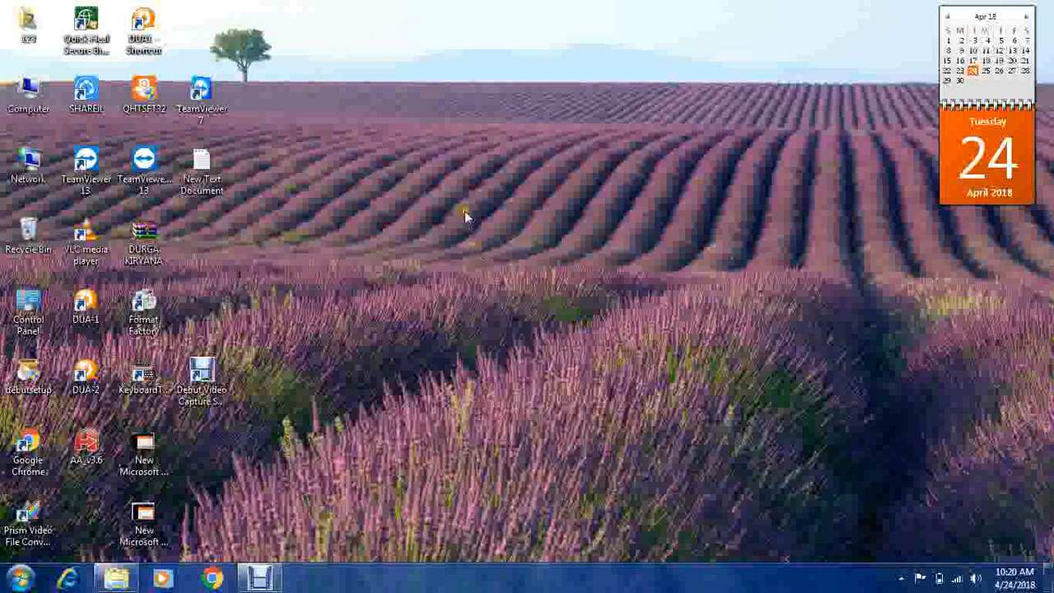
Step: Open the DUA folder on Local Disk (D:) from Computer
{"action": "double_click", "coordinate": [18, 105]}
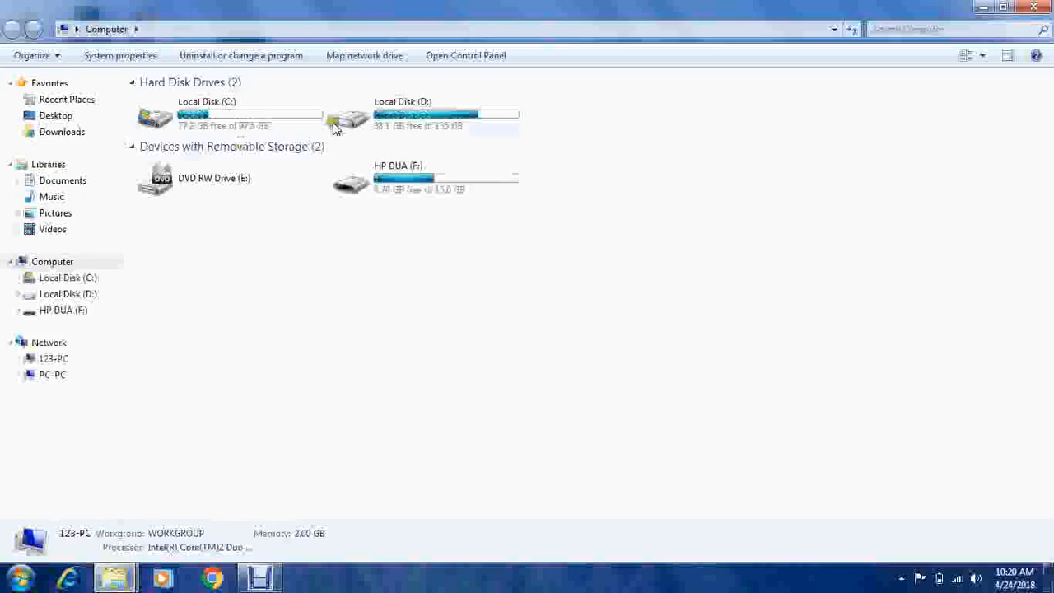
{"action": "left_click", "coordinate": [363, 126]}
{"action": "double_click", "coordinate": [362, 126]}
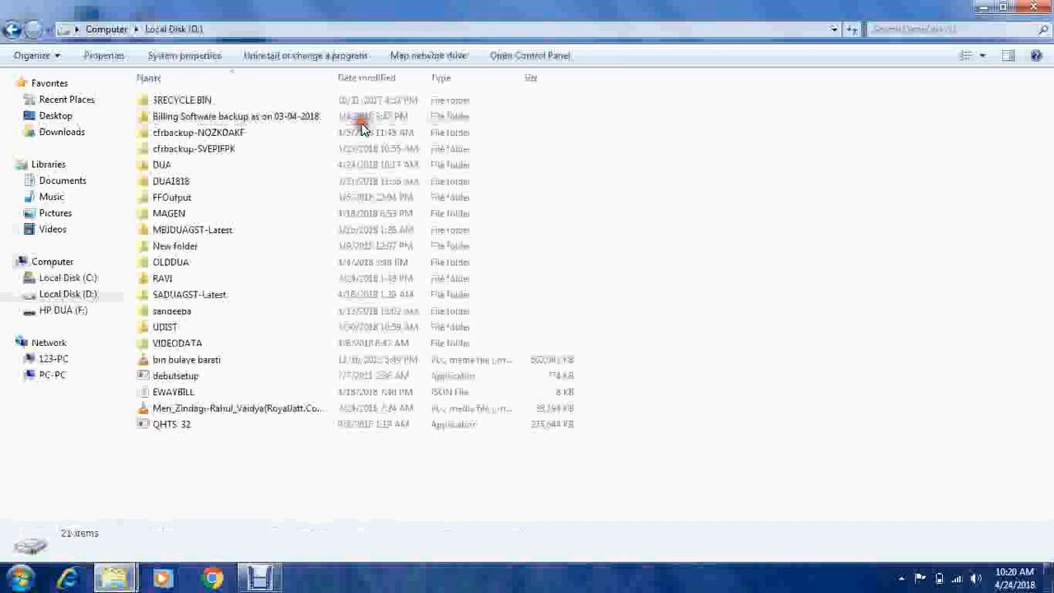
{"action": "left_click", "coordinate": [169, 168]}
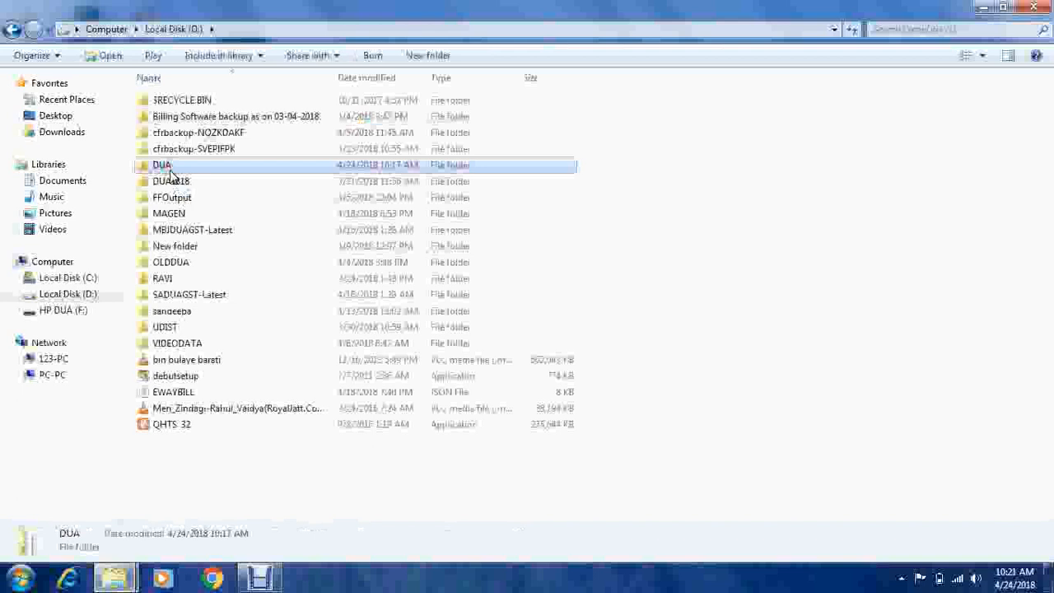
{"action": "double_click", "coordinate": [163, 166]}
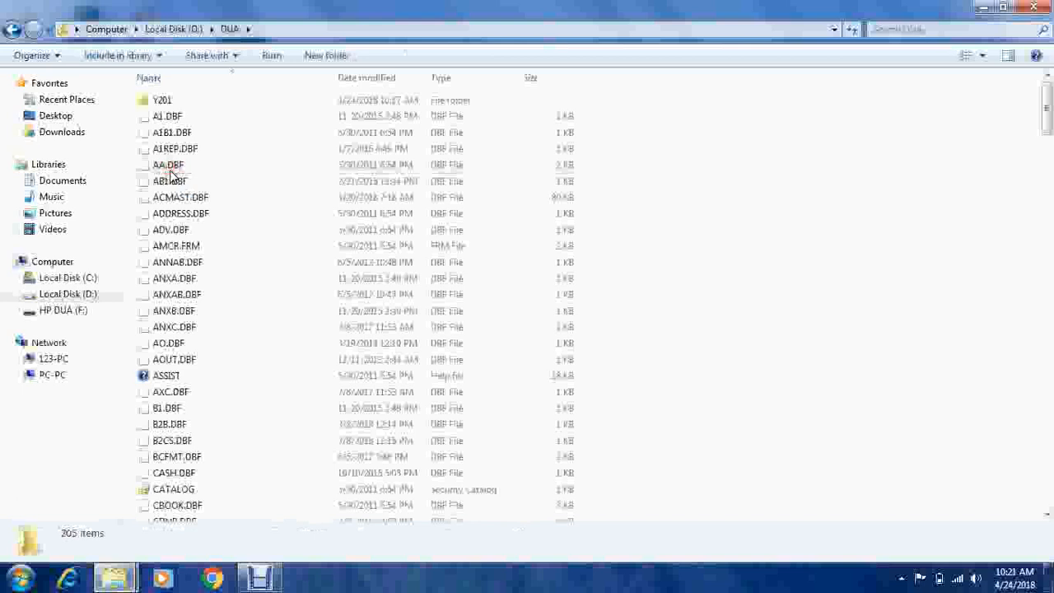
Step: Create a desktop shortcut for the DUA1 application with Send to > Desktop
{"action": "left_click", "coordinate": [188, 294]}
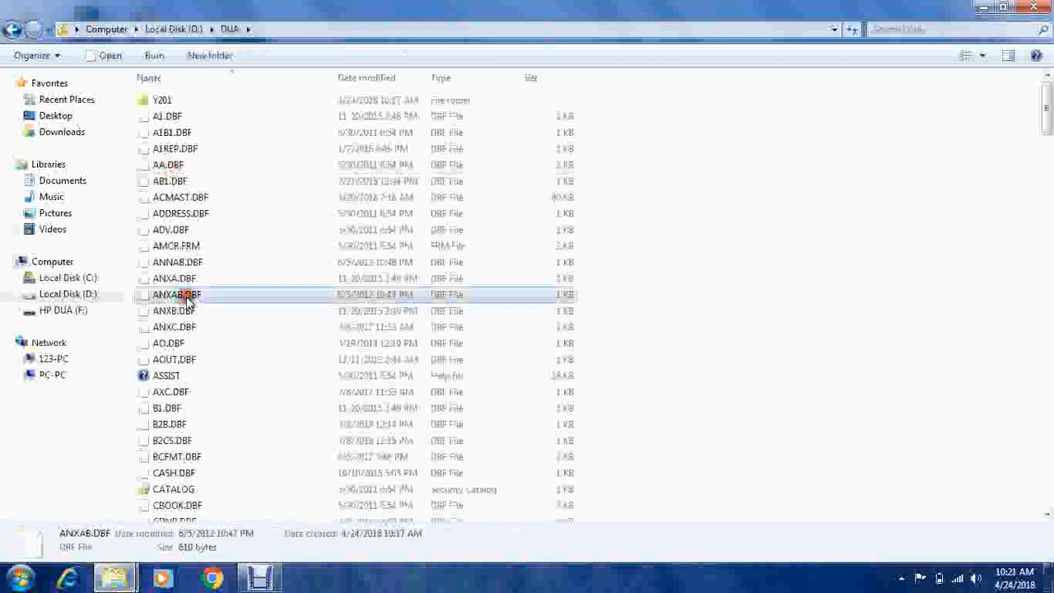
{"action": "key", "text": "d"}
{"action": "key", "text": "u"}
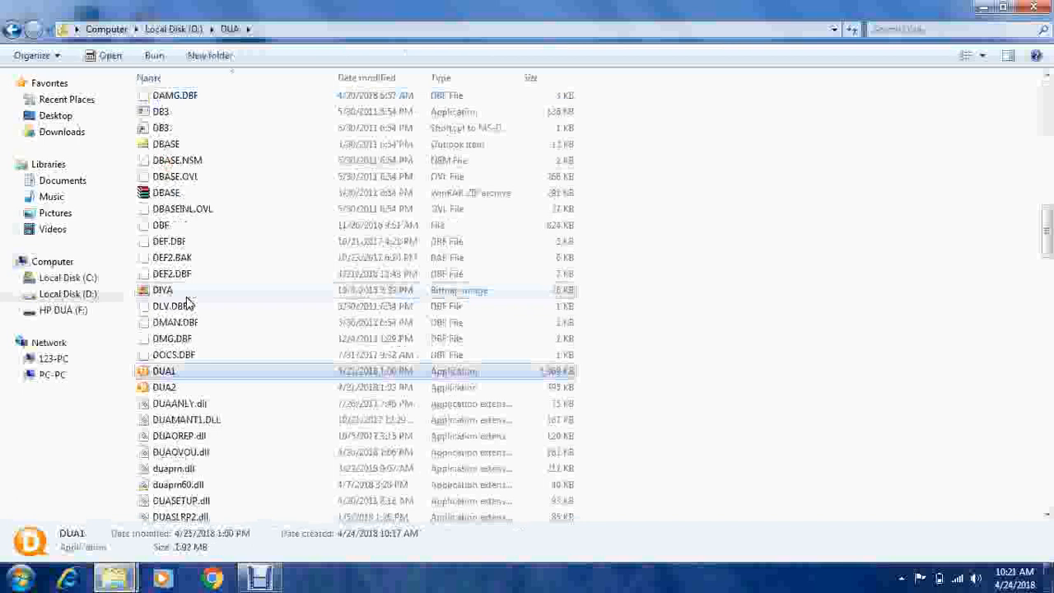
{"action": "left_click", "coordinate": [164, 373]}
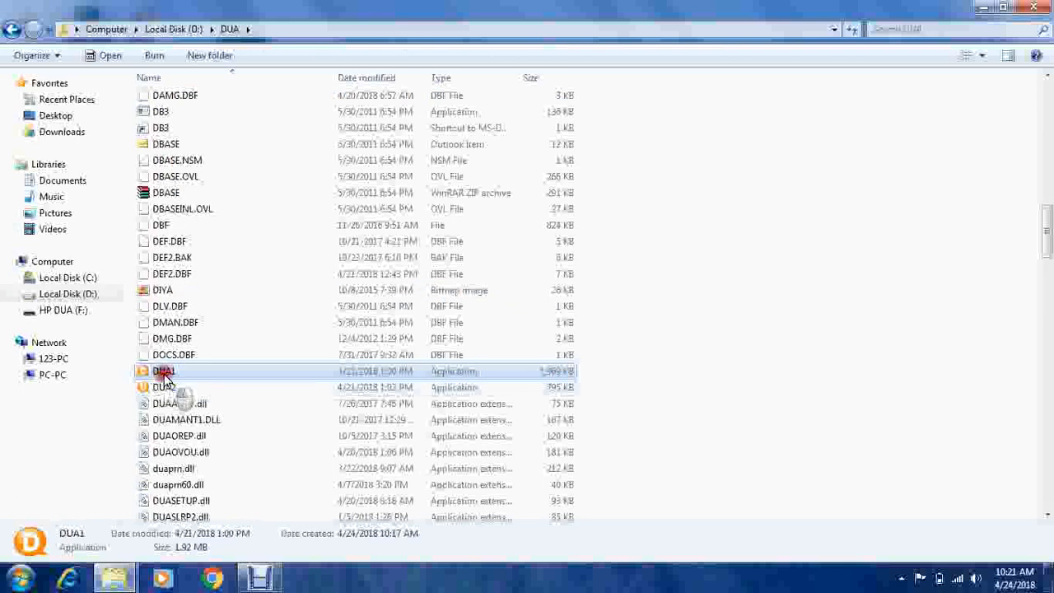
{"action": "left_click", "coordinate": [164, 373]}
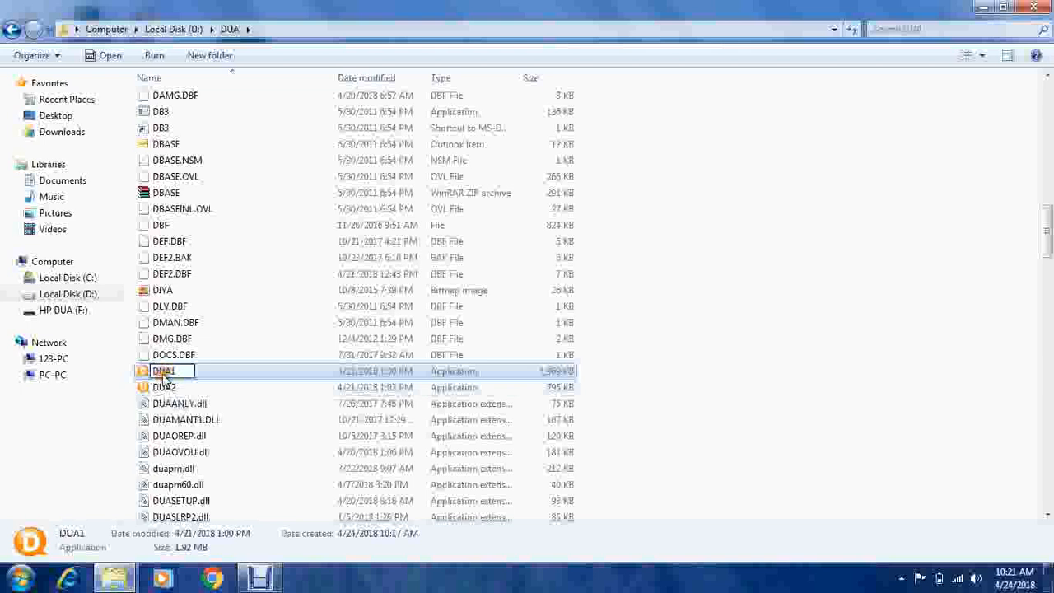
{"action": "right_click", "coordinate": [146, 372]}
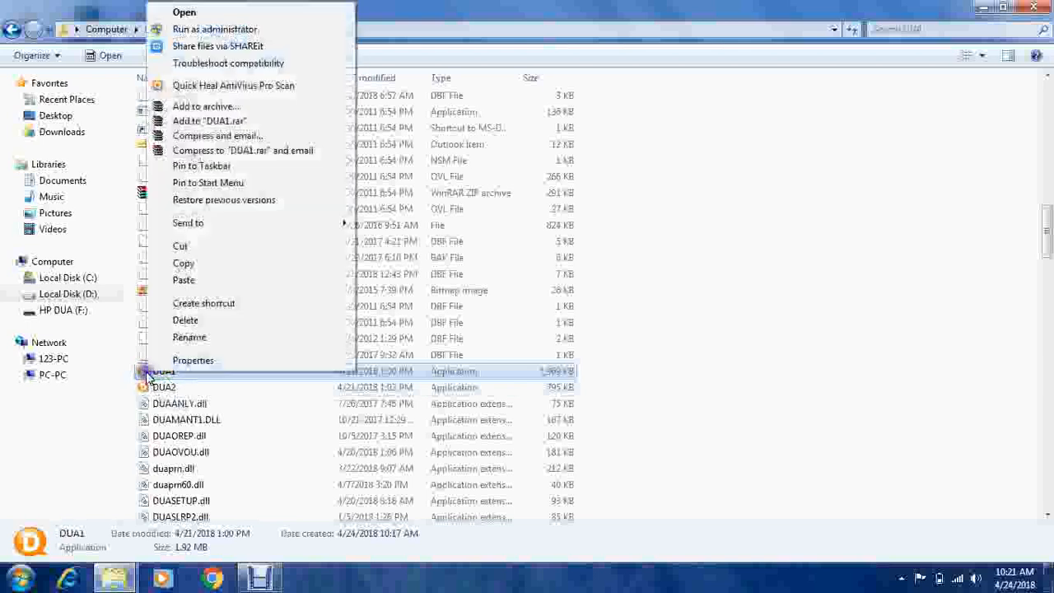
{"action": "mouse_move", "coordinate": [308, 221]}
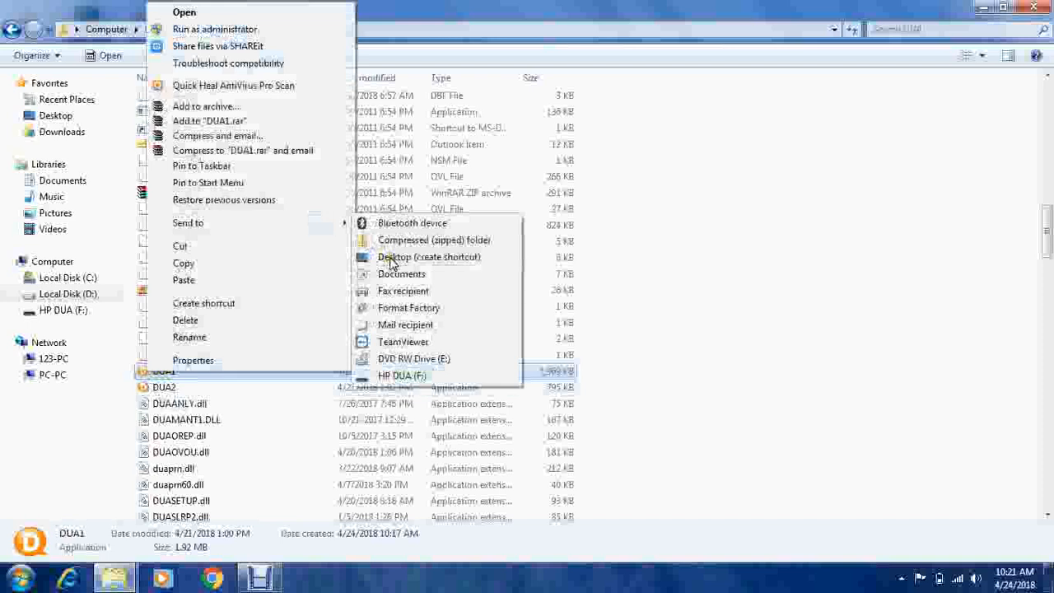
{"action": "left_click", "coordinate": [640, 228]}
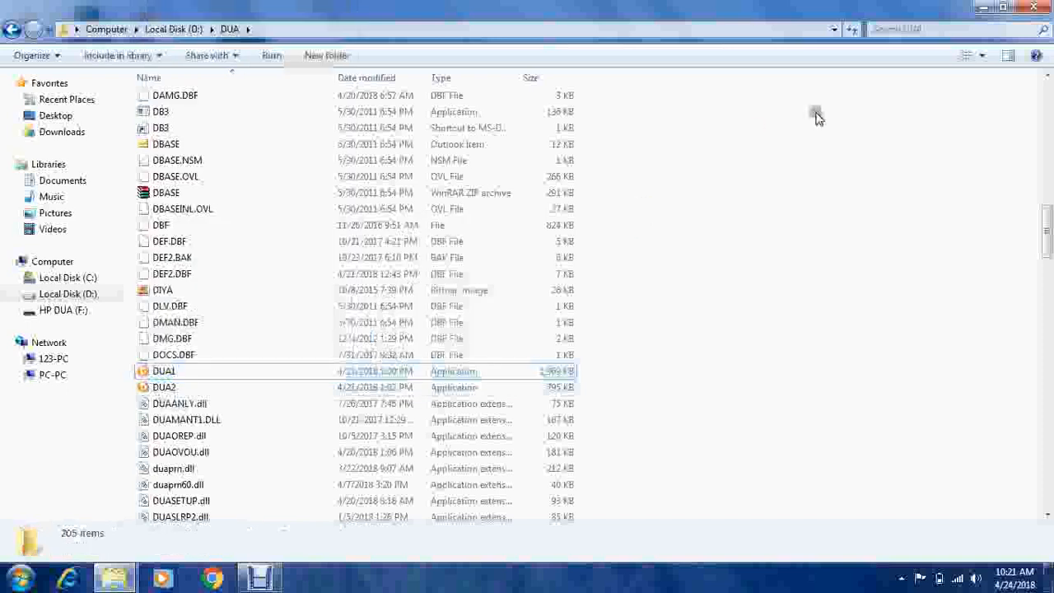
Step: Close the Explorer window and launch DUA Accounting Package from the DUA-1 desktop icon
{"action": "left_click", "coordinate": [1029, 7]}
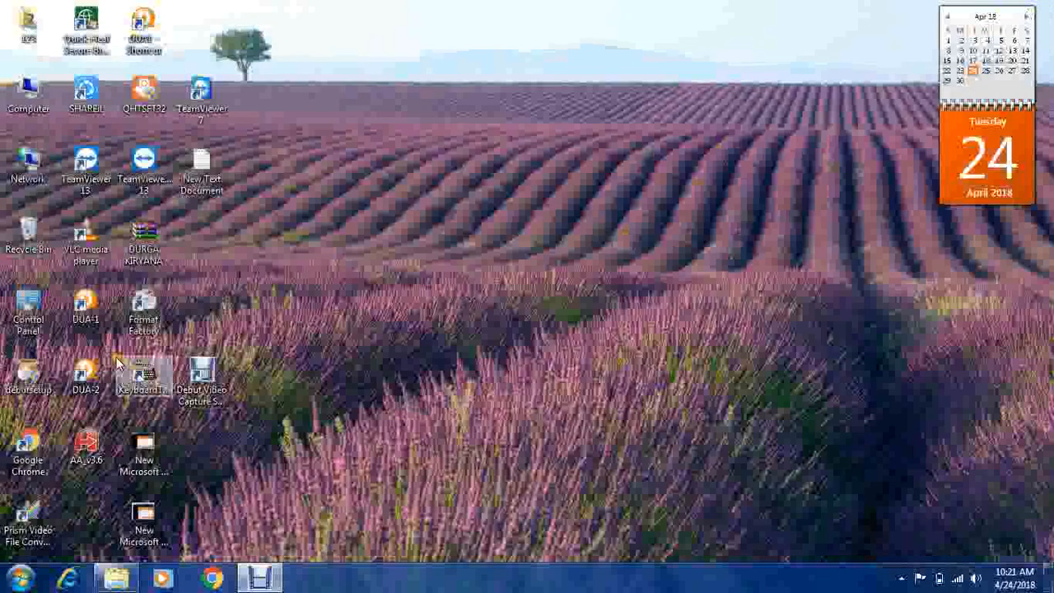
{"action": "double_click", "coordinate": [86, 317]}
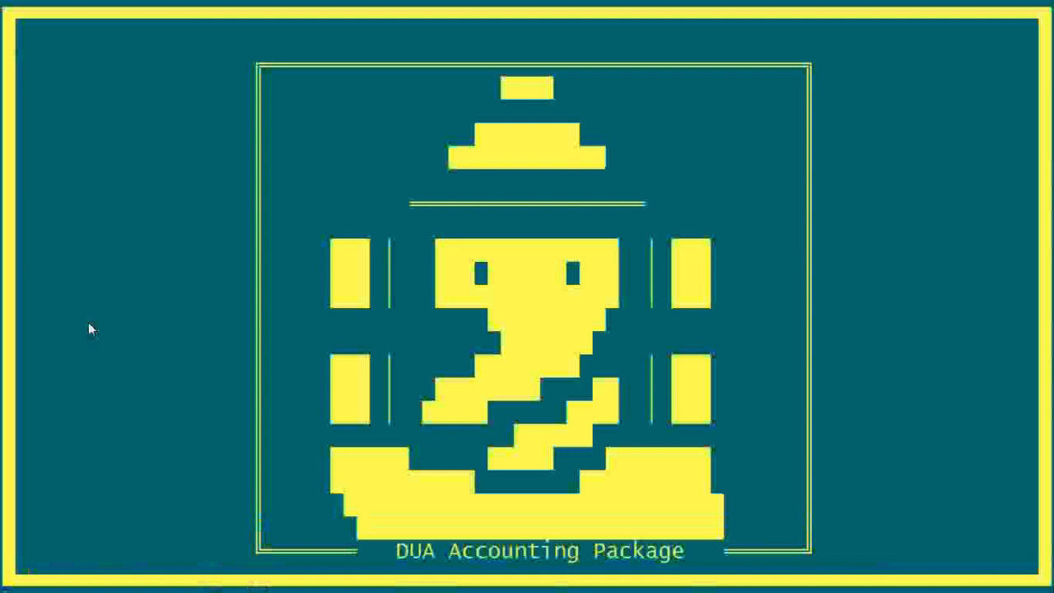
Step: Get past the splash screen and pick ABC TRADING COMPANY via 3. SELECT A COMPANY
{"action": "key", "text": "Return"}
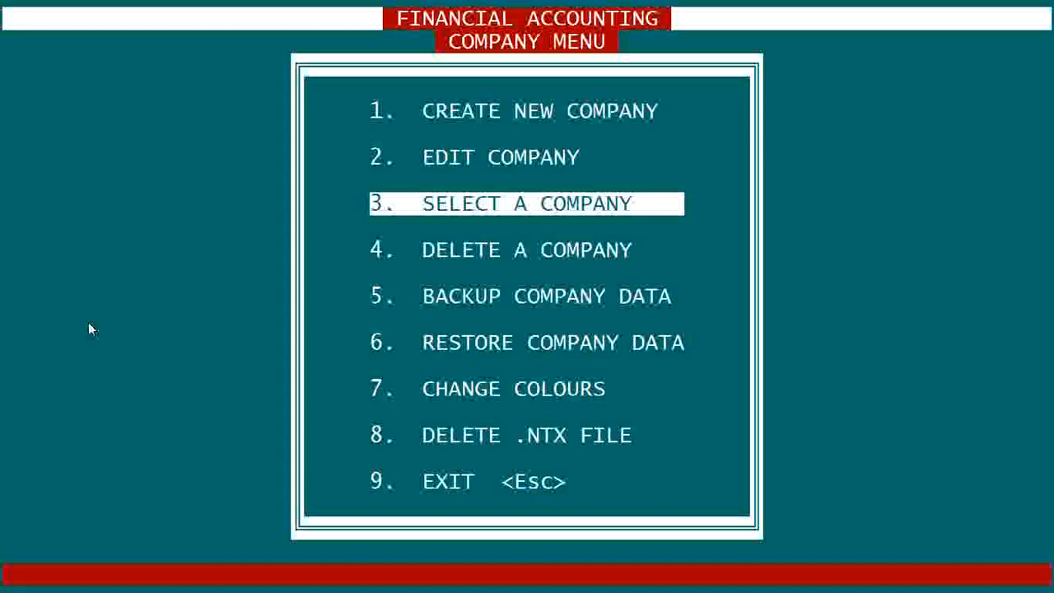
{"action": "key", "text": "Up"}
{"action": "key", "text": "Up"}
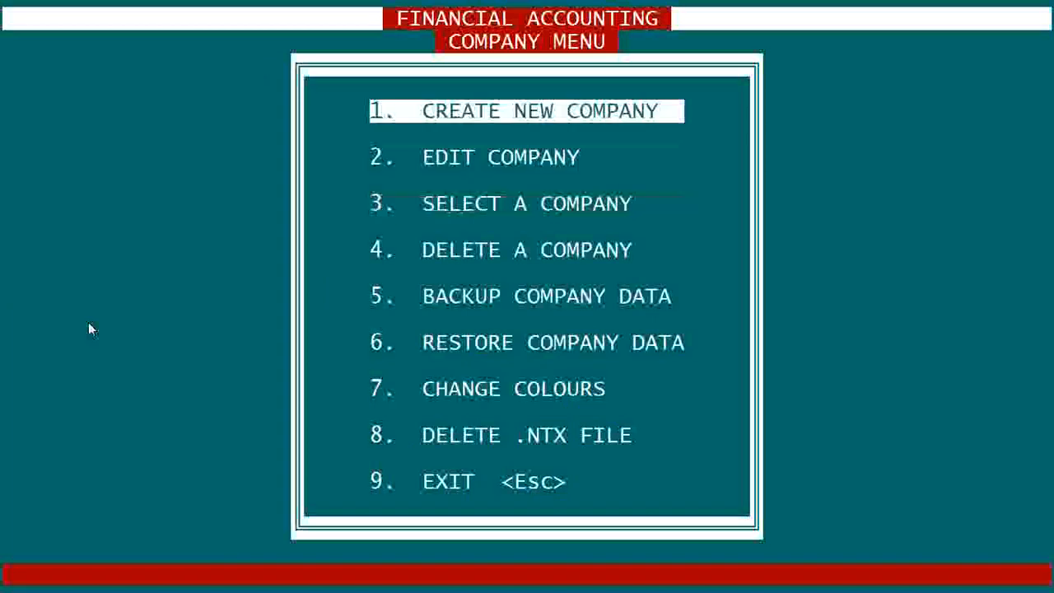
{"action": "key", "text": "Down"}
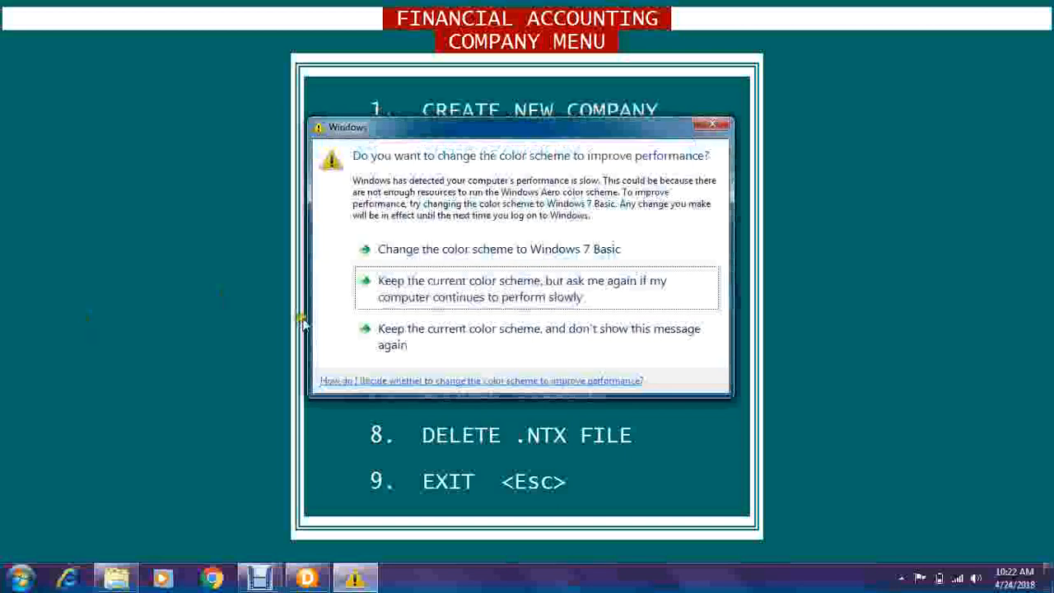
{"action": "left_click", "coordinate": [719, 126]}
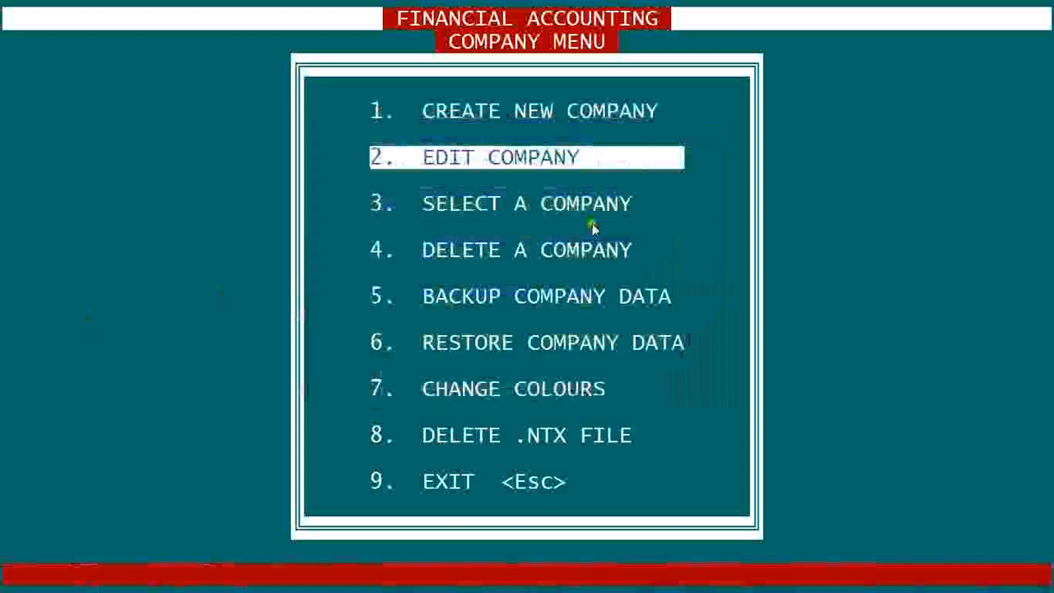
{"action": "key", "text": "Down"}
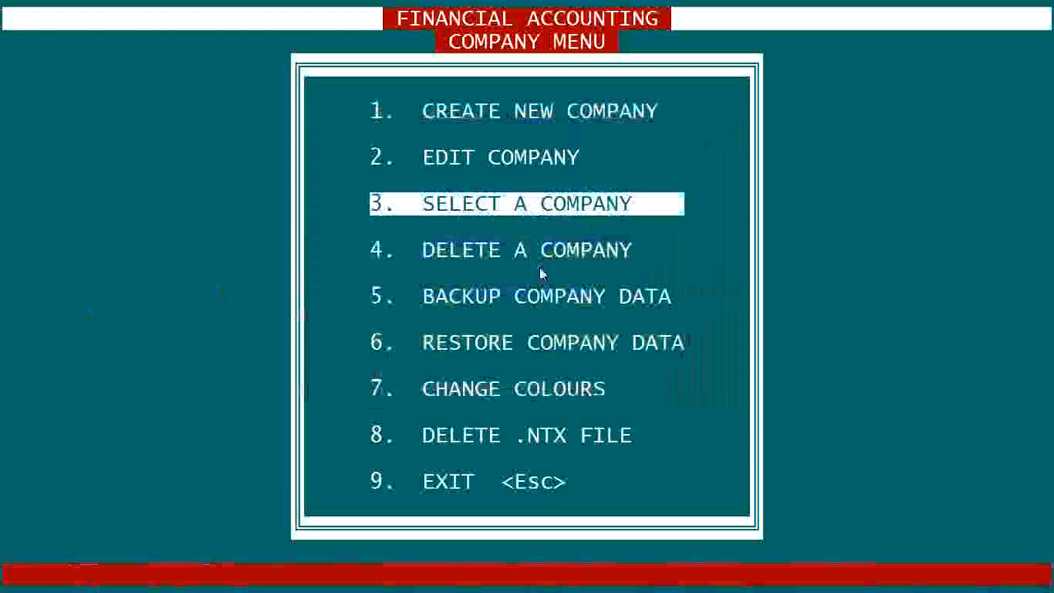
{"action": "key", "text": "Return"}
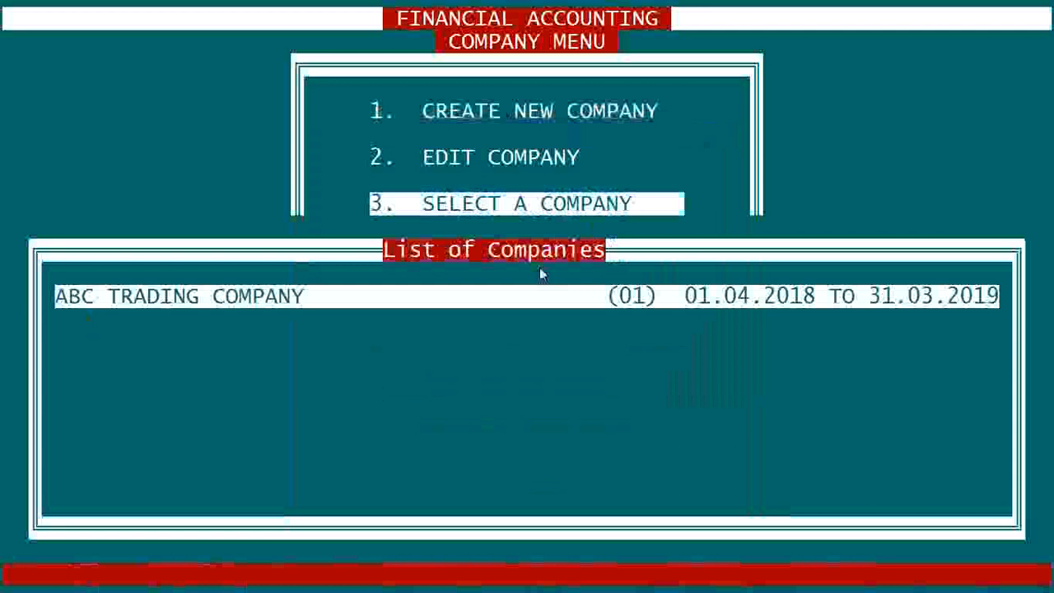
{"action": "key", "text": "Return"}
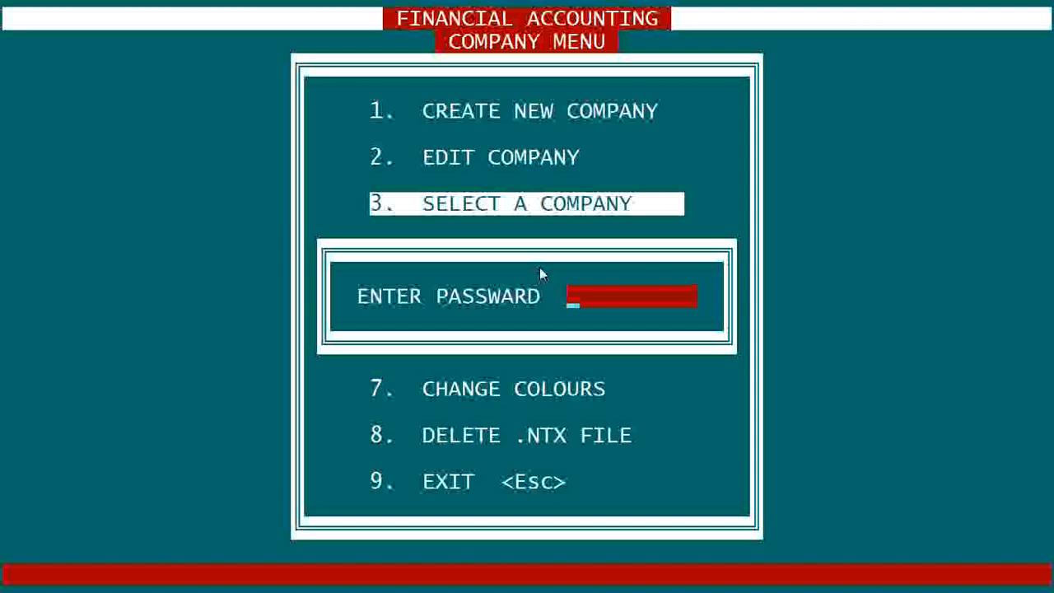
Step: Submit the company password and enter 1. SETUP ACCOUNTS from the Main Menu
{"action": "key", "text": "Return"}
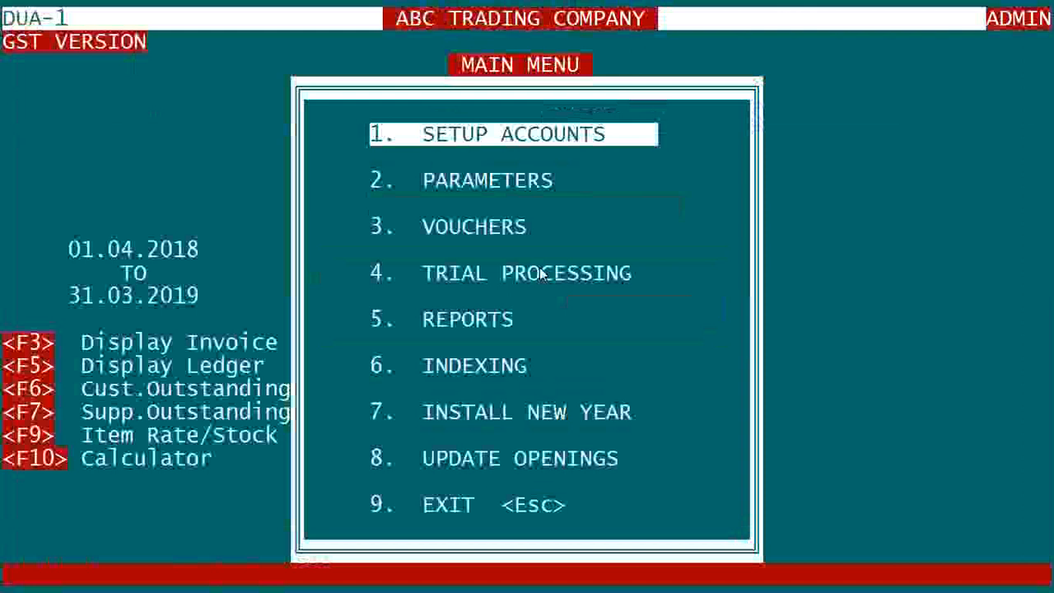
{"action": "key", "text": "Return"}
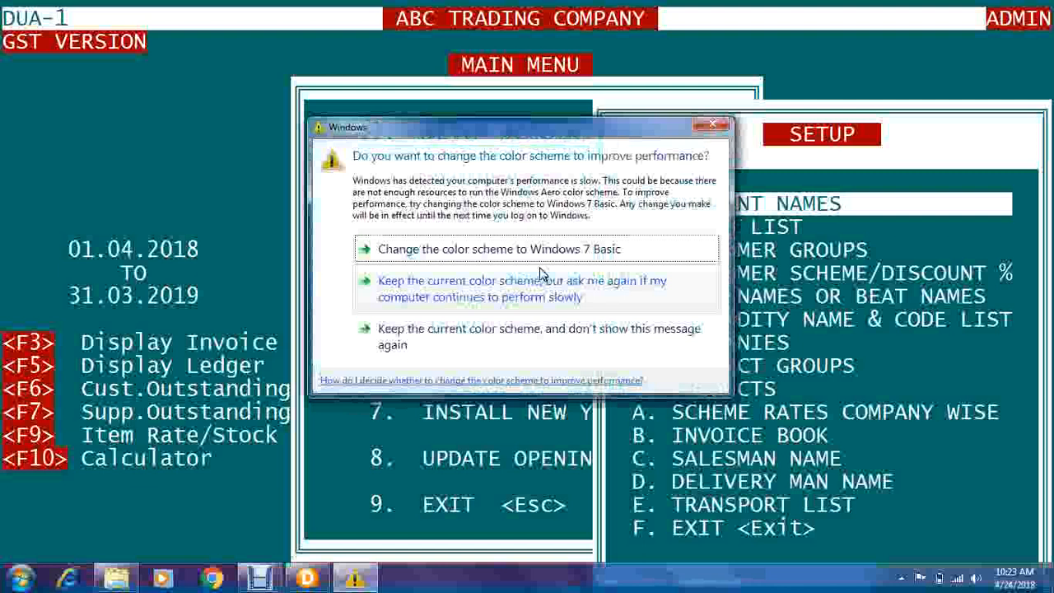
Step: Dismiss the colour-scheme warning twice while moving down to 7. COMPANIES in the Setup menu
{"action": "left_click", "coordinate": [712, 128]}
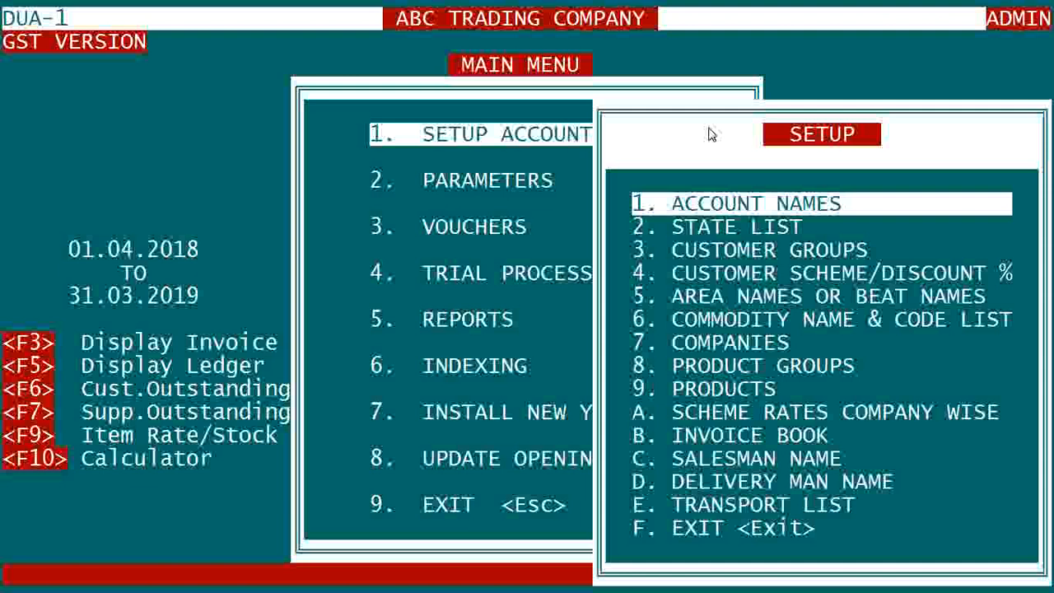
{"action": "key", "text": "Down"}
{"action": "key", "text": "Down"}
{"action": "key", "text": "Down"}
{"action": "key", "text": "Down"}
{"action": "key", "text": "Down"}
{"action": "key", "text": "Down"}
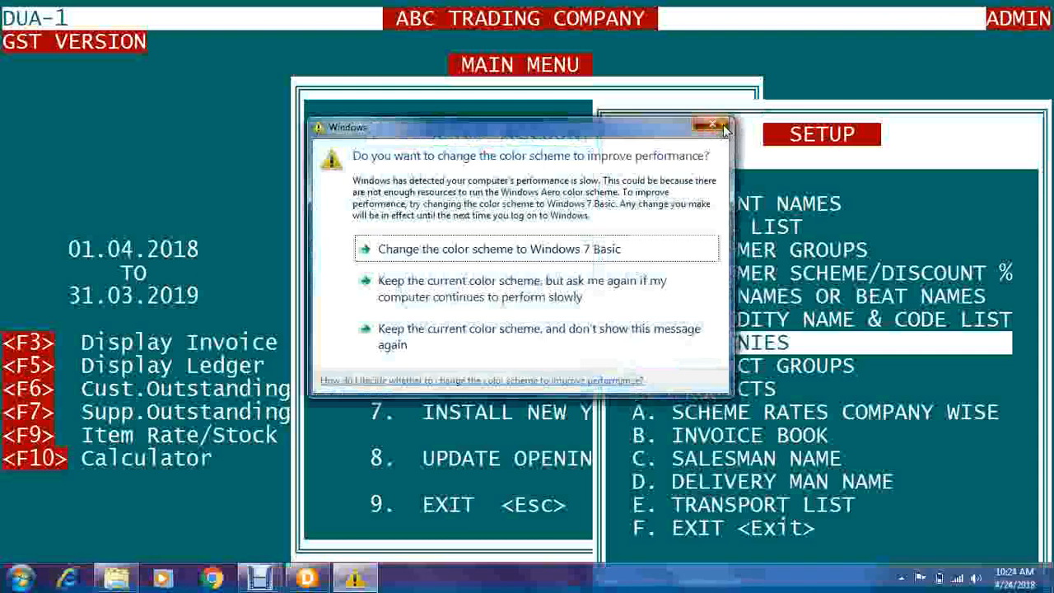
{"action": "left_click", "coordinate": [713, 129]}
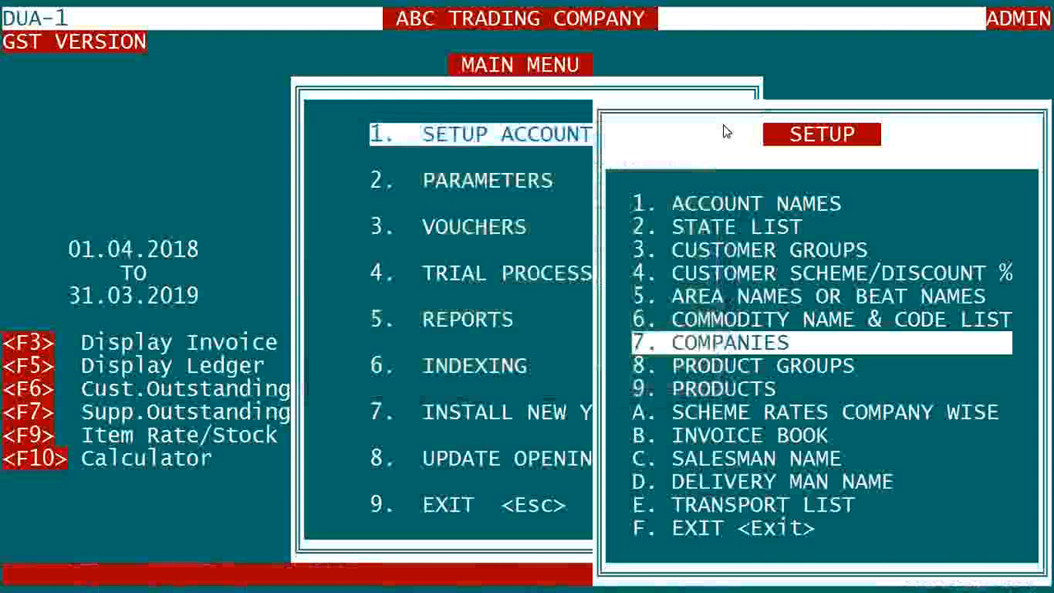
Step: Add PARLE and GARNIER as new entries in the Companies list
{"action": "key", "text": "Return"}
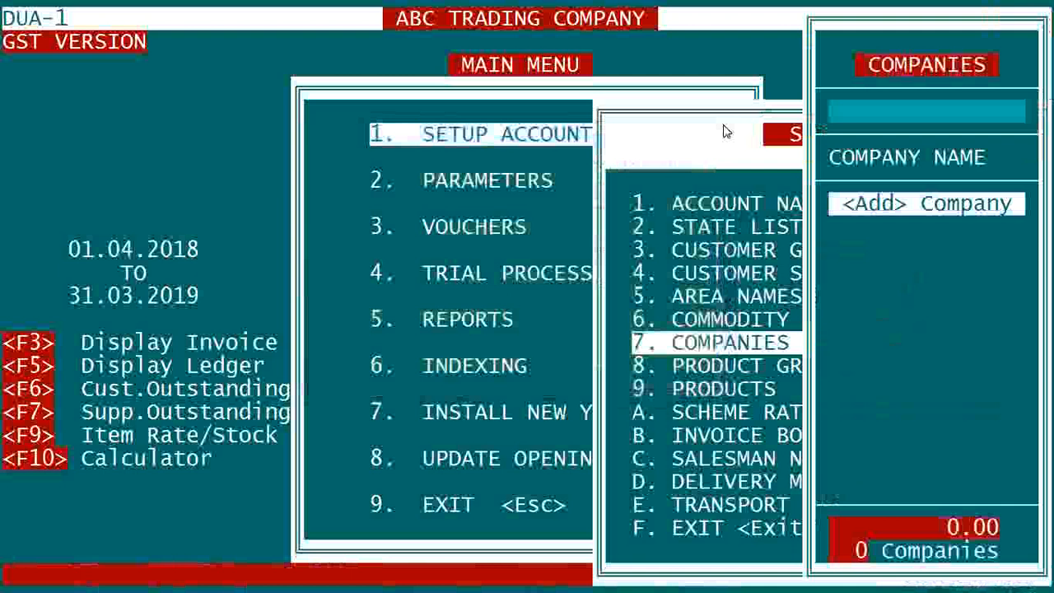
{"action": "key", "text": "Return"}
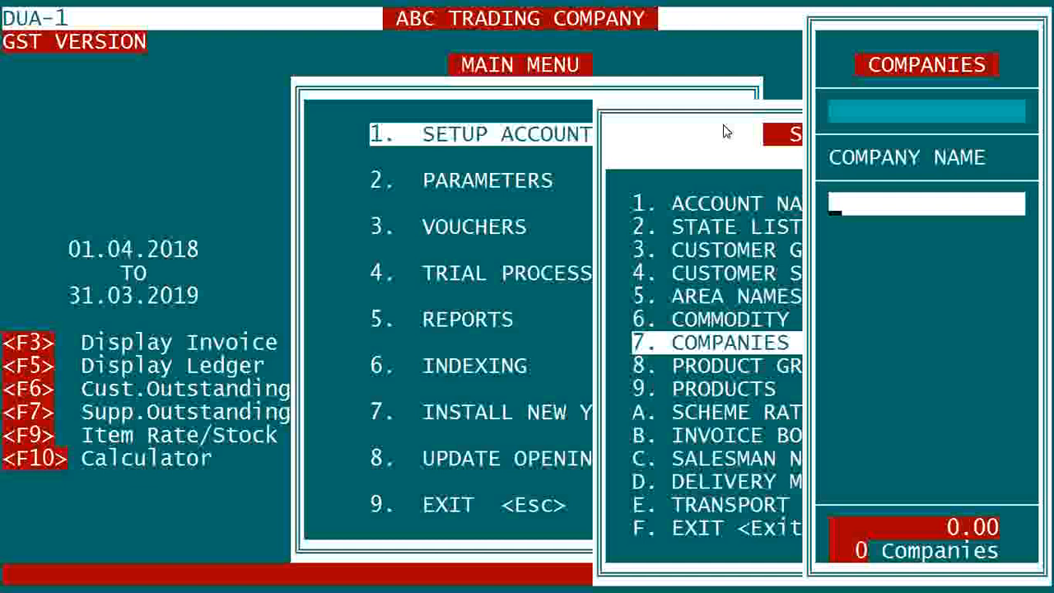
{"action": "type", "text": "PARLE"}
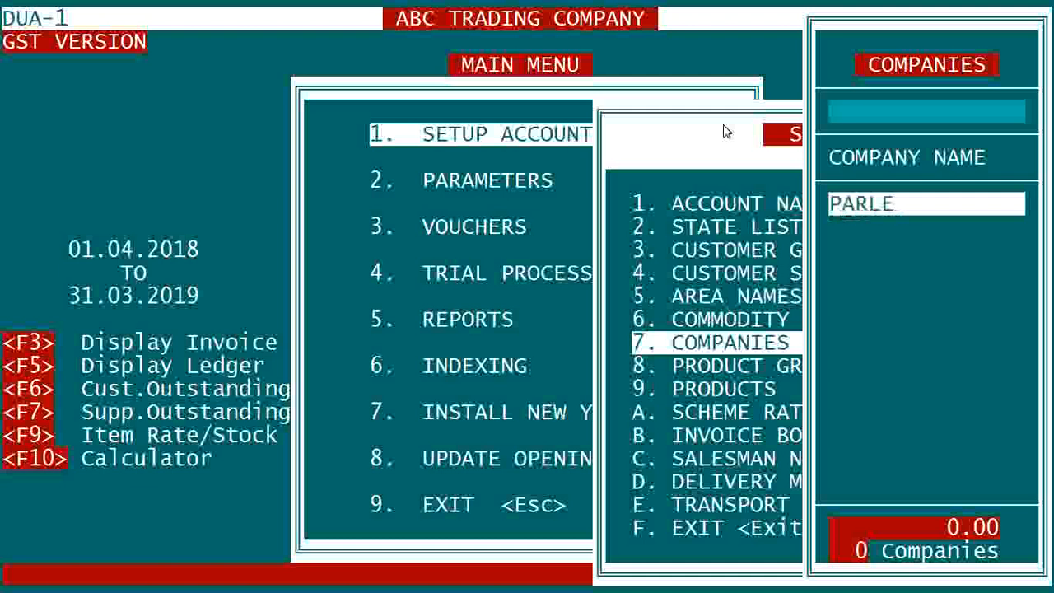
{"action": "key", "text": "Return"}
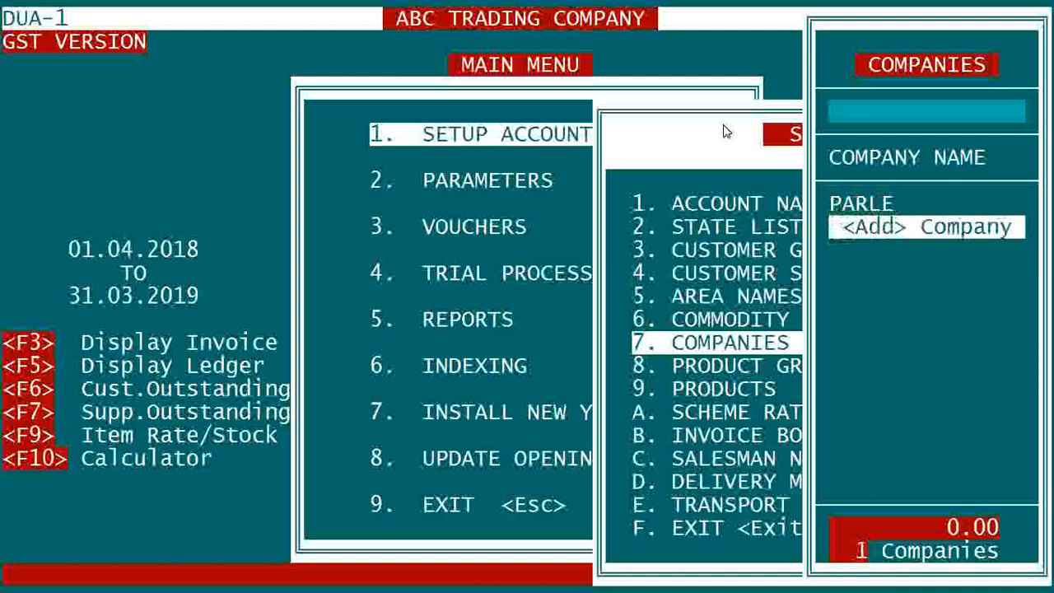
{"action": "key", "text": "Return"}
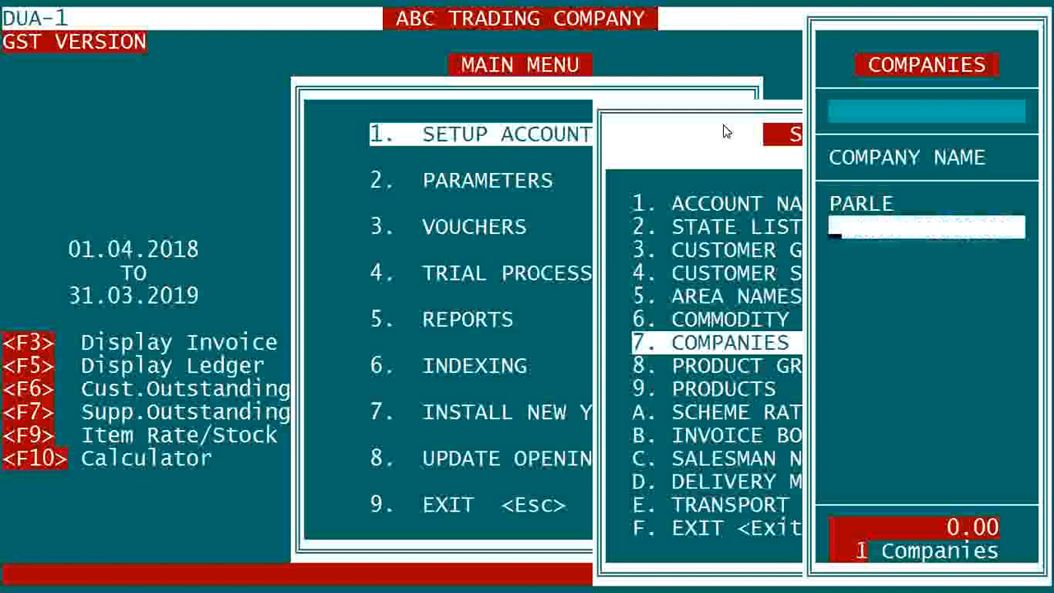
{"action": "type", "text": "GARNIER"}
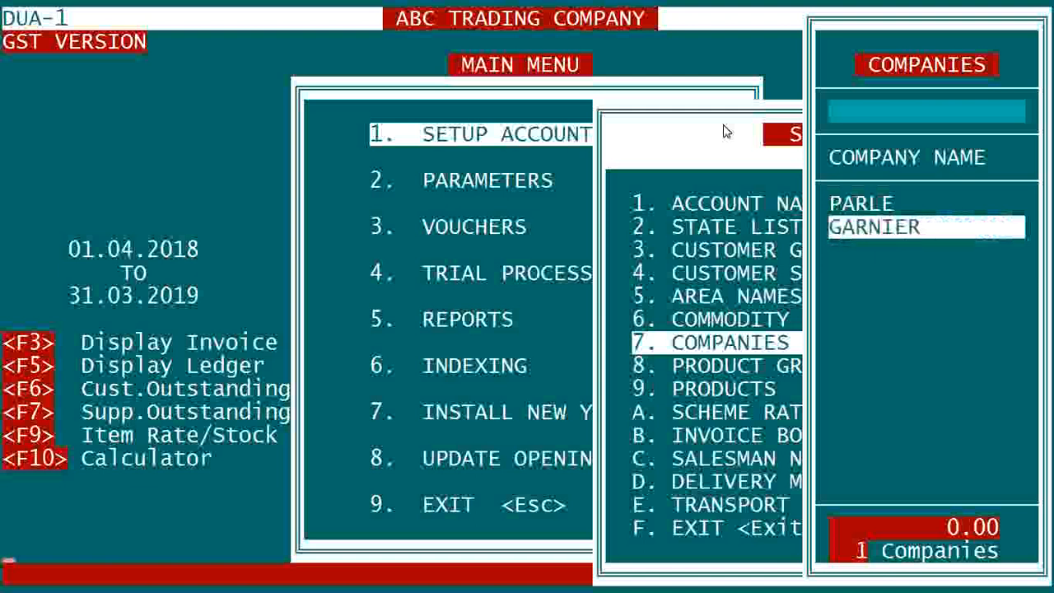
{"action": "key", "text": "Return"}
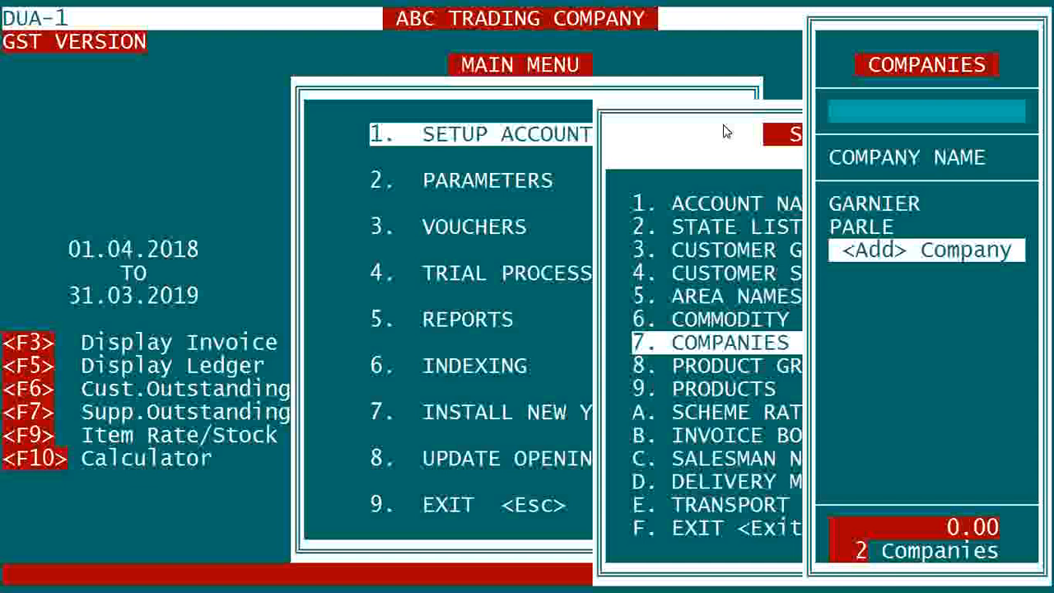
Step: Close the Companies list and move down to 9. PRODUCTS in the Setup menu
{"action": "key", "text": "Up"}
{"action": "key", "text": "Up"}
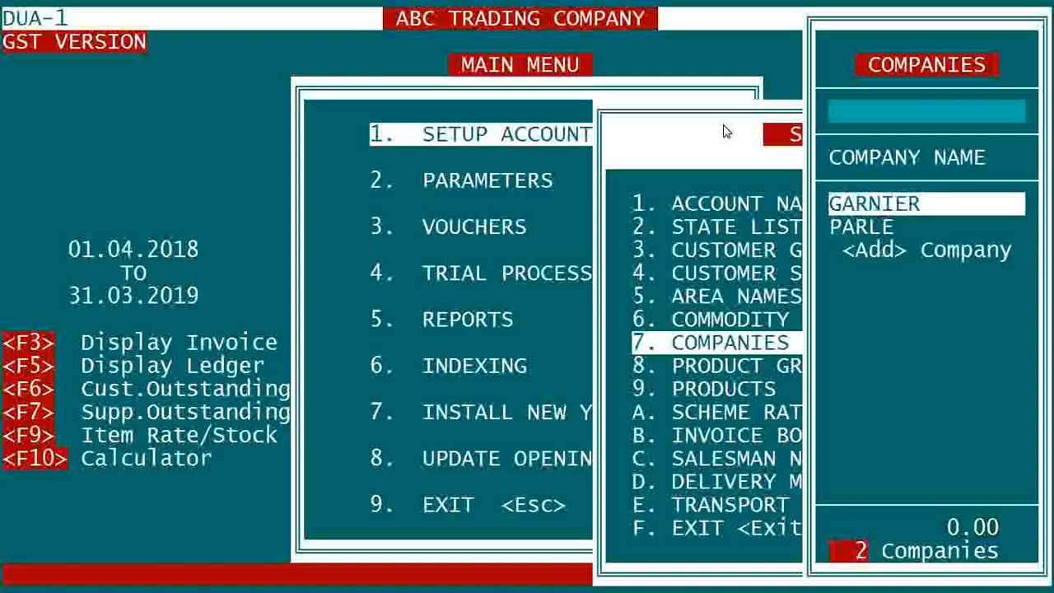
{"action": "key", "text": "Down"}
{"action": "key", "text": "Down"}
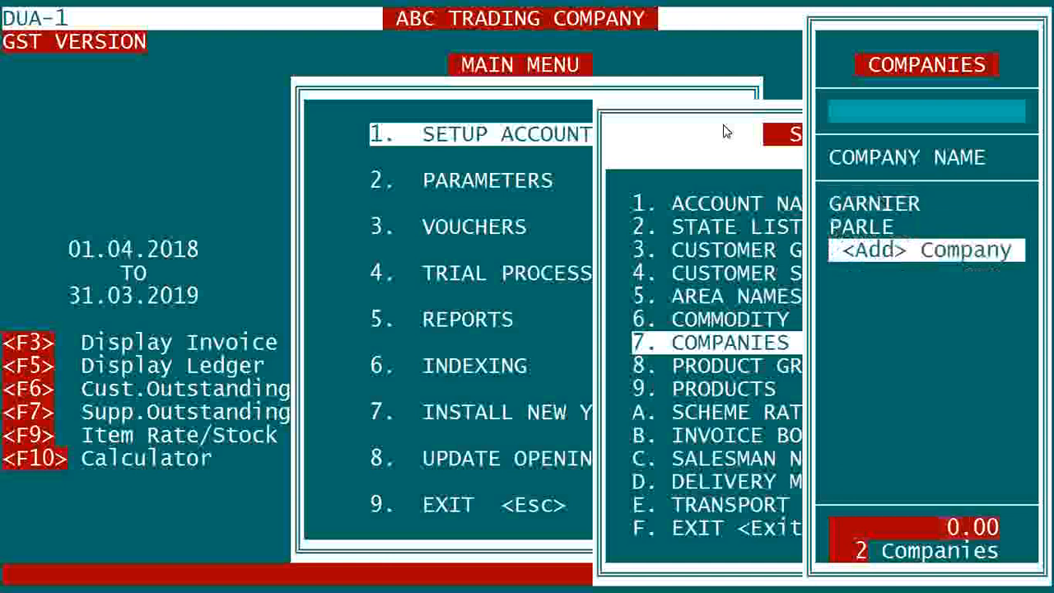
{"action": "key", "text": "Up"}
{"action": "key", "text": "Up"}
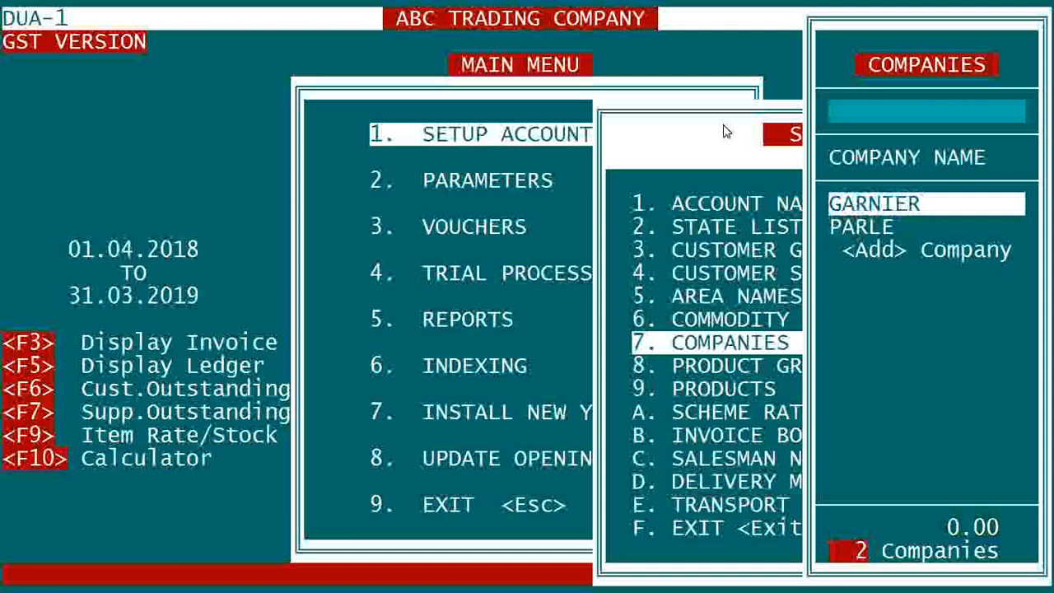
{"action": "key", "text": "Escape"}
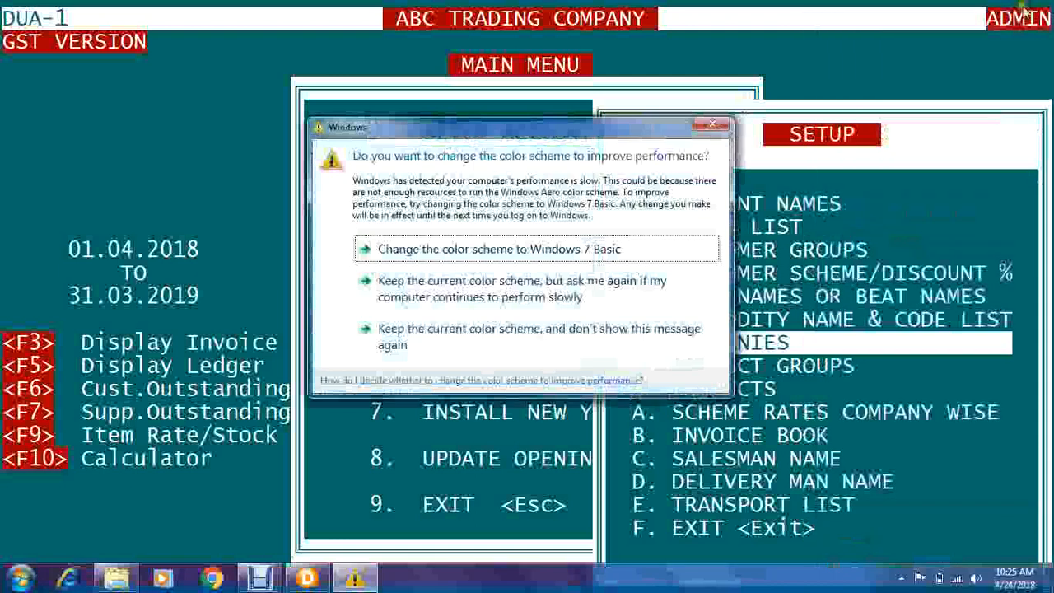
{"action": "left_click", "coordinate": [713, 126]}
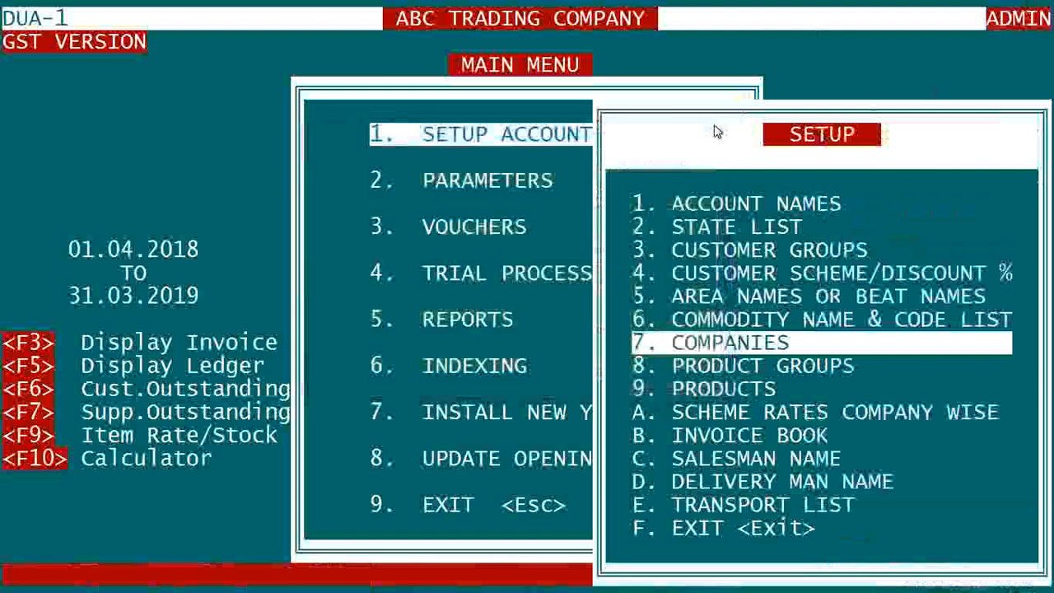
{"action": "key", "text": "Down"}
{"action": "key", "text": "Down"}
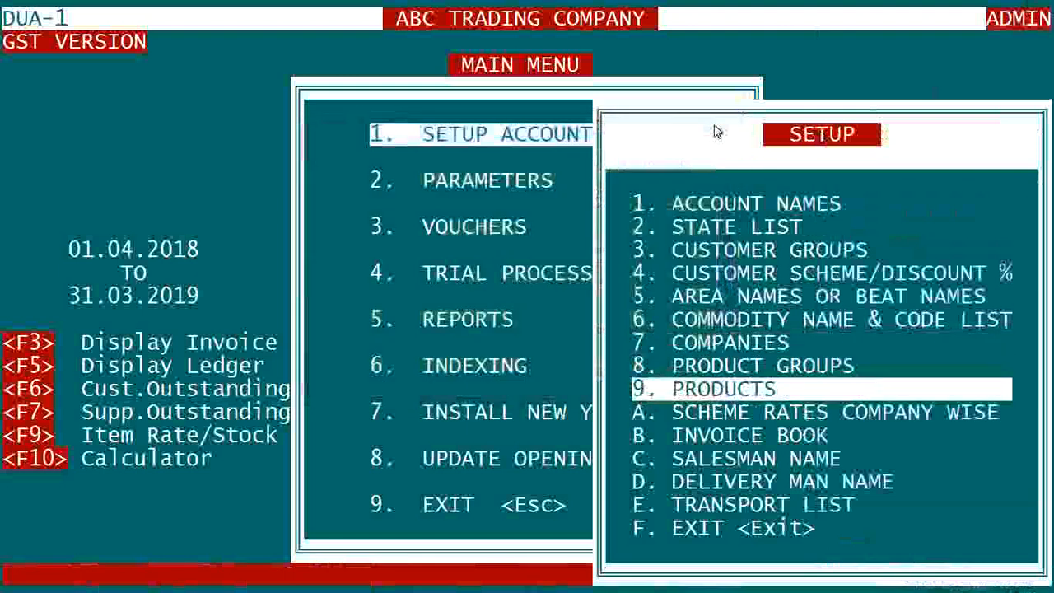
Step: Open the Product List and choose PARLE from the company help list
{"action": "key", "text": "Return"}
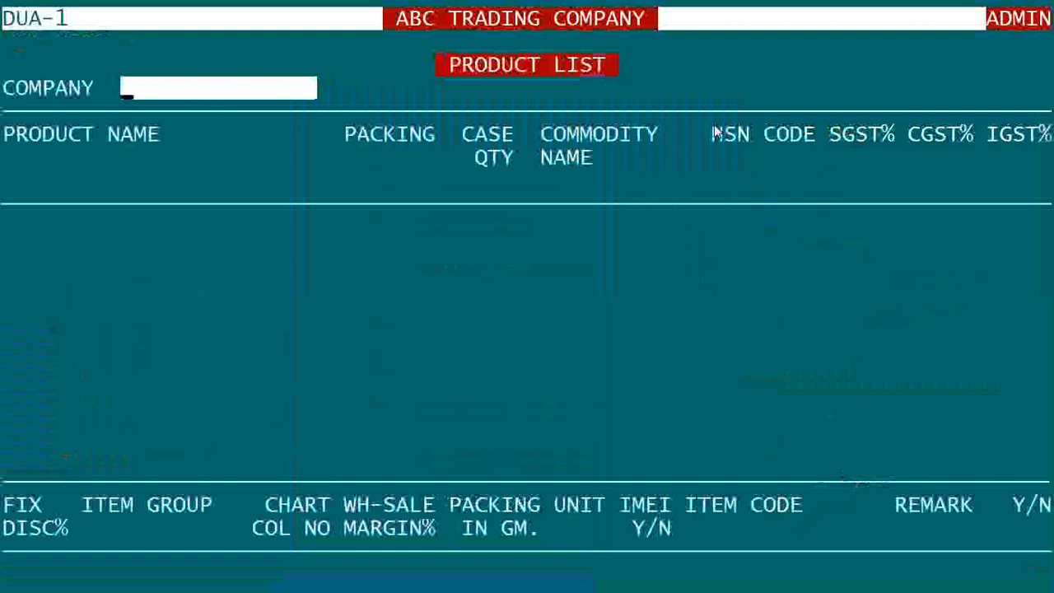
{"action": "key", "text": "Return"}
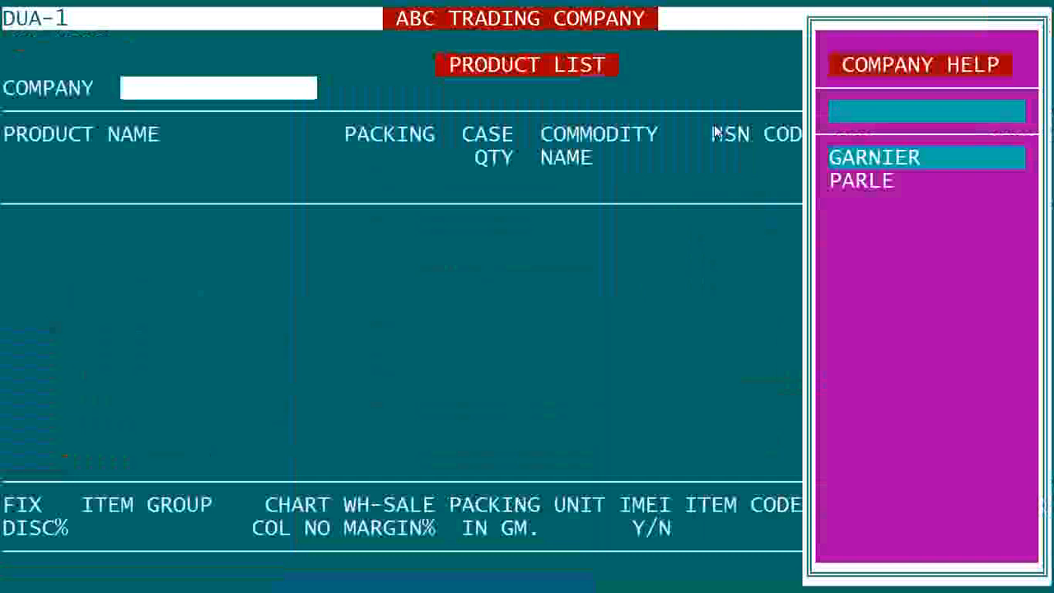
{"action": "key", "text": "Down"}
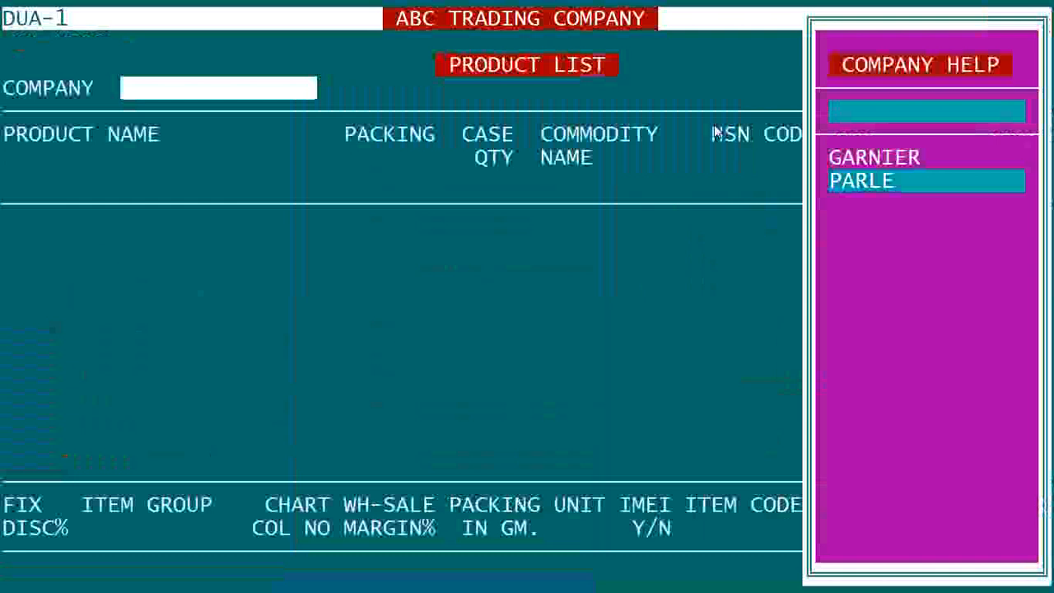
{"action": "key", "text": "Return"}
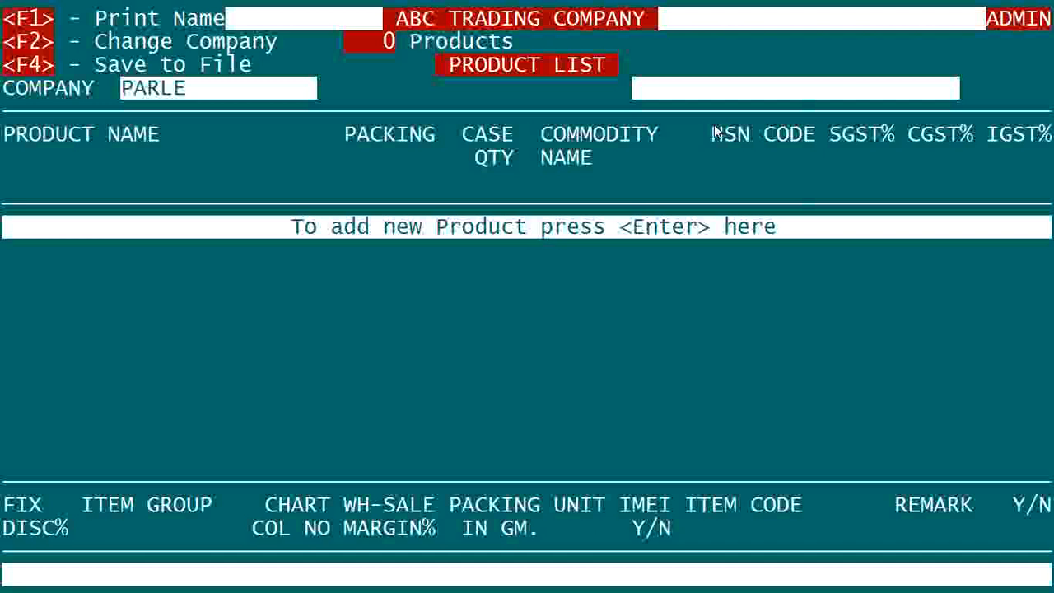
Step: Start a new PARLE product row named PARLE-G 2/-
{"action": "key", "text": "Return"}
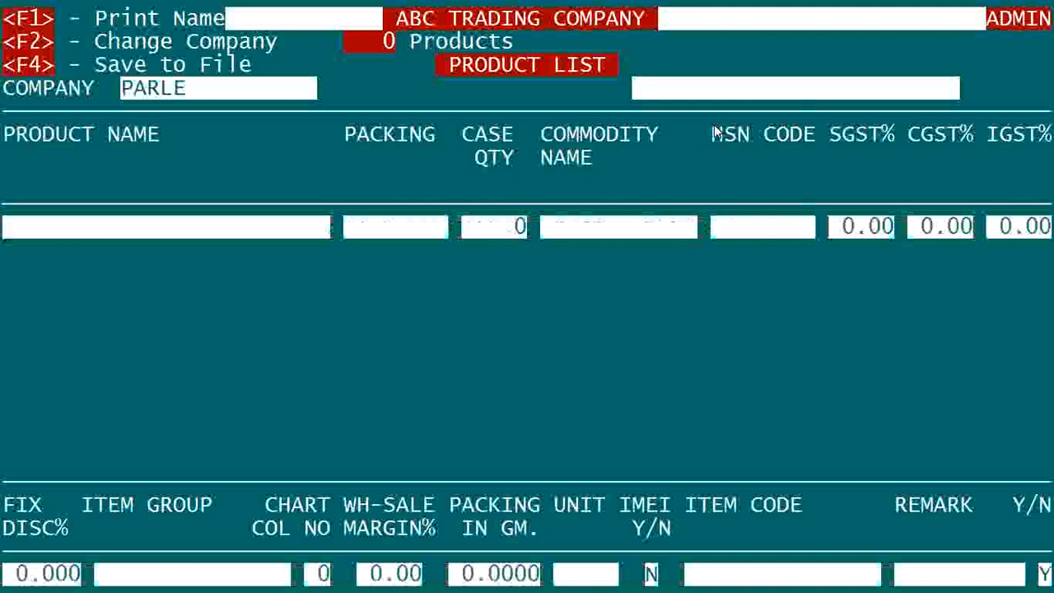
{"action": "type", "text": "PARLE-G"}
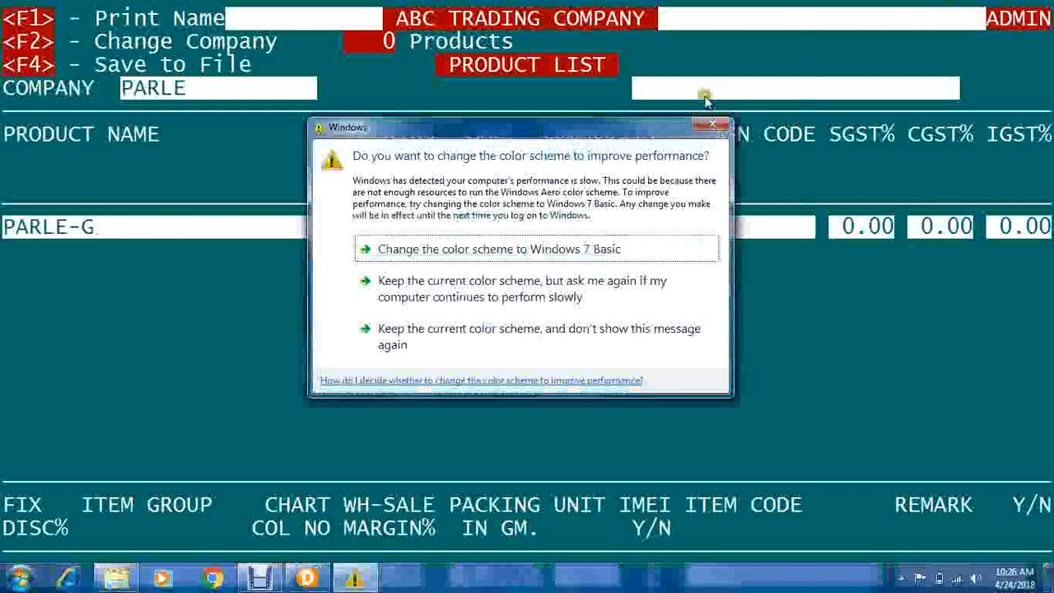
{"action": "left_click", "coordinate": [710, 124]}
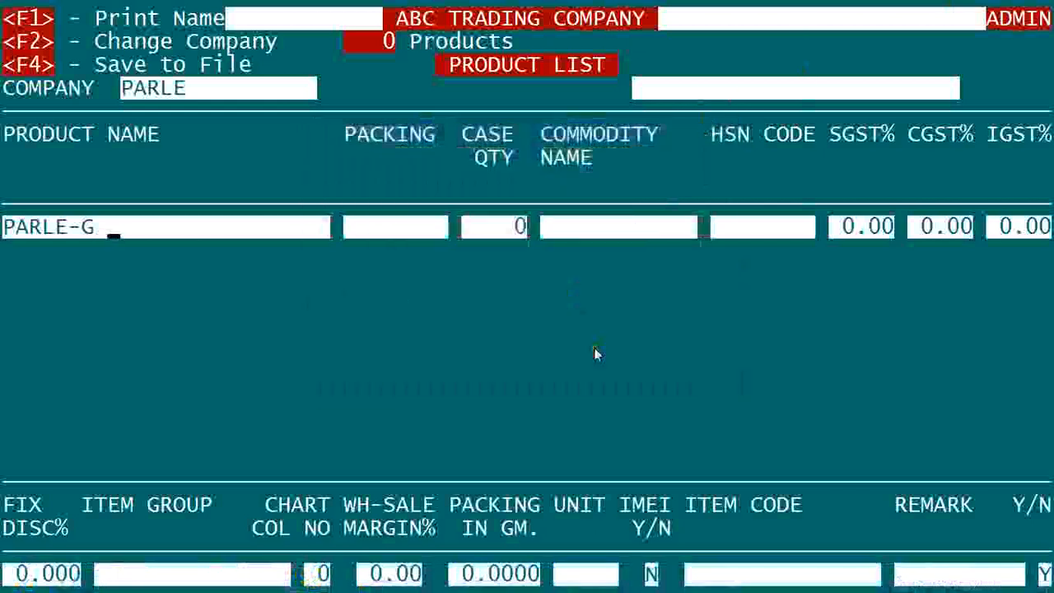
{"action": "type", "text": "20FM"}
{"action": "key", "text": "BackSpace"}
{"action": "key", "text": "BackSpace"}
{"action": "type", "text": "GM"}
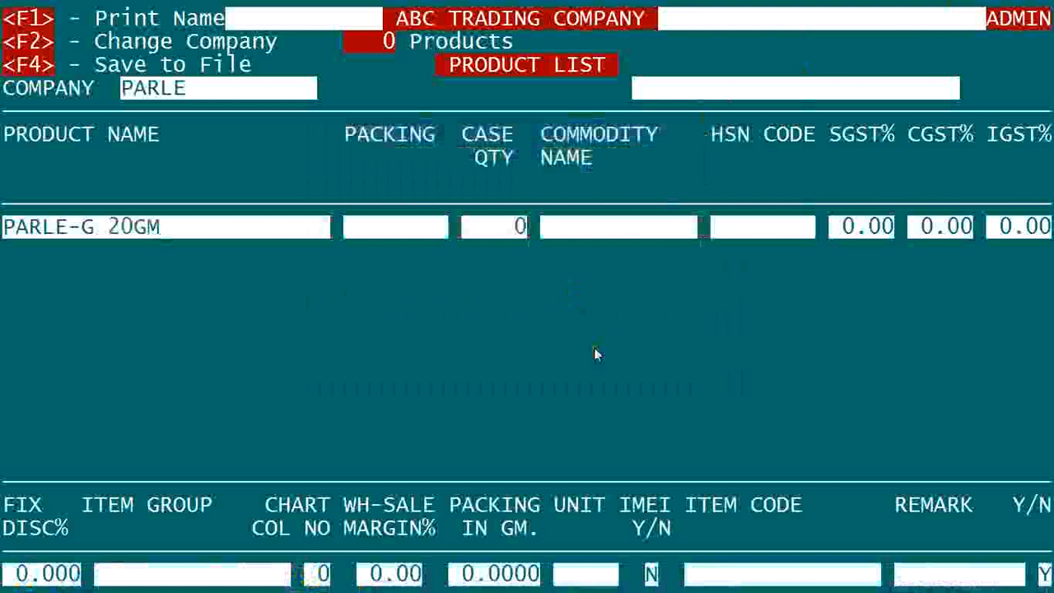
{"action": "key", "text": "BackSpace"}
{"action": "key", "text": "BackSpace"}
{"action": "key", "text": "BackSpace"}
{"action": "key", "text": "BackSpace"}
{"action": "type", "text": "2/-"}
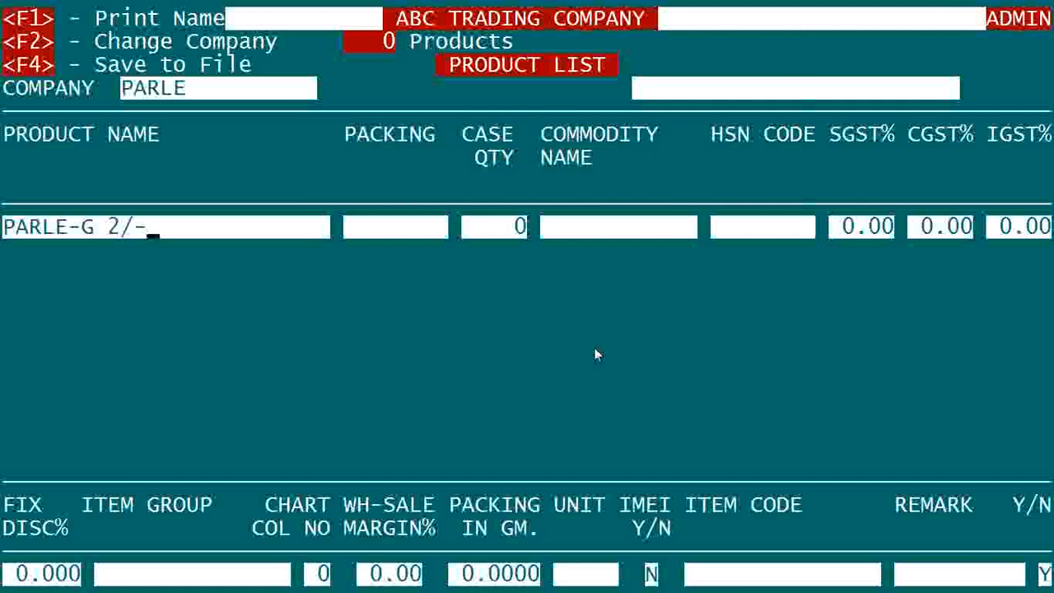
{"action": "key", "text": "Return"}
Step: Enter a dash as the product's packing and move on to CASE QTY
{"action": "type", "text": "-"}
{"action": "key", "text": "BackSpace"}
{"action": "type", "text": "2/-"}
{"action": "key", "text": "BackSpace"}
{"action": "key", "text": "BackSpace"}
{"action": "key", "text": "BackSpace"}
{"action": "type", "text": "-"}
{"action": "key", "text": "Return"}
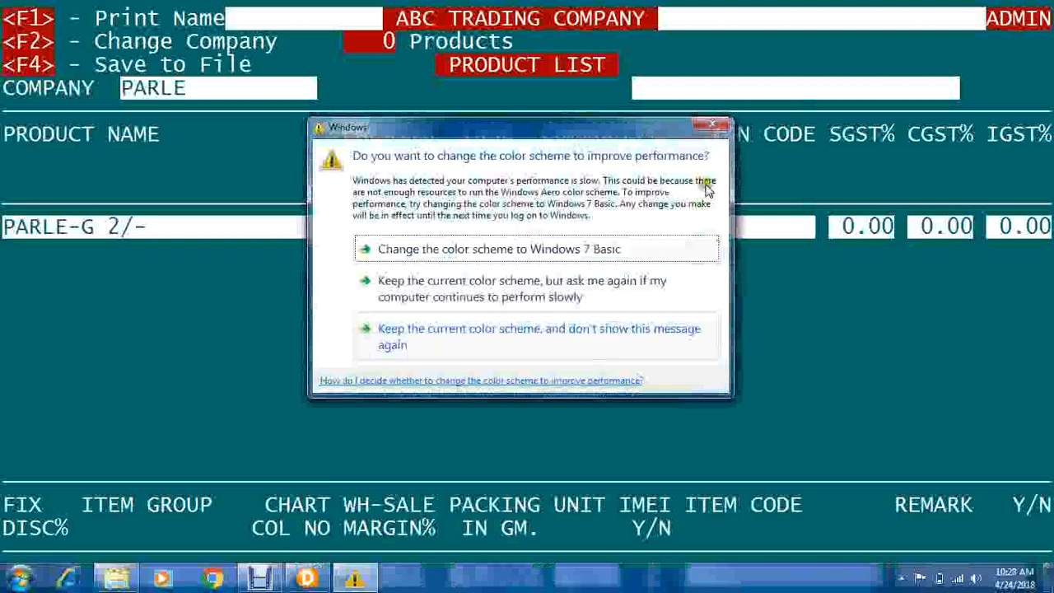
{"action": "left_click", "coordinate": [713, 129]}
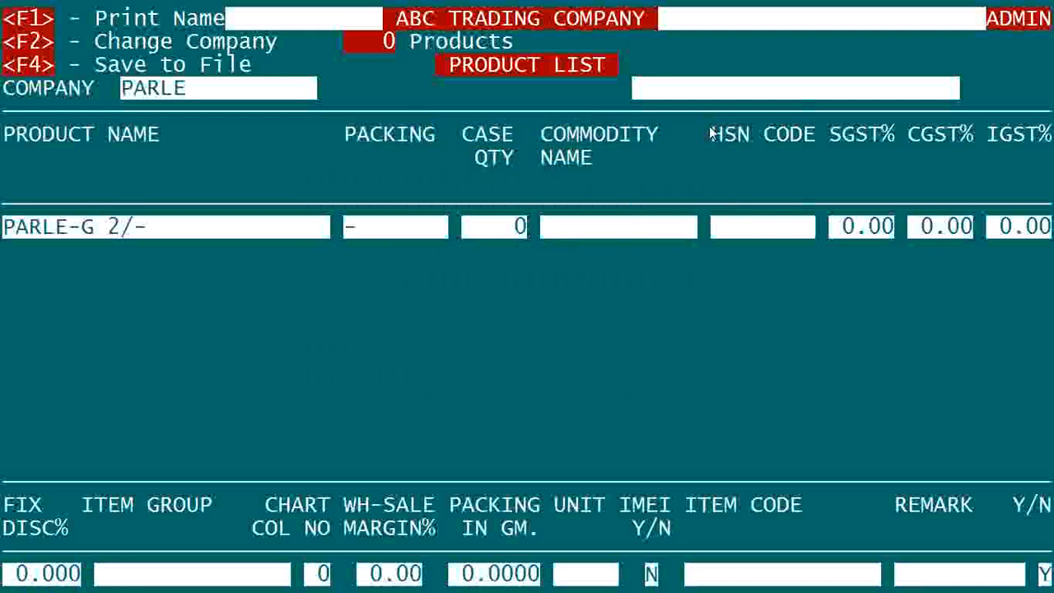
Step: Correct the case quantity from 20 to 40 and close the empty commodity list
{"action": "type", "text": "20"}
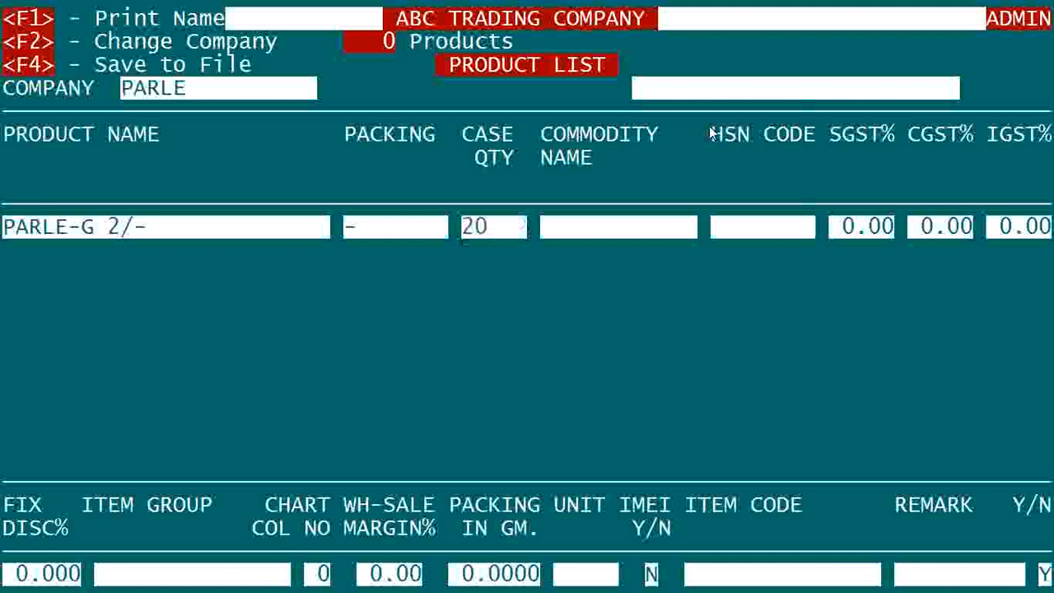
{"action": "key", "text": "Return"}
{"action": "key", "text": "Up"}
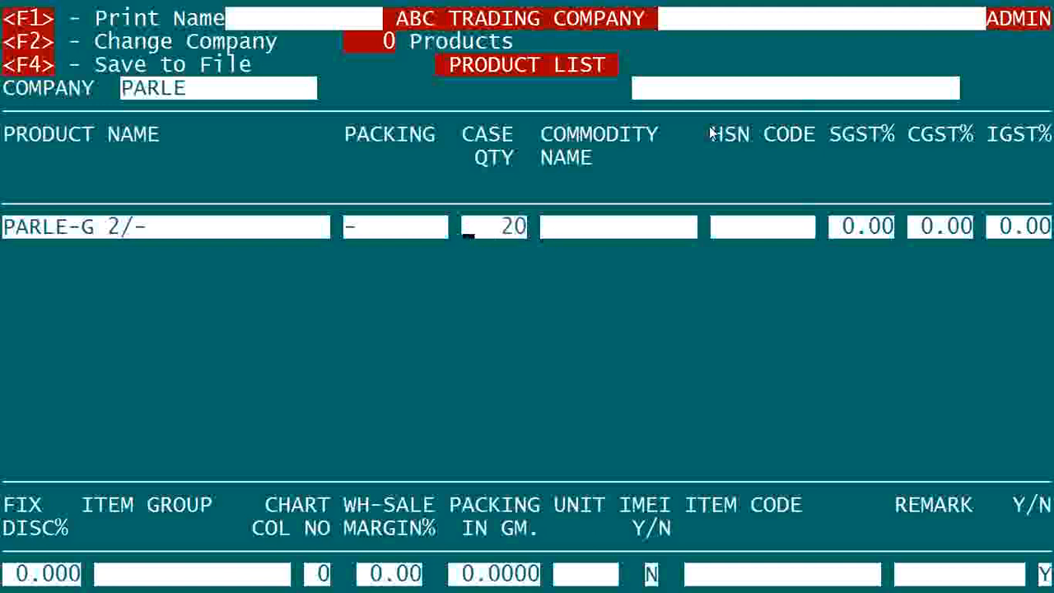
{"action": "type", "text": "40"}
{"action": "key", "text": "Return"}
{"action": "key", "text": "Return"}
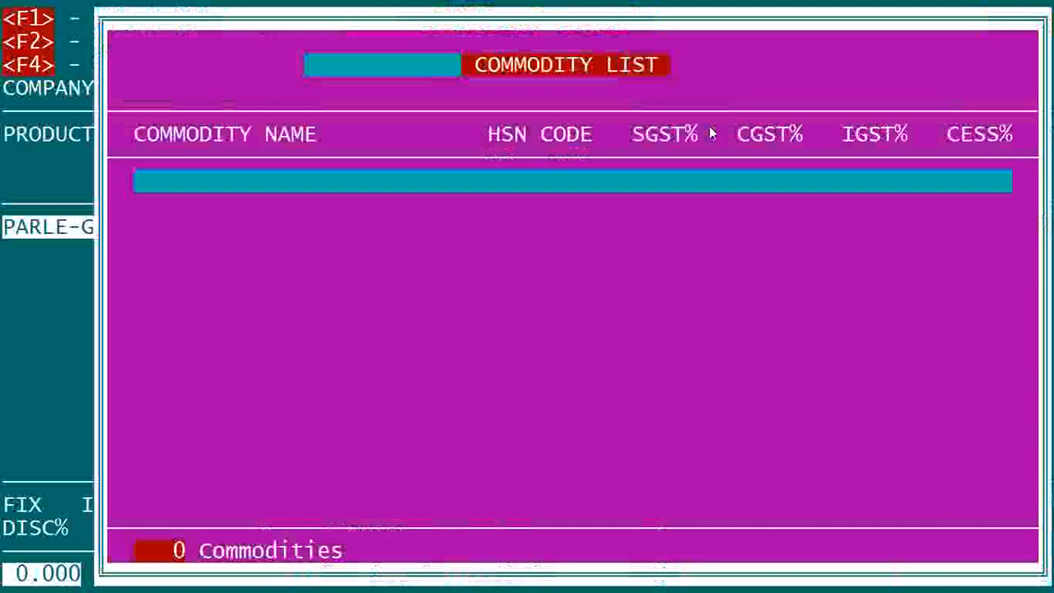
{"action": "key", "text": "Escape"}
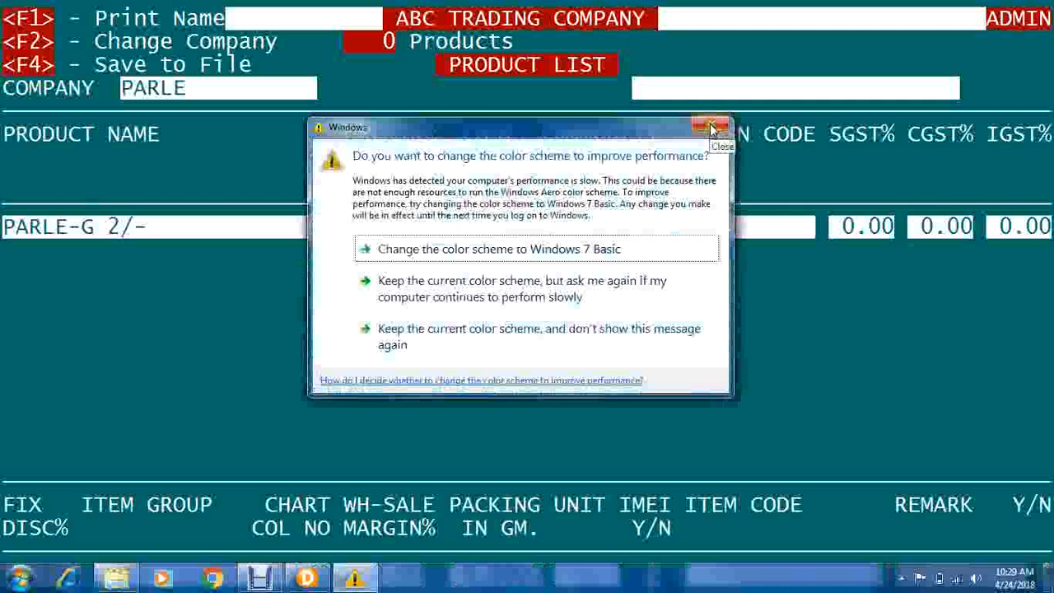
{"action": "left_click", "coordinate": [712, 130]}
Step: Enter CONFECTIONERY as the commodity name and add it as a new commodity
{"action": "type", "text": "CONFECTO"}
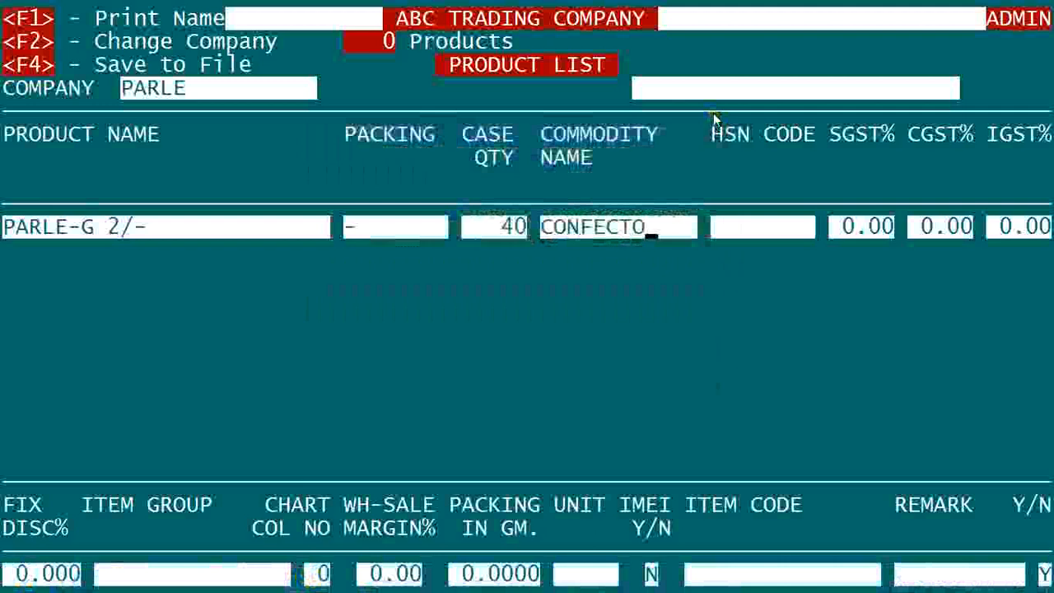
{"action": "key", "text": "BackSpace"}
{"action": "type", "text": "IONER"}
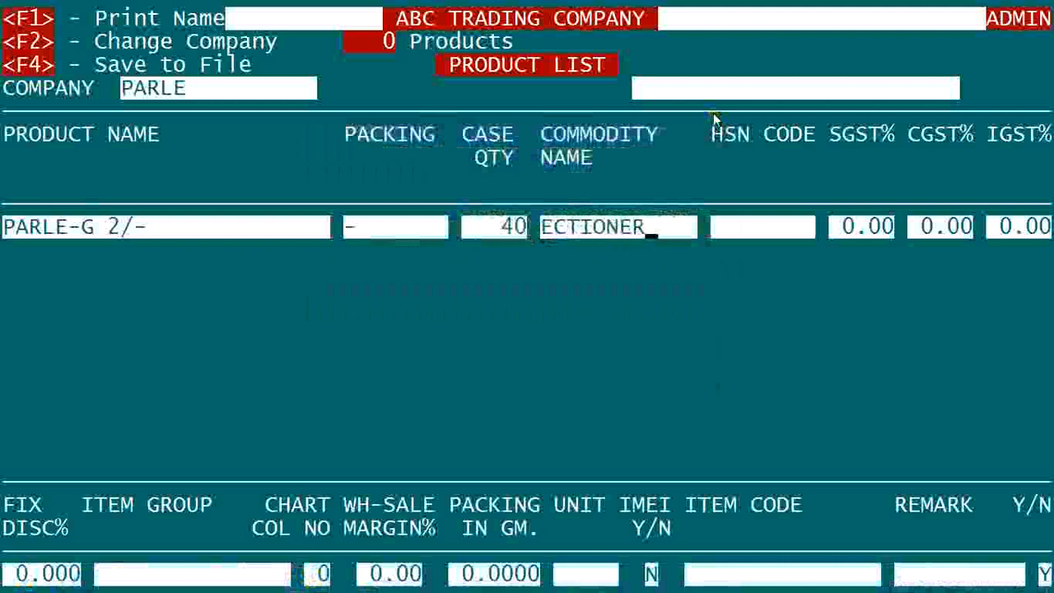
{"action": "type", "text": "Y"}
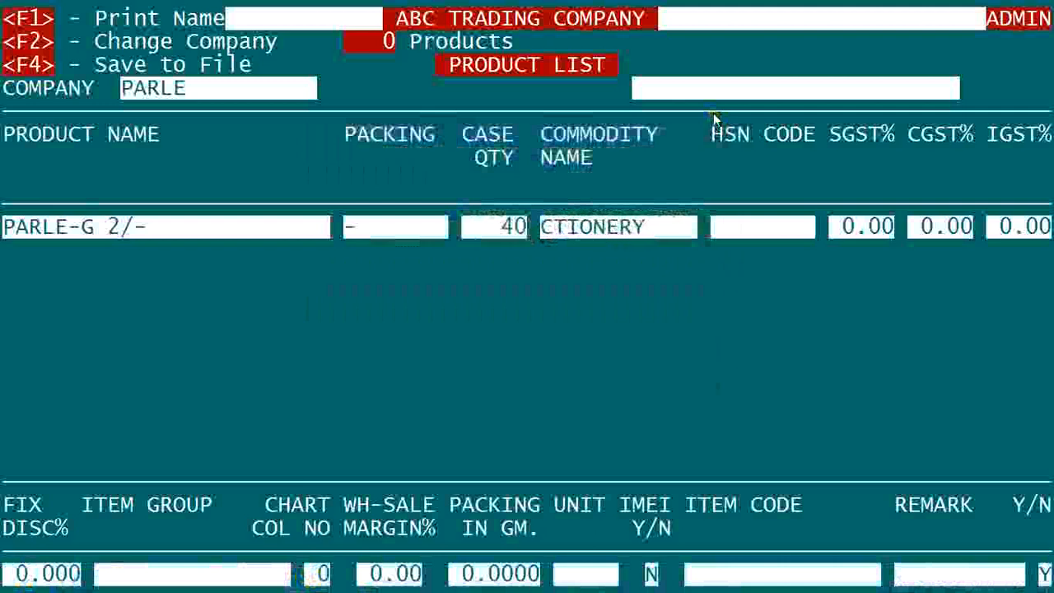
{"action": "key", "text": "Return"}
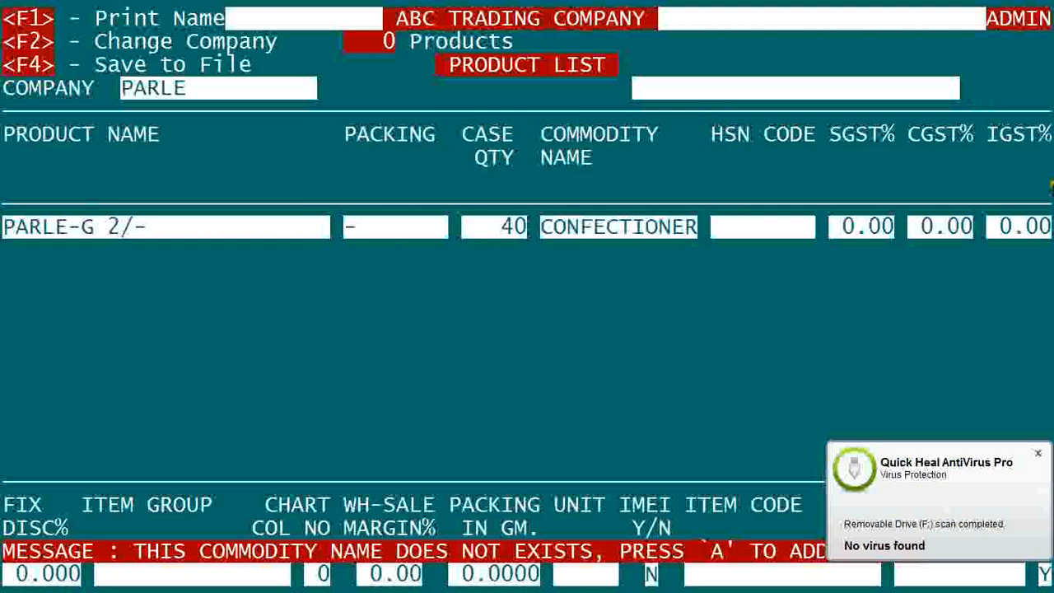
{"action": "left_click", "coordinate": [1036, 453]}
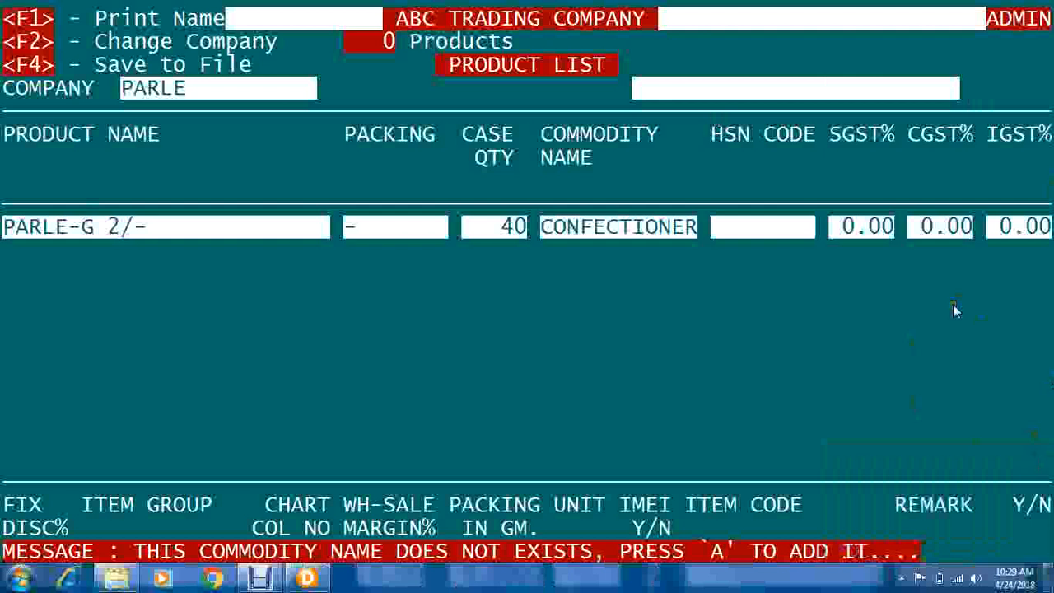
{"action": "left_click", "coordinate": [953, 303]}
{"action": "key", "text": "a"}
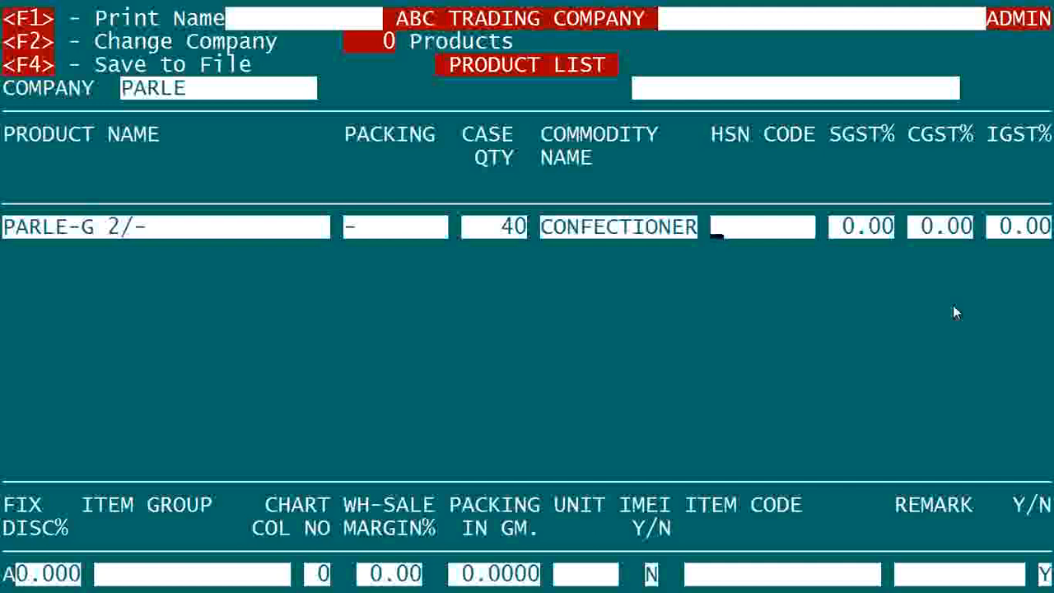
Step: Enter HSN code 9870 for PARLE-G 2/- and clear the field error to reach SGST%
{"action": "type", "text": "9870"}
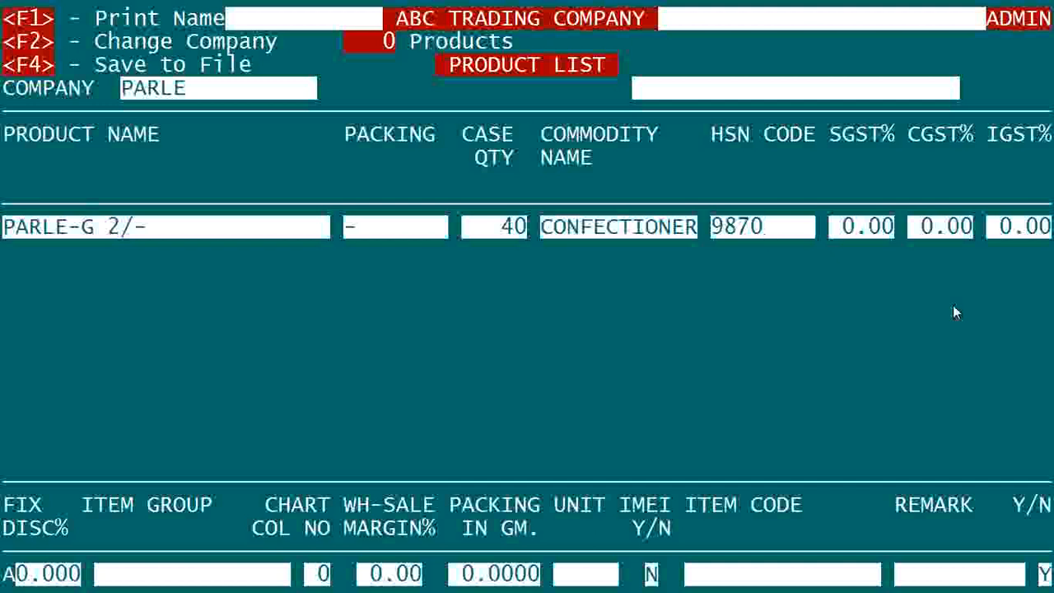
{"action": "key", "text": "Return"}
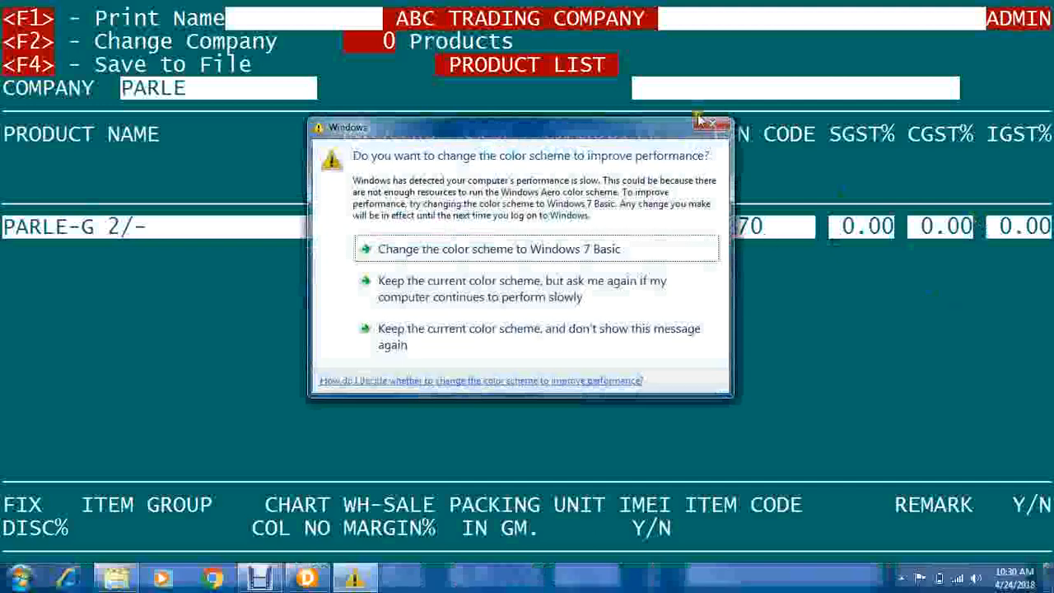
{"action": "left_click", "coordinate": [723, 128]}
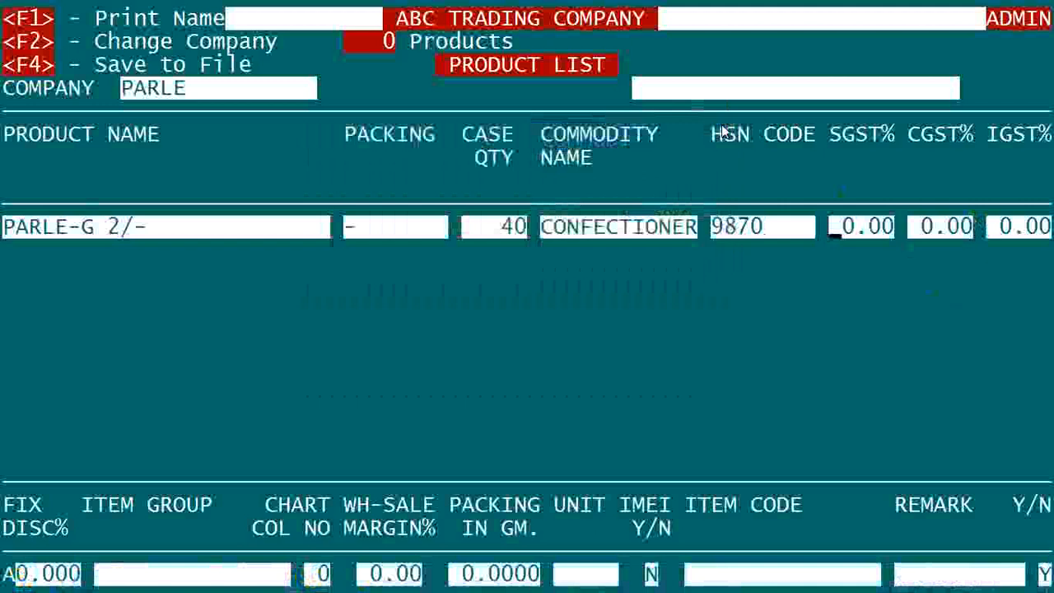
{"action": "key", "text": "Up"}
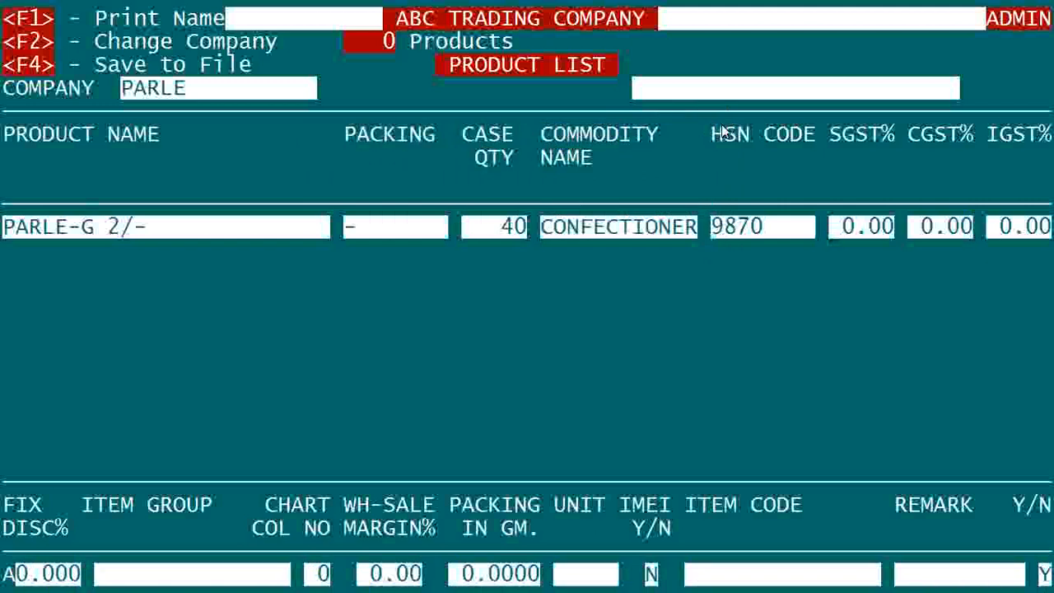
{"action": "key", "text": "Up"}
{"action": "key", "text": "Up"}
{"action": "key", "text": "Up"}
{"action": "key", "text": "Return"}
{"action": "key", "text": "Return"}
{"action": "key", "text": "Return"}
{"action": "key", "text": "Return"}
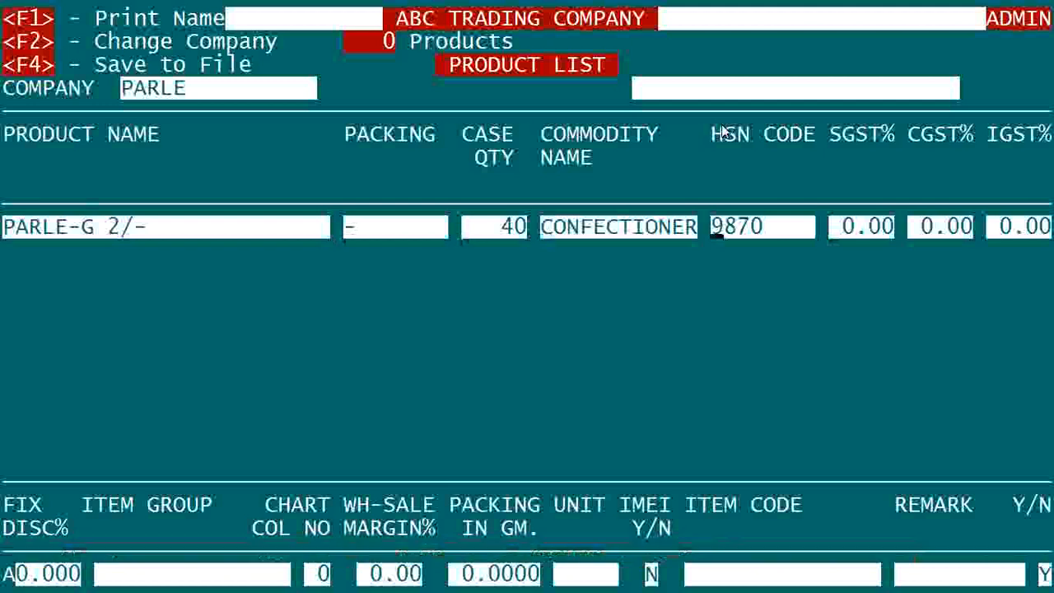
{"action": "key", "text": "Return"}
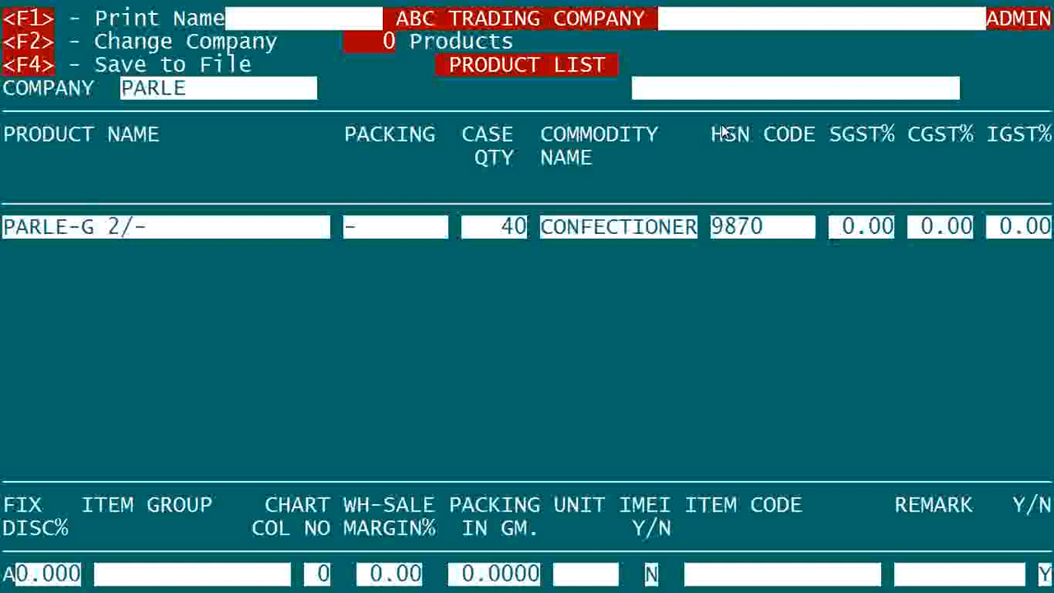
Step: Set SGST to 6%, CGST to 6% and IGST to 12%
{"action": "type", "text": "6"}
{"action": "key", "text": "Return"}
{"action": "type", "text": "6"}
{"action": "key", "text": "Return"}
{"action": "type", "text": "12."}
{"action": "key", "text": "Return"}
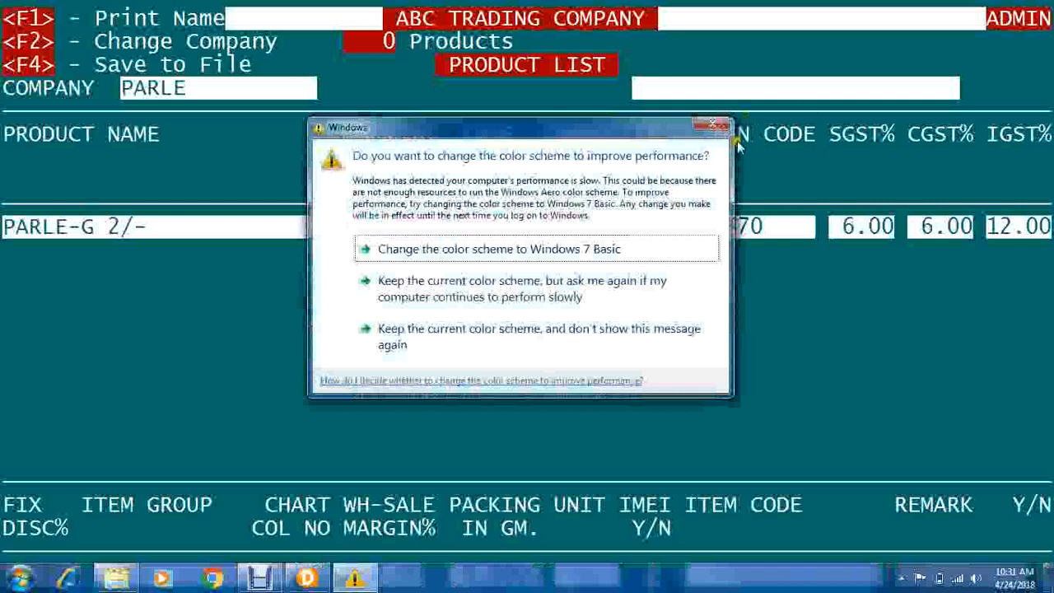
{"action": "left_click", "coordinate": [712, 129]}
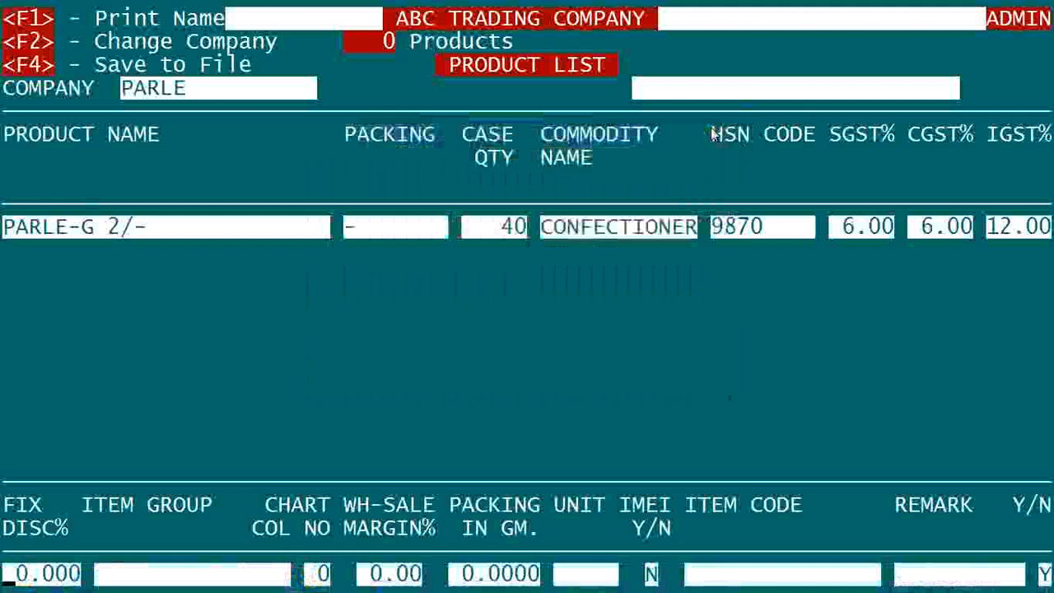
Step: Choose '-' from the Item Group Help list as PARLE-G 2/-'s item group
{"action": "key", "text": "Return"}
{"action": "key", "text": "Return"}
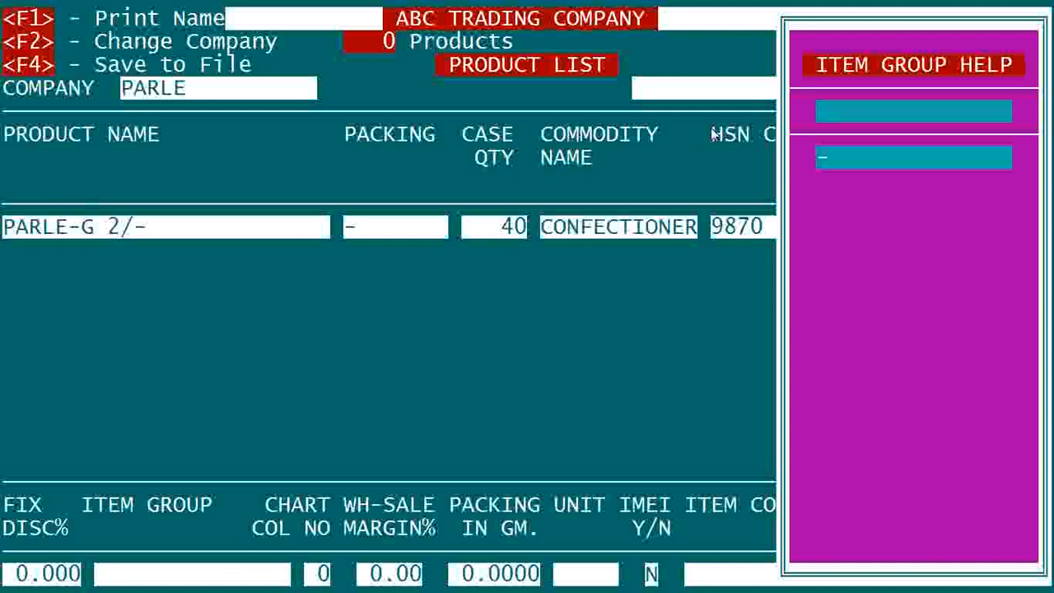
{"action": "key", "text": "Return"}
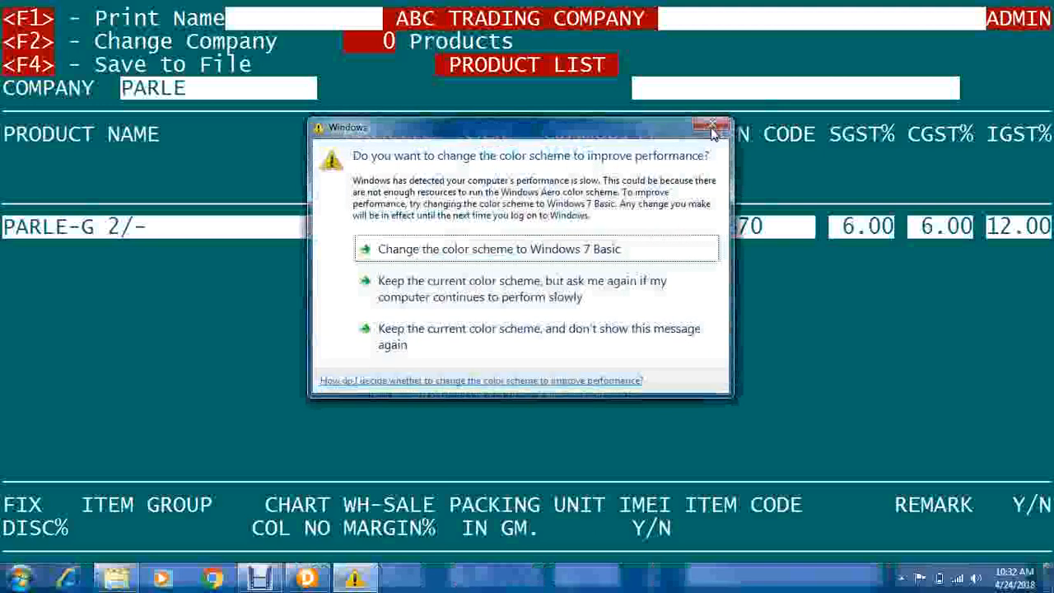
{"action": "left_click", "coordinate": [714, 128]}
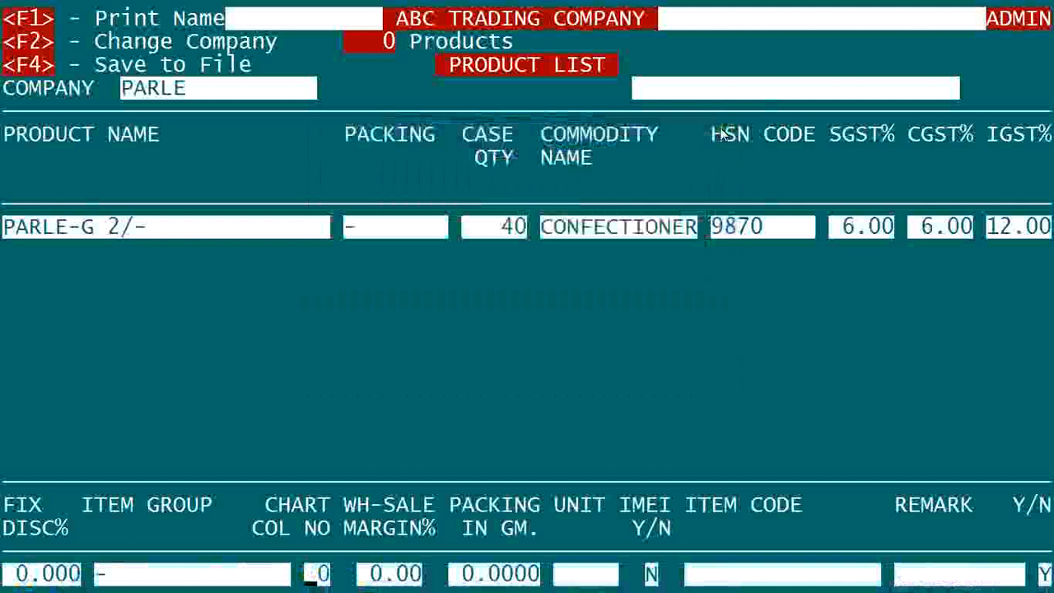
{"action": "key", "text": "Return"}
{"action": "key", "text": "Return"}
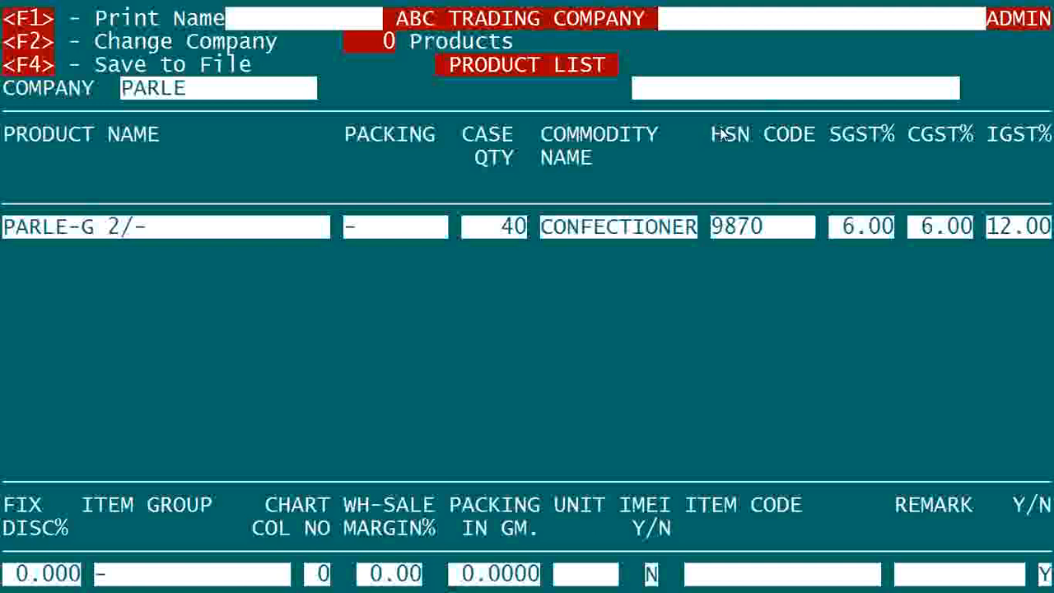
{"action": "type", "text": ".5"}
{"action": "key", "text": "BackSpace"}
{"action": "type", "text": "25"}
{"action": "key", "text": "BackSpace"}
{"action": "key", "text": "BackSpace"}
{"action": "key", "text": "BackSpace"}
{"action": "type", "text": "1"}
{"action": "key", "text": "Return"}
{"action": "key", "text": "Up"}
{"action": "type", "text": "0"}
{"action": "key", "text": "Return"}
Step: Set the product's unit to BUNDL after trying PCS and DOZ
{"action": "type", "text": "BUND"}
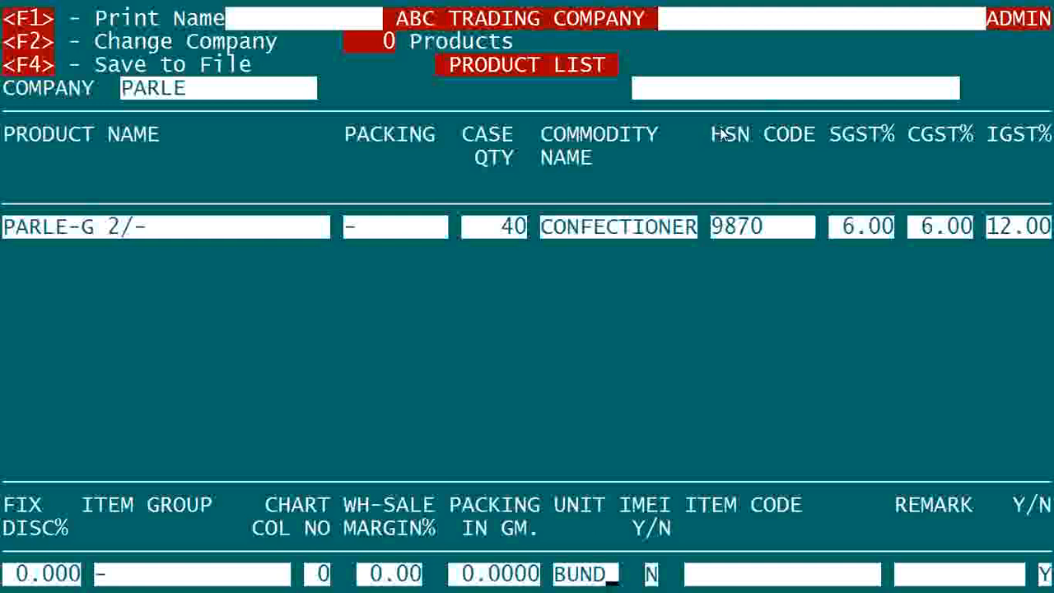
{"action": "key", "text": "BackSpace"}
{"action": "key", "text": "BackSpace"}
{"action": "key", "text": "BackSpace"}
{"action": "key", "text": "BackSpace"}
{"action": "type", "text": "PCS"}
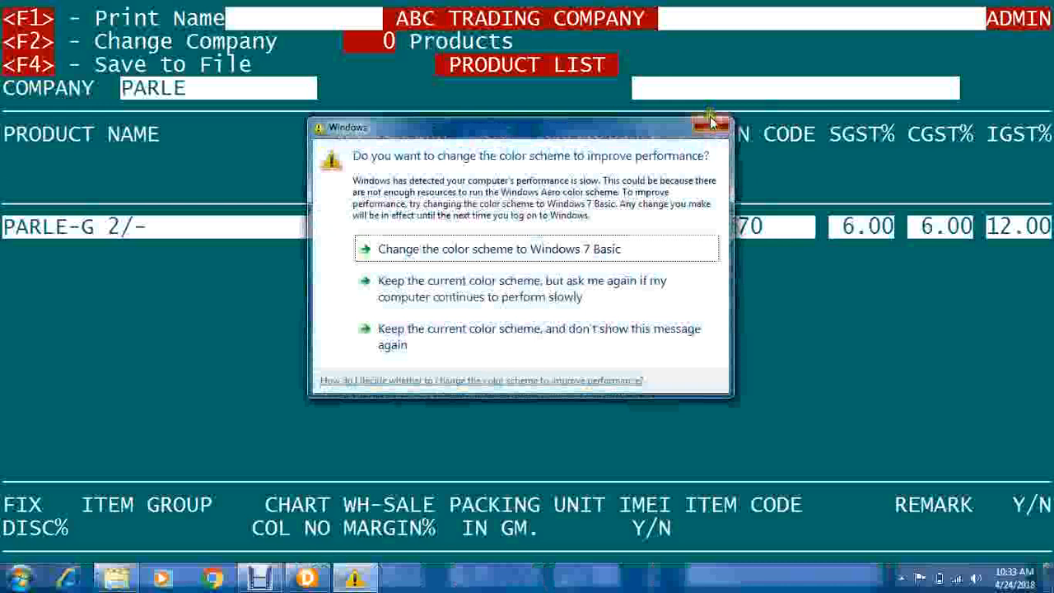
{"action": "left_click", "coordinate": [712, 126]}
{"action": "key", "text": "BackSpace"}
{"action": "key", "text": "BackSpace"}
{"action": "key", "text": "BackSpace"}
{"action": "type", "text": "DOZ"}
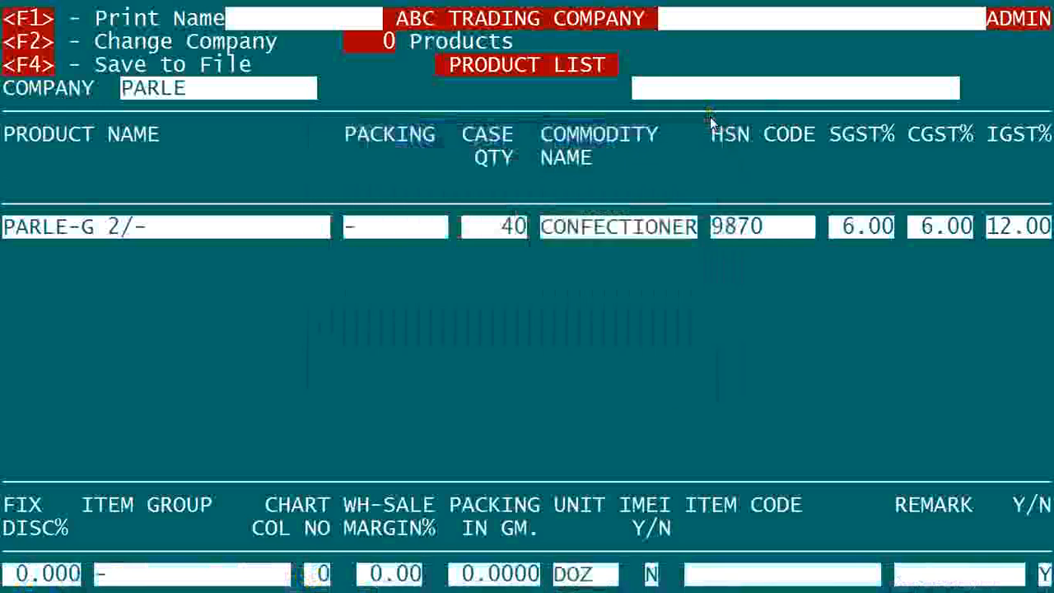
{"action": "key", "text": "BackSpace"}
{"action": "key", "text": "BackSpace"}
{"action": "key", "text": "BackSpace"}
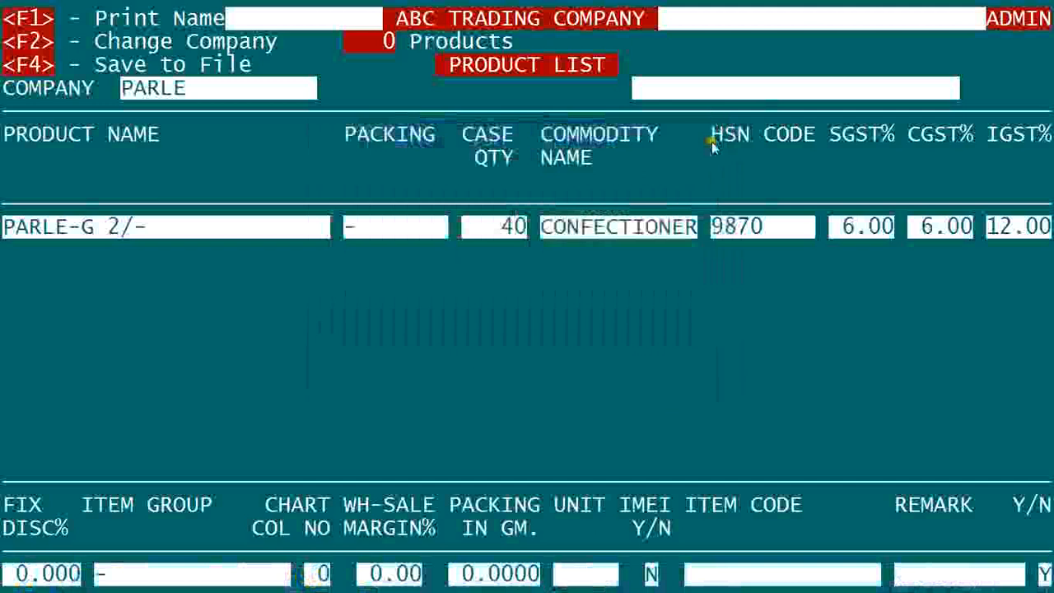
{"action": "type", "text": "BUND"}
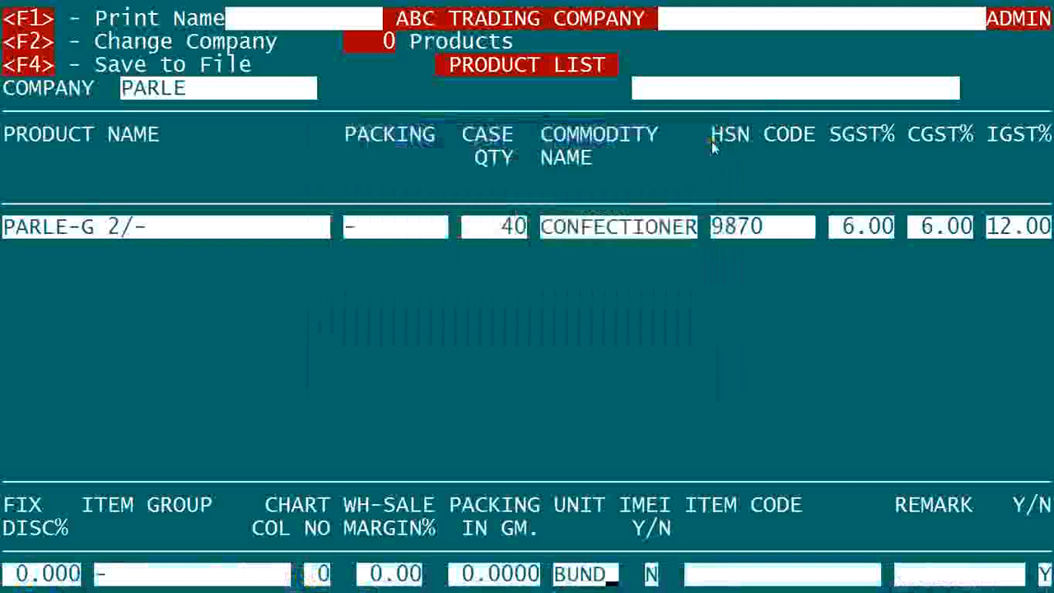
{"action": "type", "text": "L"}
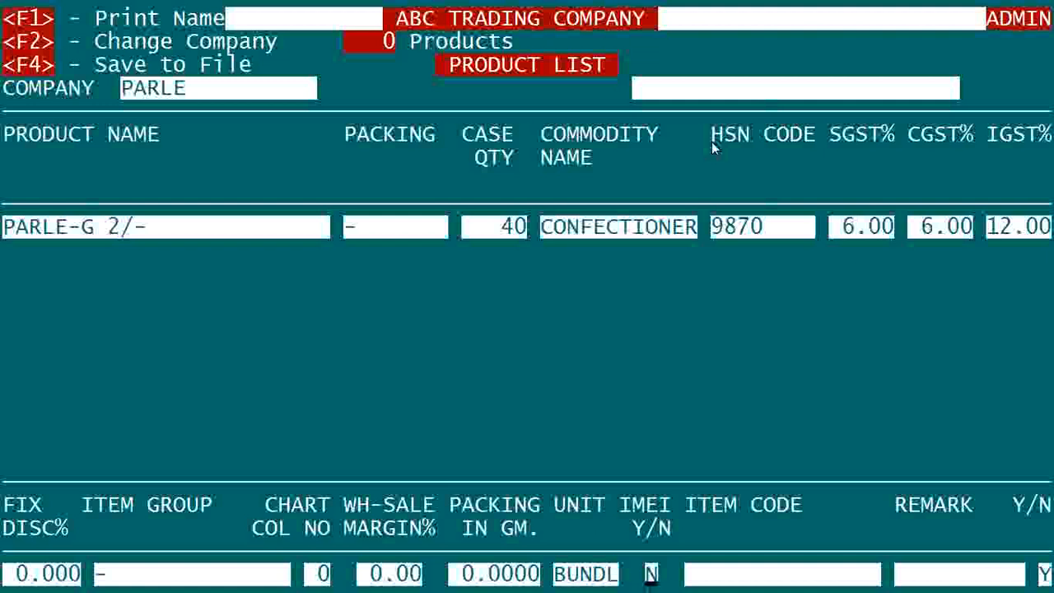
Step: Save the product and bring up its Opening Stock screen
{"action": "key", "text": "Return"}
{"action": "key", "text": "Return"}
{"action": "key", "text": "Return"}
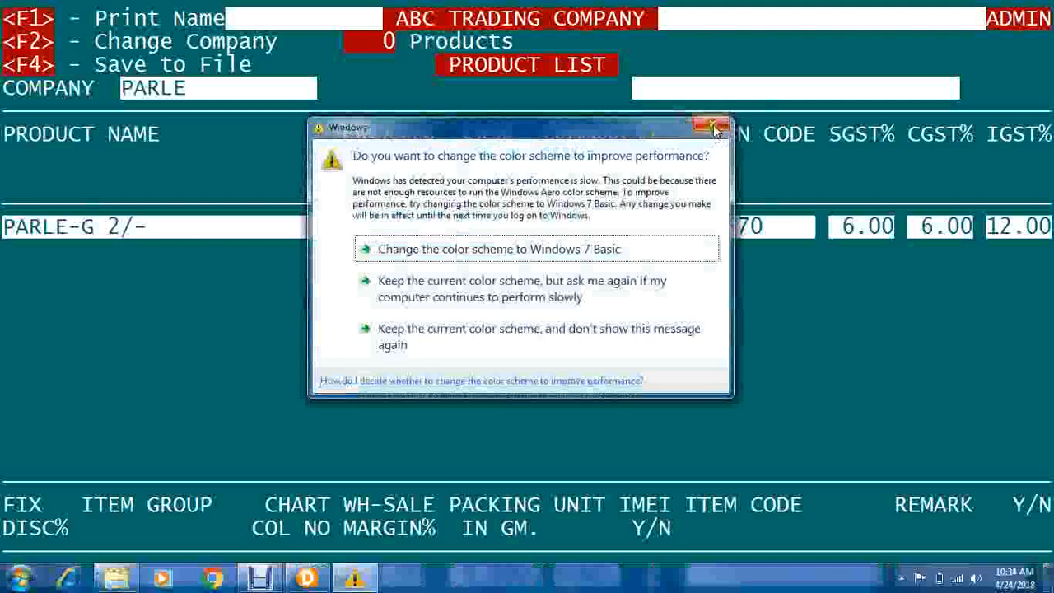
{"action": "left_click", "coordinate": [713, 125]}
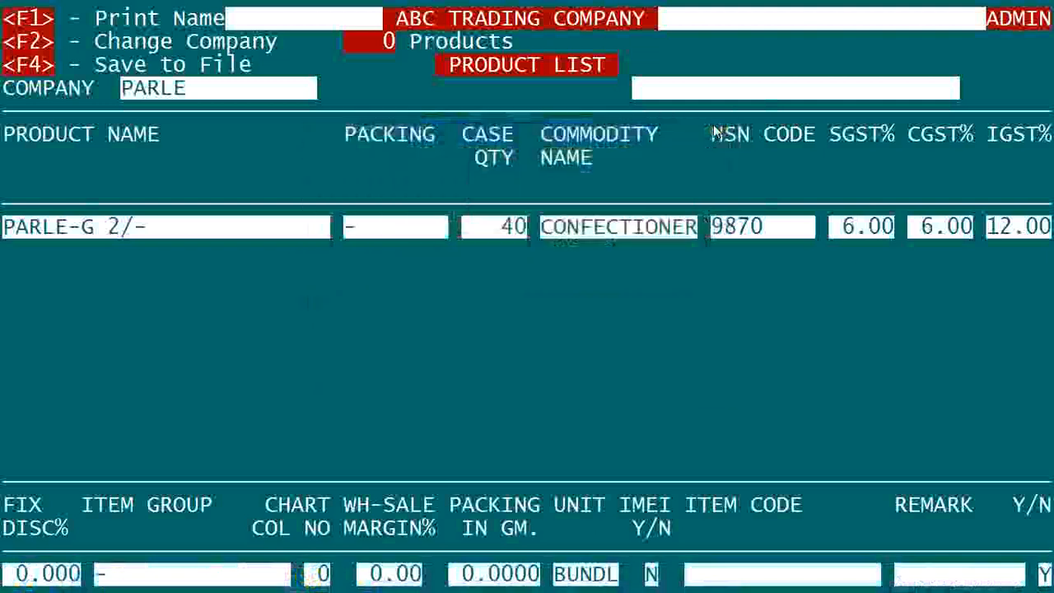
{"action": "key", "text": "Return"}
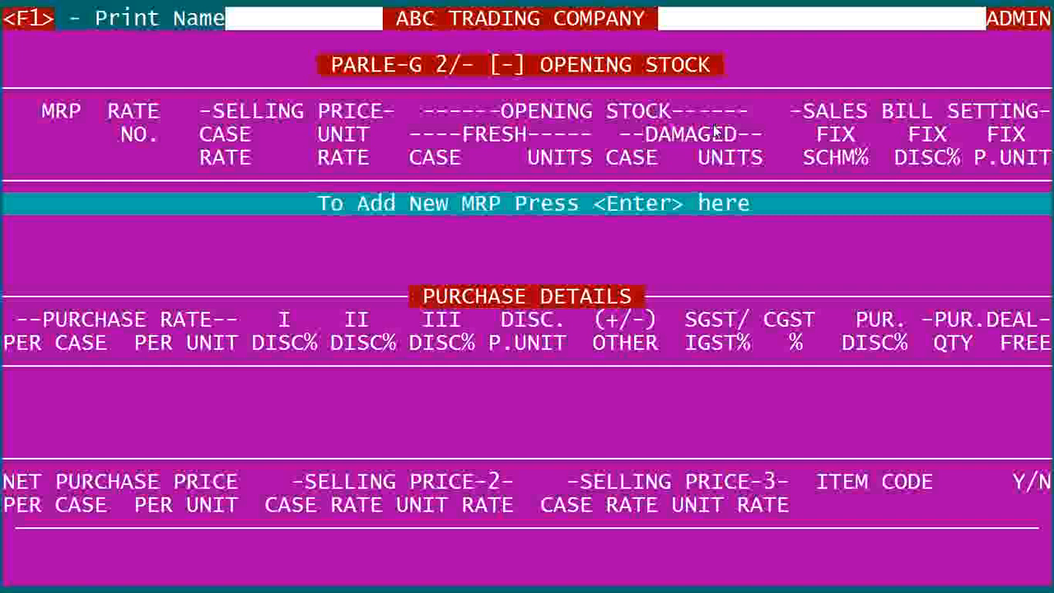
Step: Add an MRP 2.00 row with selling case rate 300.00, giving unit rate 7.50
{"action": "key", "text": "Return"}
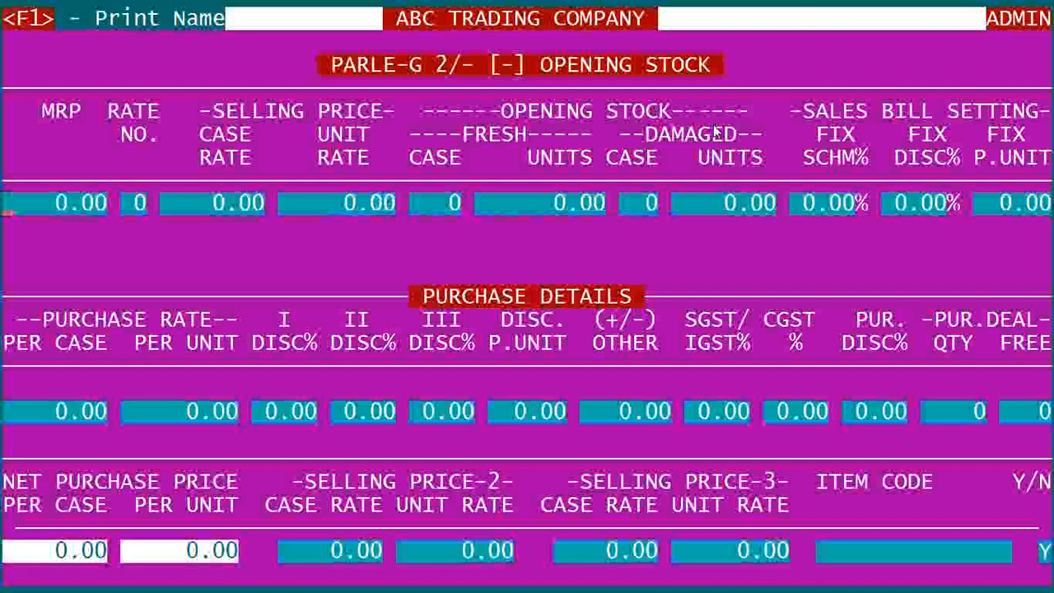
{"action": "type", "text": "2 ."}
{"action": "key", "text": "Return"}
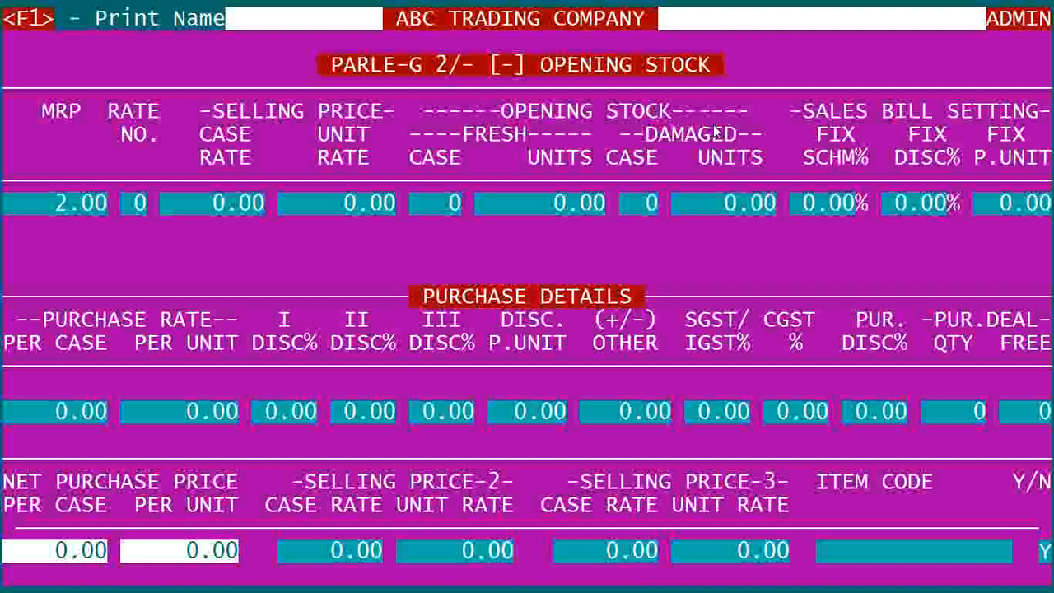
{"action": "type", "text": "300"}
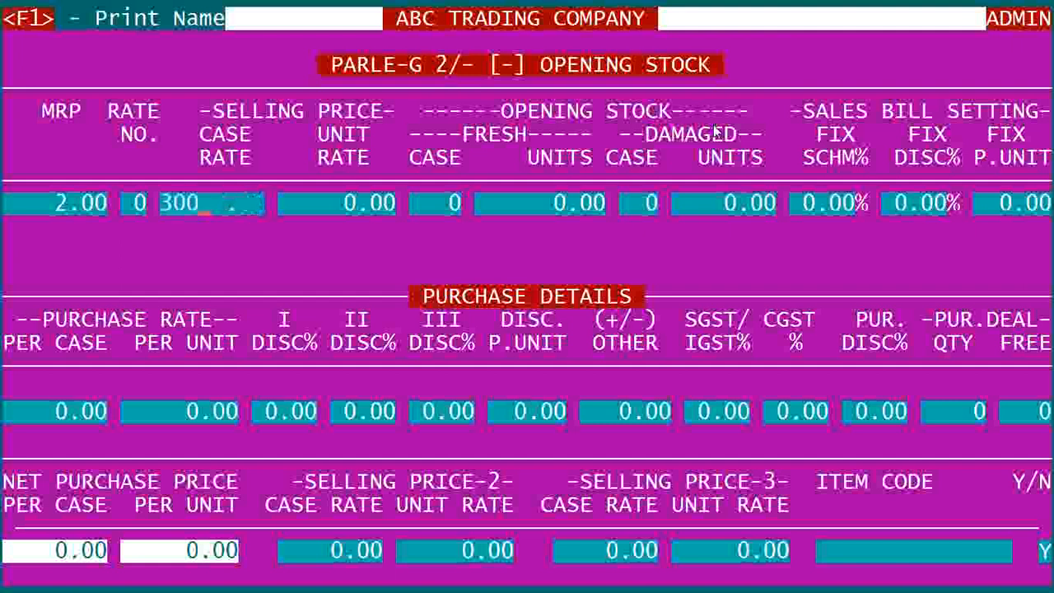
{"action": "key", "text": "Return"}
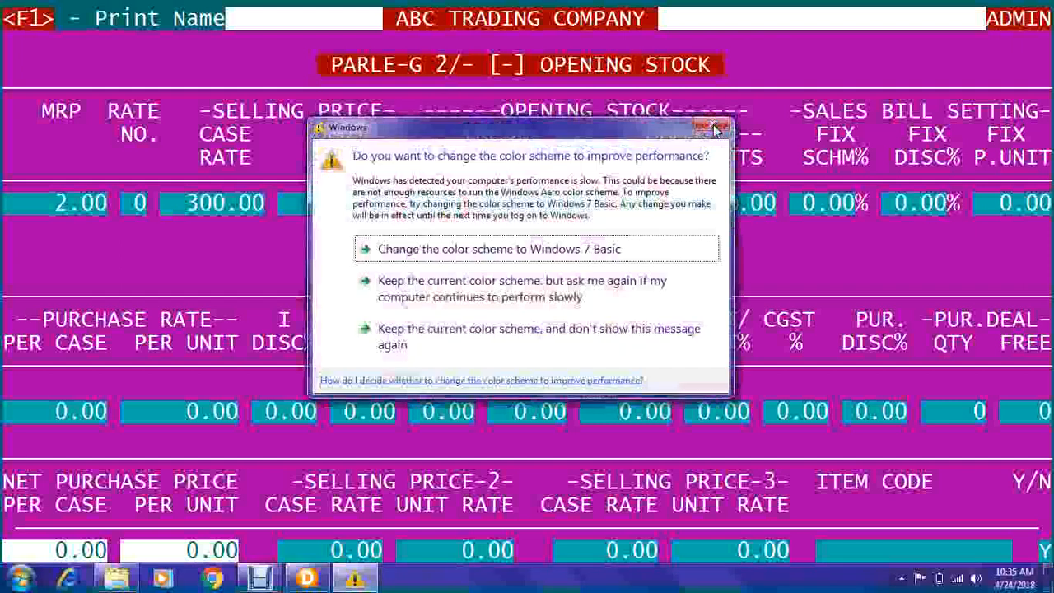
{"action": "left_click", "coordinate": [716, 129]}
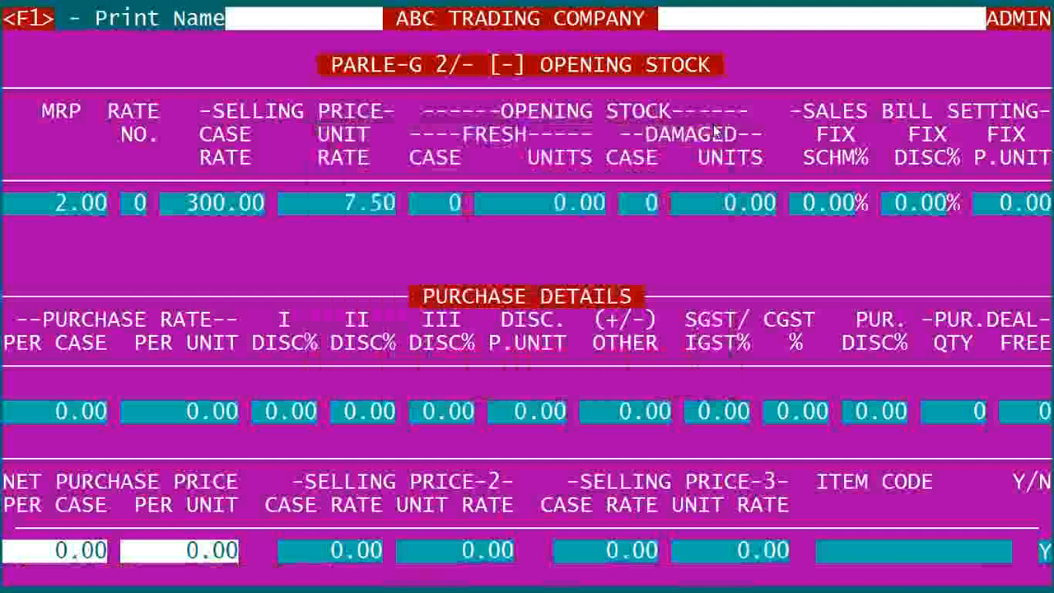
Step: Accept the unit rate and FIX P.UNIT, save the opening stock, and return to PARLE's product list
{"action": "key", "text": "Return"}
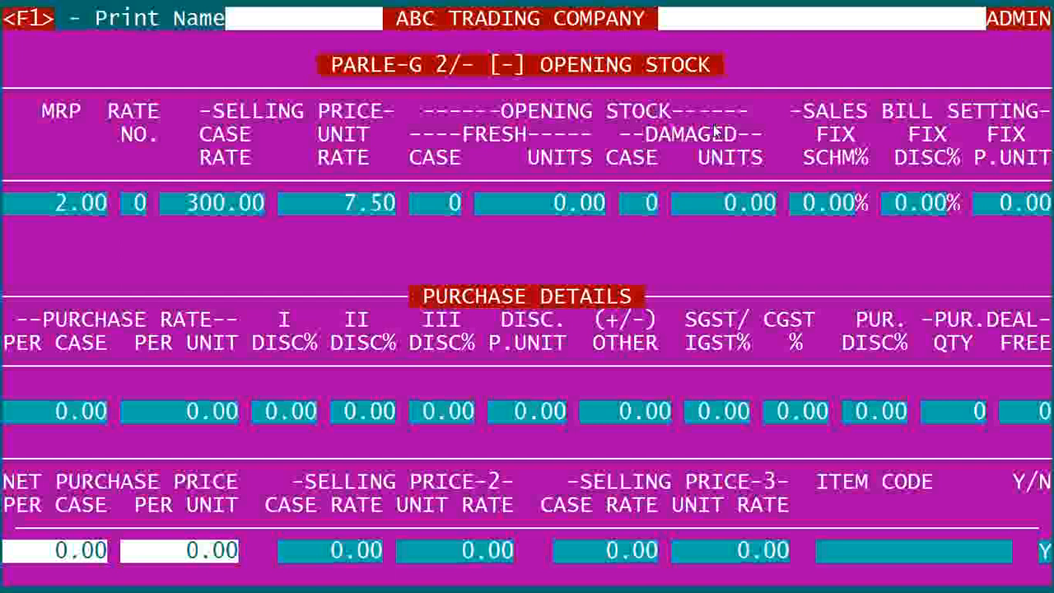
{"action": "key", "text": "Return"}
{"action": "key", "text": "Return"}
{"action": "key", "text": "Return"}
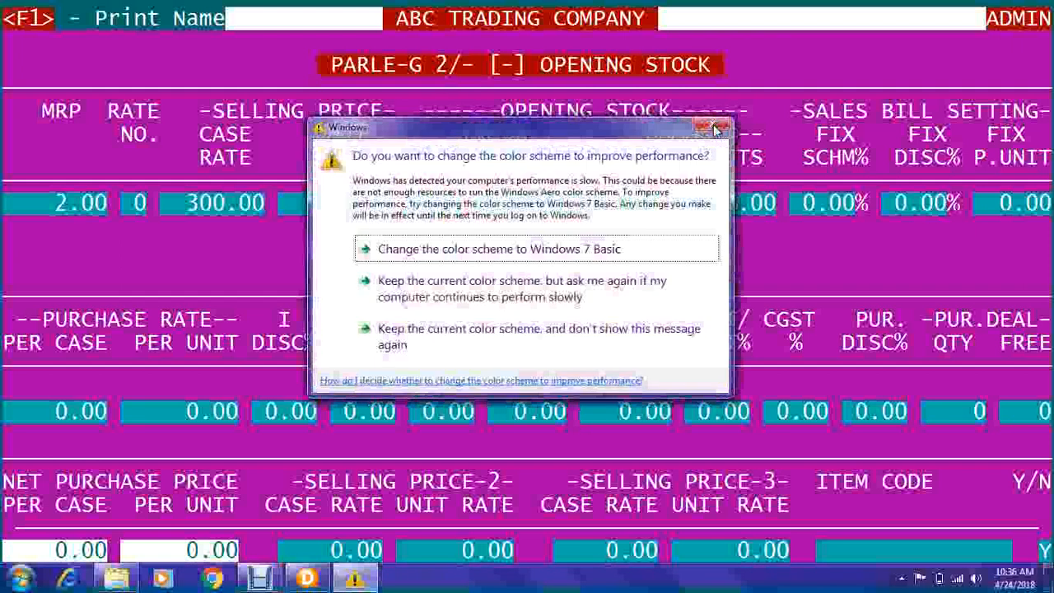
{"action": "left_click", "coordinate": [715, 130]}
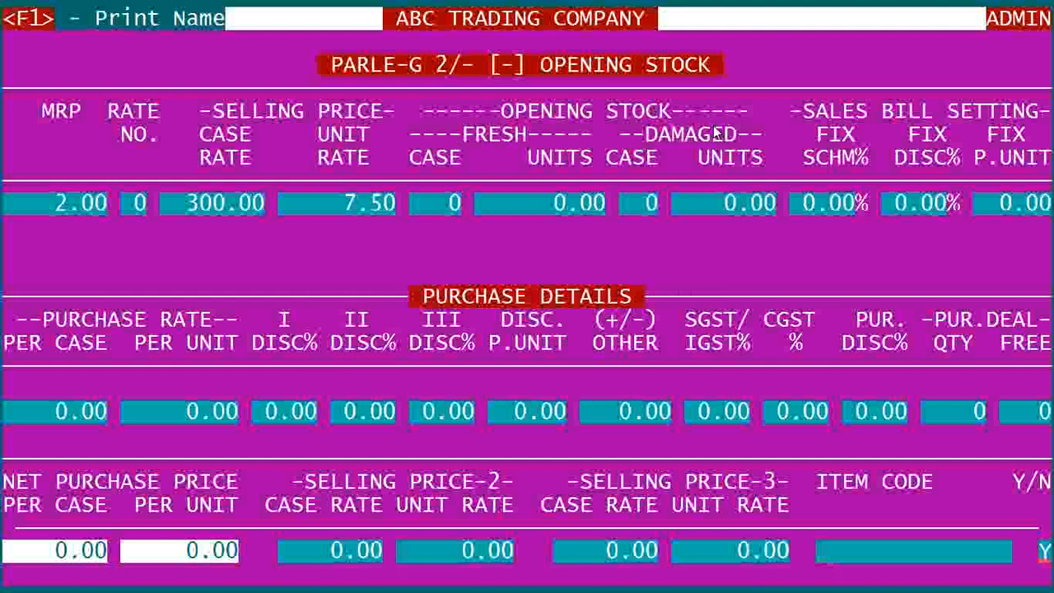
{"action": "key", "text": "Return"}
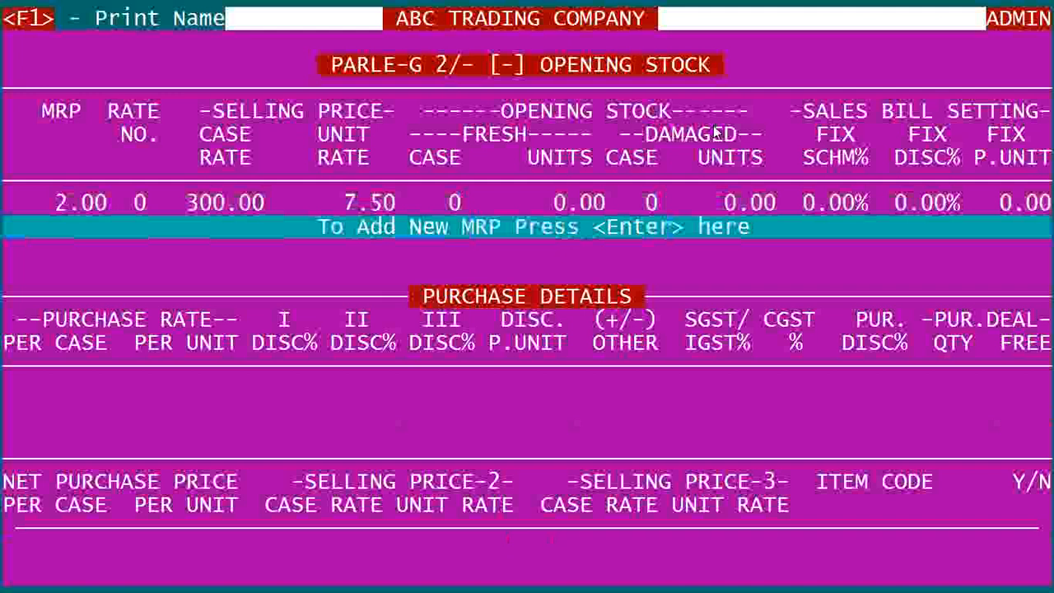
{"action": "key", "text": "Escape"}
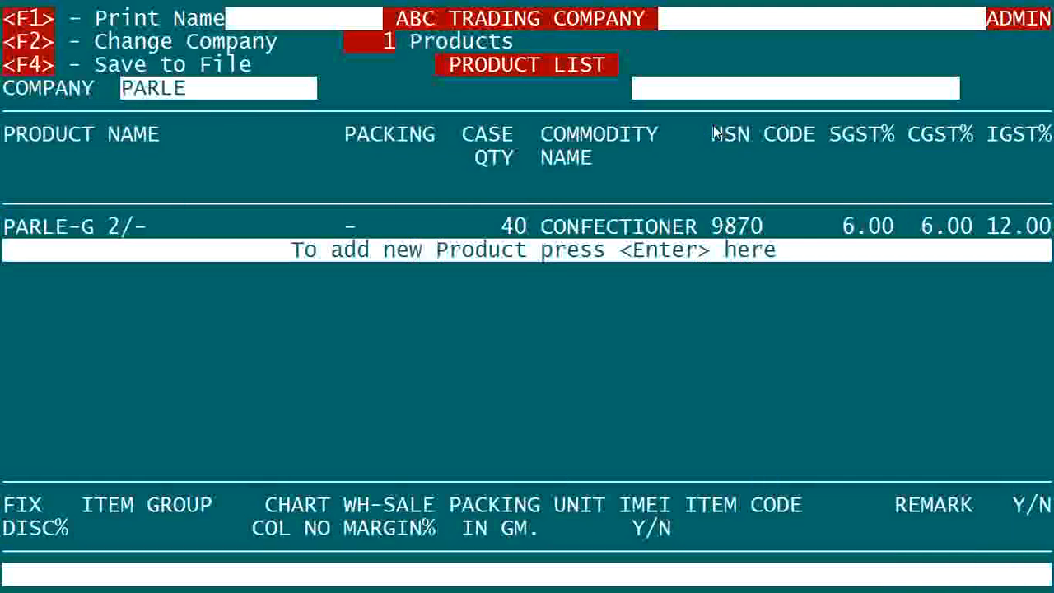
Step: Leave the product list and choose Account Names in Setup to show the 95 account heads
{"action": "key", "text": "F2"}
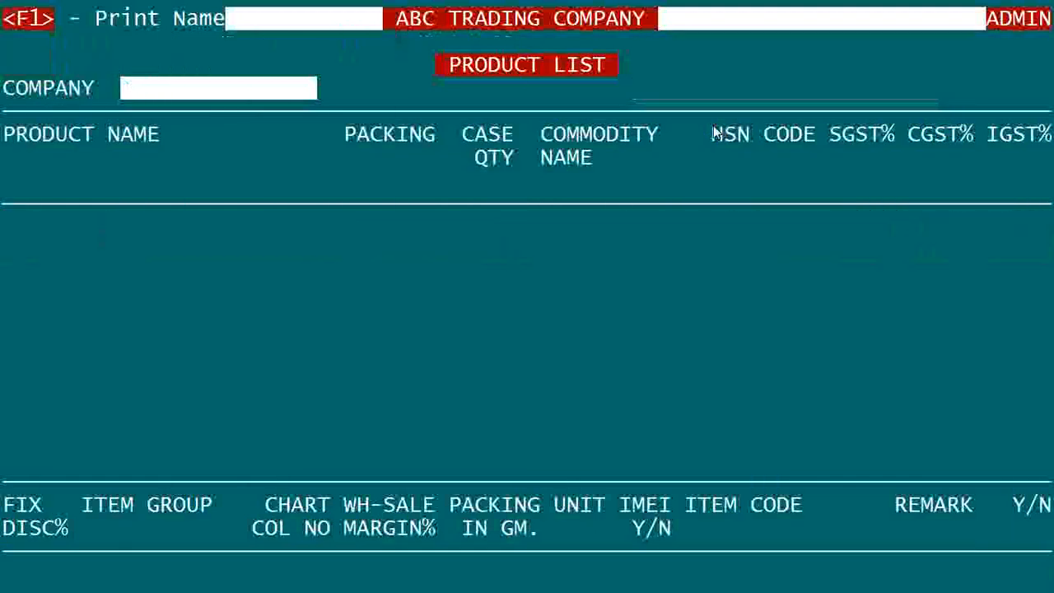
{"action": "key", "text": "Return"}
{"action": "key", "text": "Return"}
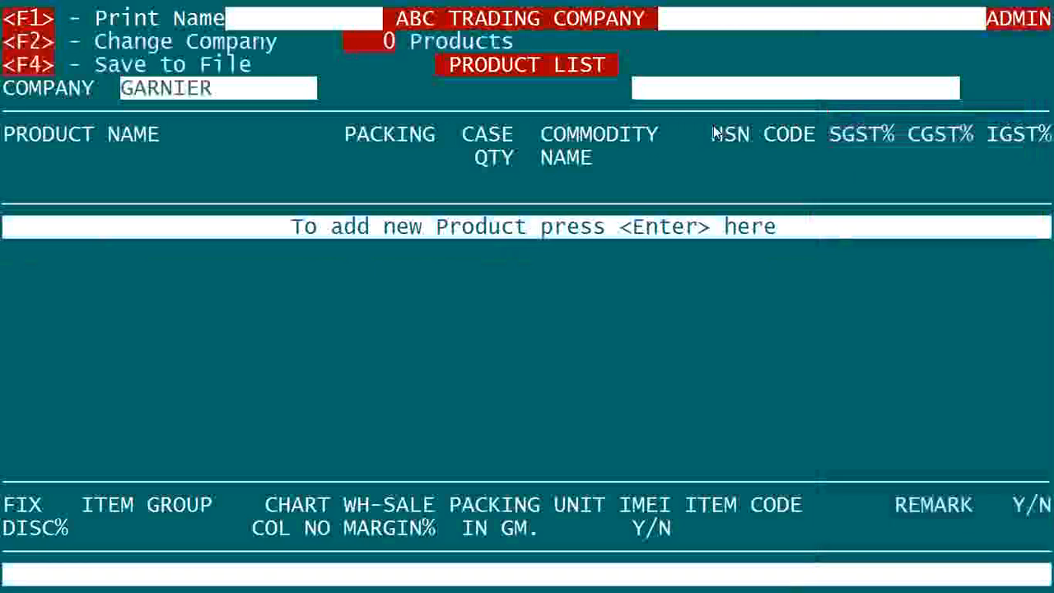
{"action": "key", "text": "Escape"}
{"action": "key", "text": "Escape"}
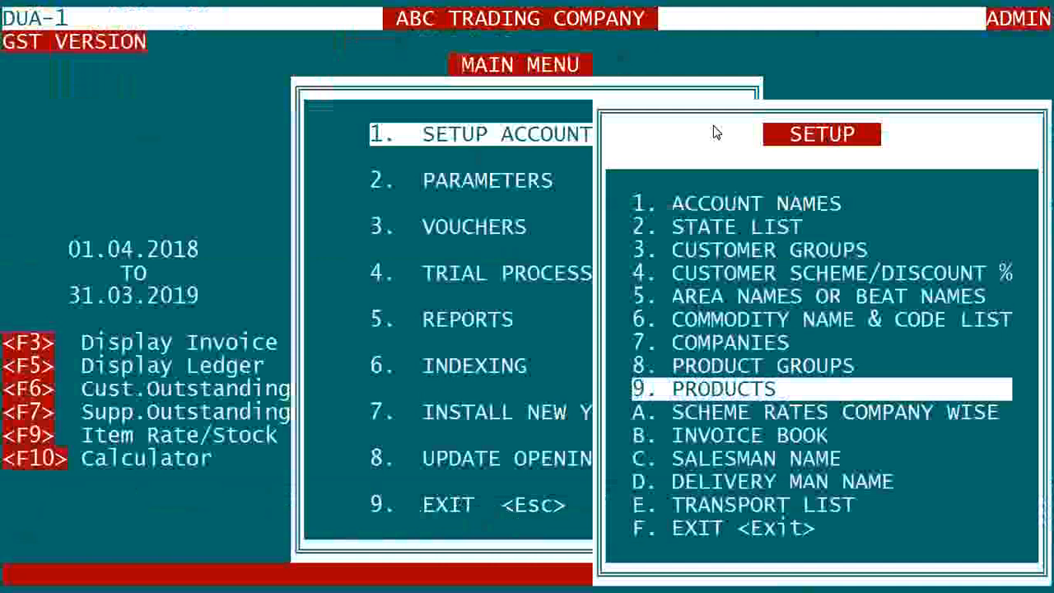
{"action": "key", "text": "Up"}
{"action": "key", "text": "Up"}
{"action": "key", "text": "Up"}
{"action": "key", "text": "Up"}
{"action": "key", "text": "Up"}
{"action": "key", "text": "Up"}
{"action": "key", "text": "Up"}
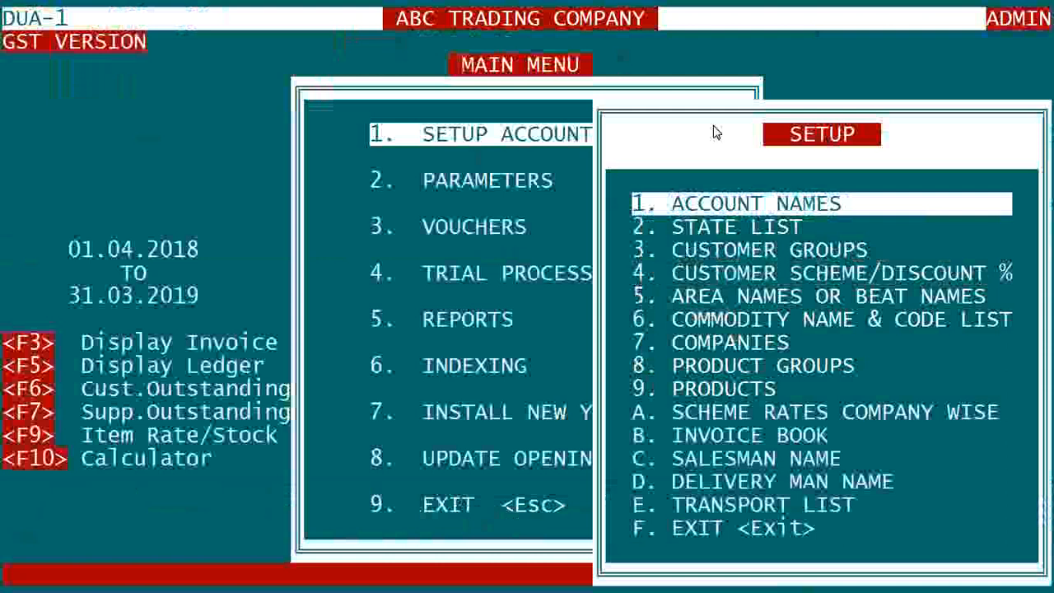
{"action": "key", "text": "Return"}
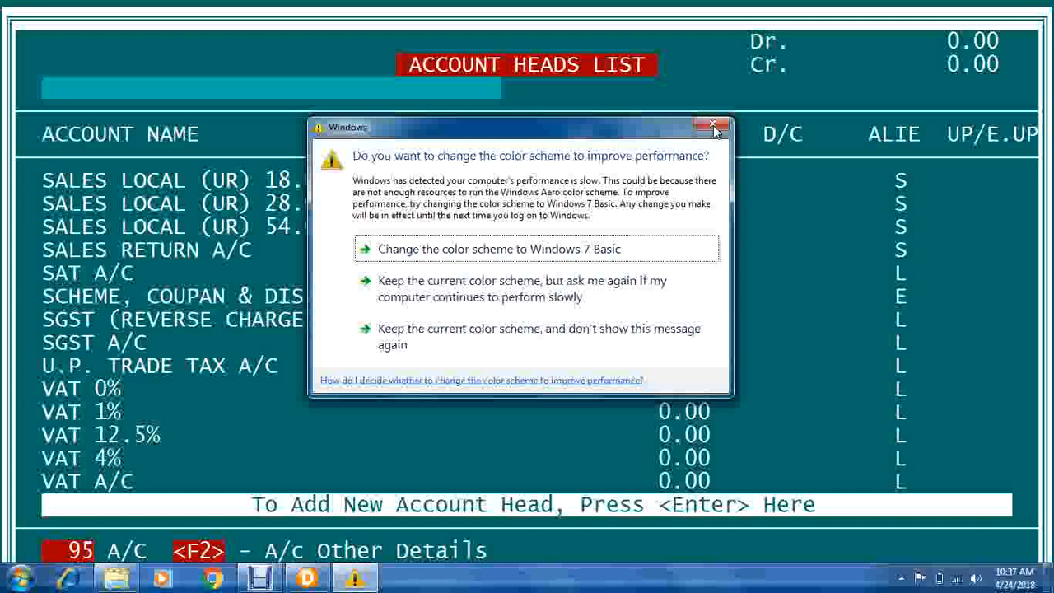
Step: Go to the 'To Add New Account Head' line of the account list and start a new account
{"action": "left_click", "coordinate": [713, 127]}
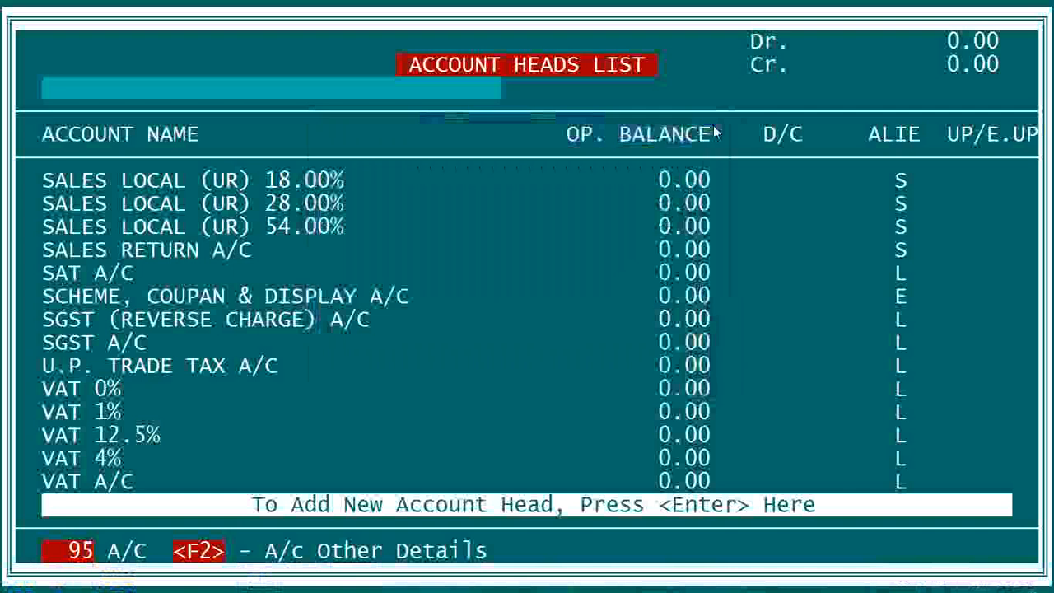
{"action": "key", "text": "Up"}
{"action": "key", "text": "Up"}
{"action": "key", "text": "Up"}
{"action": "key", "text": "Up"}
{"action": "key", "text": "Up"}
{"action": "key", "text": "Up"}
{"action": "key", "text": "Up"}
{"action": "key", "text": "Up"}
{"action": "key", "text": "Up"}
{"action": "key", "text": "Up"}
{"action": "key", "text": "Up"}
{"action": "key", "text": "Up"}
{"action": "key", "text": "Up"}
{"action": "key", "text": "Up"}
{"action": "key", "text": "Up"}
{"action": "key", "text": "Up"}
{"action": "key", "text": "Up"}
{"action": "key", "text": "Up"}
{"action": "key", "text": "Up"}
{"action": "key", "text": "Up"}
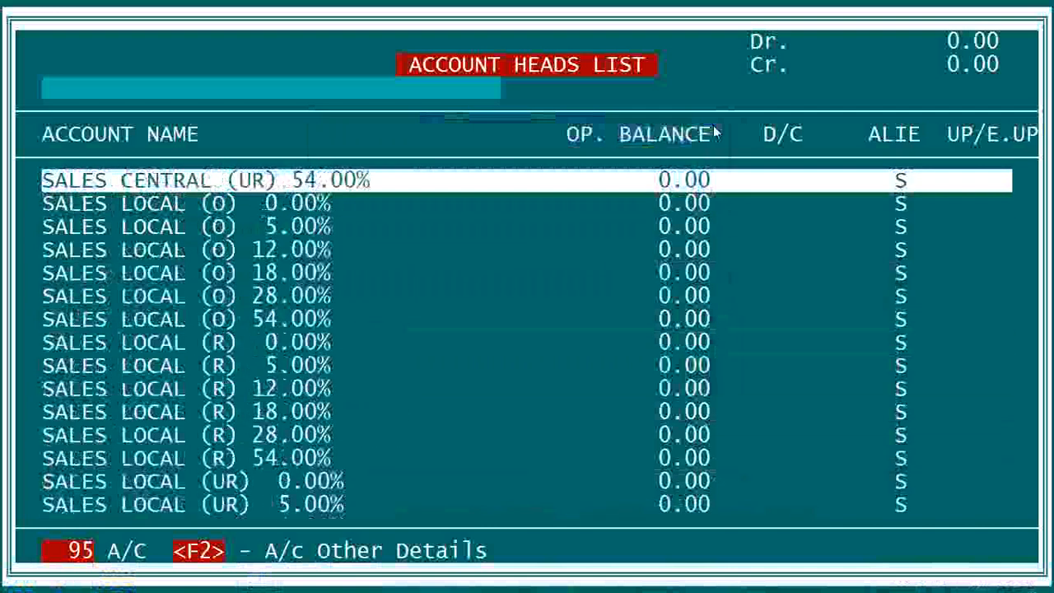
{"action": "key", "text": "Up"}
{"action": "key", "text": "Up"}
{"action": "key", "text": "Up"}
{"action": "key", "text": "Up"}
{"action": "key", "text": "Up"}
{"action": "key", "text": "Up"}
{"action": "key", "text": "Up"}
{"action": "key", "text": "Up"}
{"action": "key", "text": "Up"}
{"action": "key", "text": "Up"}
{"action": "key", "text": "Up"}
{"action": "key", "text": "Up"}
{"action": "key", "text": "Up"}
{"action": "key", "text": "Up"}
{"action": "key", "text": "Up"}
{"action": "key", "text": "Up"}
{"action": "key", "text": "Up"}
{"action": "key", "text": "Up"}
{"action": "key", "text": "Up"}
{"action": "key", "text": "Up"}
{"action": "key", "text": "Up"}
{"action": "key", "text": "Up"}
{"action": "key", "text": "Up"}
{"action": "key", "text": "Up"}
{"action": "key", "text": "Up"}
{"action": "key", "text": "Up"}
{"action": "key", "text": "Up"}
{"action": "key", "text": "Up"}
{"action": "key", "text": "Up"}
{"action": "key", "text": "Up"}
{"action": "key", "text": "Up"}
{"action": "key", "text": "Up"}
{"action": "key", "text": "Up"}
{"action": "key", "text": "Up"}
{"action": "key", "text": "Up"}
{"action": "key", "text": "Up"}
{"action": "key", "text": "Up"}
{"action": "key", "text": "Down"}
{"action": "key", "text": "Down"}
{"action": "key", "text": "Down"}
{"action": "key", "text": "Down"}
{"action": "key", "text": "Down"}
{"action": "key", "text": "Down"}
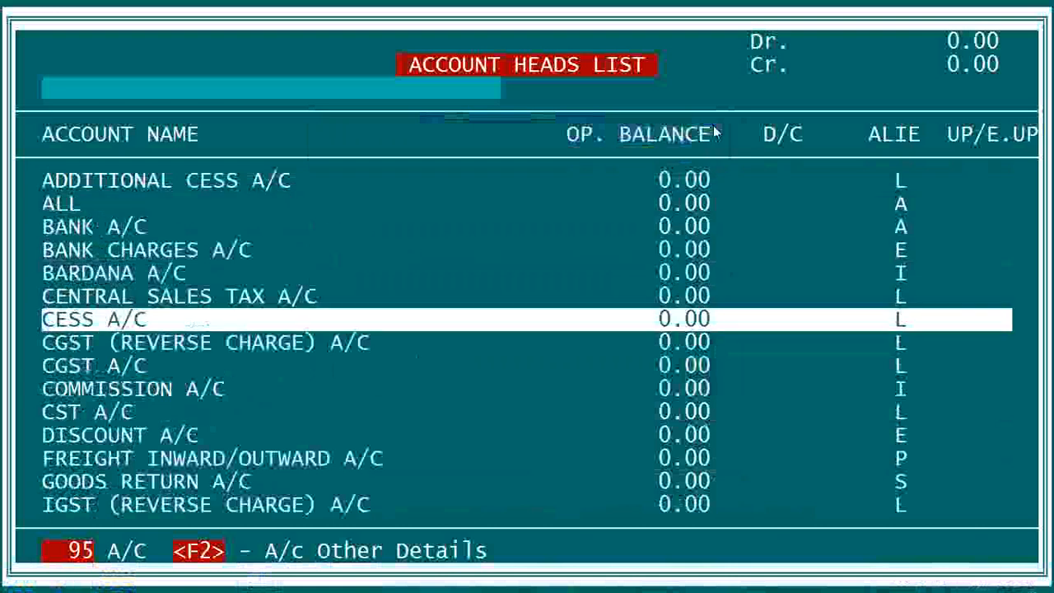
{"action": "key", "text": "Down"}
{"action": "key", "text": "Down"}
{"action": "key", "text": "Down"}
{"action": "key", "text": "Down"}
{"action": "key", "text": "Down"}
{"action": "key", "text": "Down"}
{"action": "key", "text": "Down"}
{"action": "key", "text": "Down"}
{"action": "key", "text": "Down"}
{"action": "key", "text": "Down"}
{"action": "key", "text": "Down"}
{"action": "key", "text": "Down"}
{"action": "key", "text": "Down"}
{"action": "key", "text": "Down"}
{"action": "key", "text": "Down"}
{"action": "key", "text": "Down"}
{"action": "key", "text": "Down"}
{"action": "key", "text": "Down"}
{"action": "key", "text": "Down"}
{"action": "key", "text": "Down"}
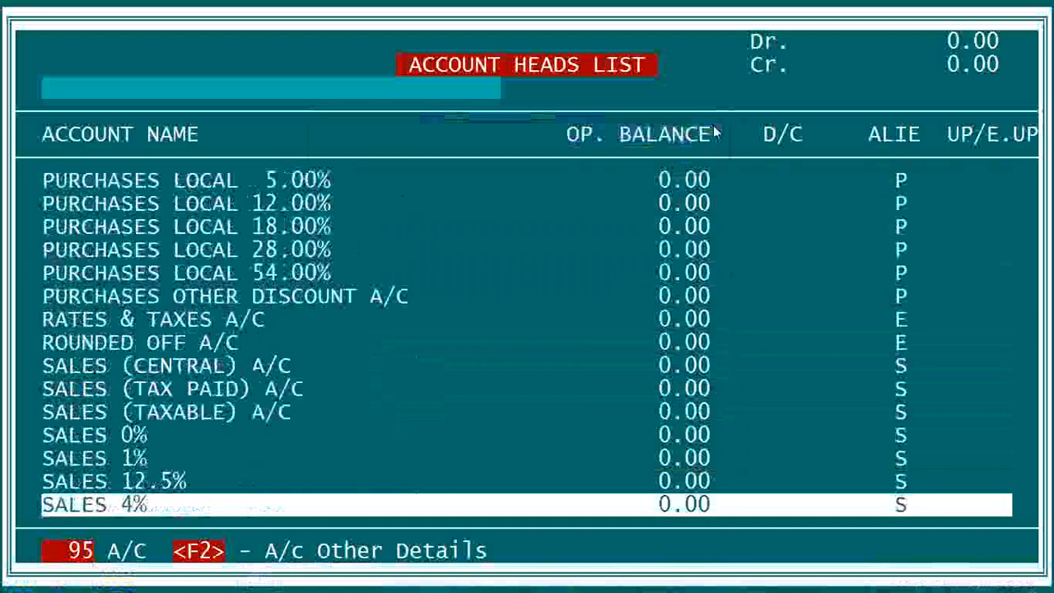
{"action": "key", "text": "Down"}
{"action": "key", "text": "Down"}
{"action": "key", "text": "Down"}
{"action": "key", "text": "Down"}
{"action": "key", "text": "Down"}
{"action": "key", "text": "Down"}
{"action": "key", "text": "Down"}
{"action": "key", "text": "Down"}
{"action": "key", "text": "Down"}
{"action": "key", "text": "Down"}
{"action": "key", "text": "Down"}
{"action": "key", "text": "Down"}
{"action": "key", "text": "Down"}
{"action": "key", "text": "Down"}
{"action": "key", "text": "Down"}
{"action": "key", "text": "Down"}
{"action": "key", "text": "Down"}
{"action": "key", "text": "Down"}
{"action": "key", "text": "Down"}
{"action": "key", "text": "Down"}
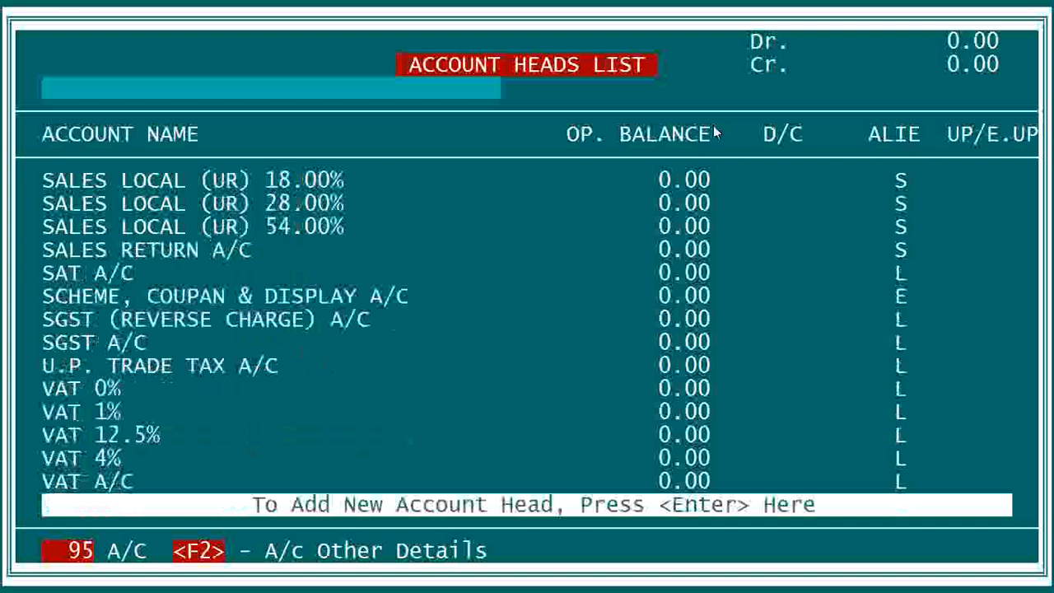
{"action": "key", "text": "Return"}
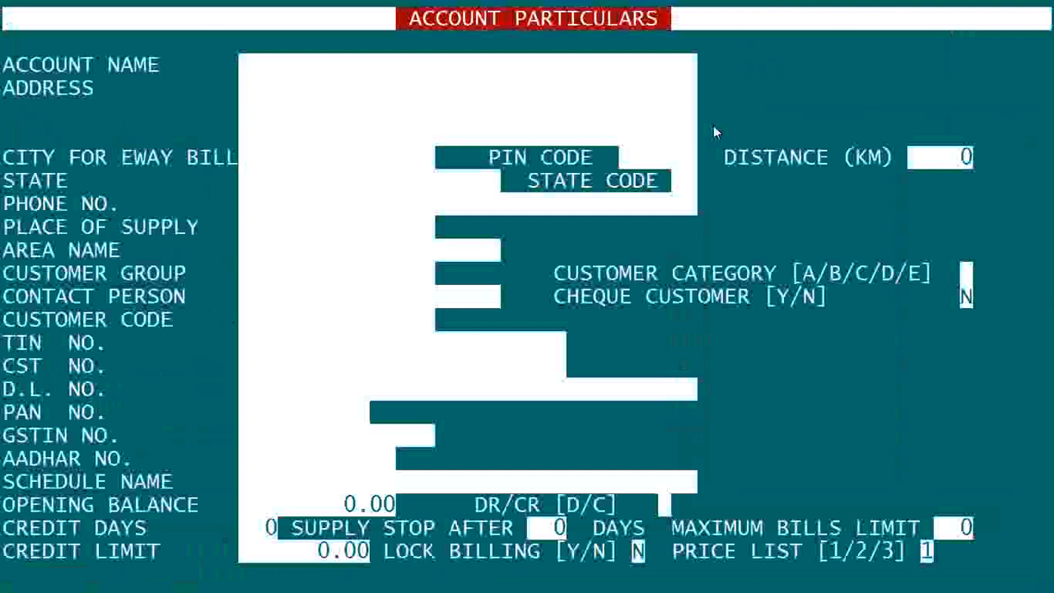
Step: Enter the customer store's account name and its two-line postal address
{"action": "left_click", "coordinate": [713, 127]}
{"action": "left_click", "coordinate": [715, 119]}
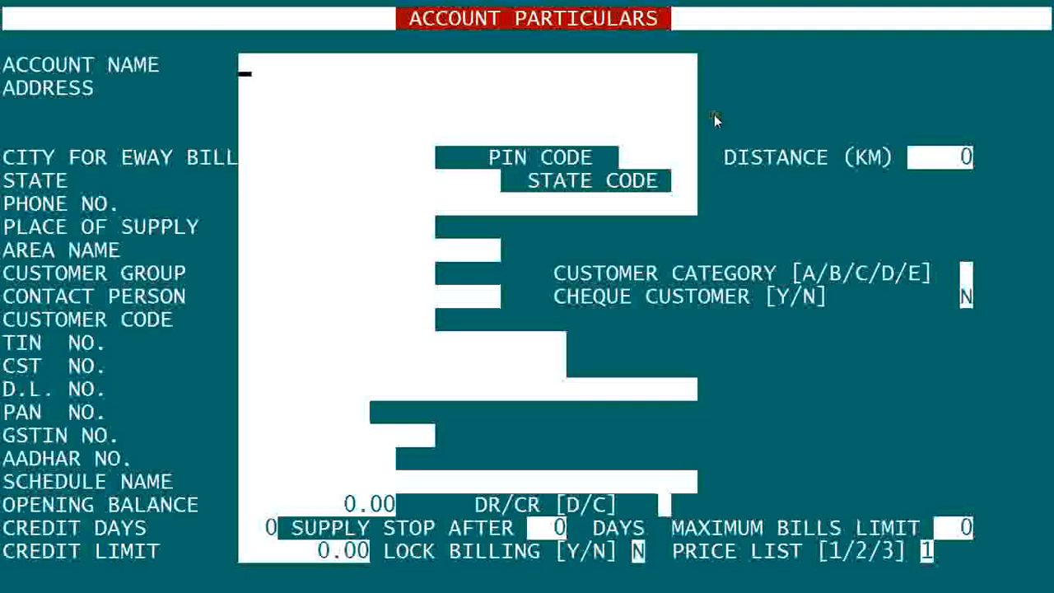
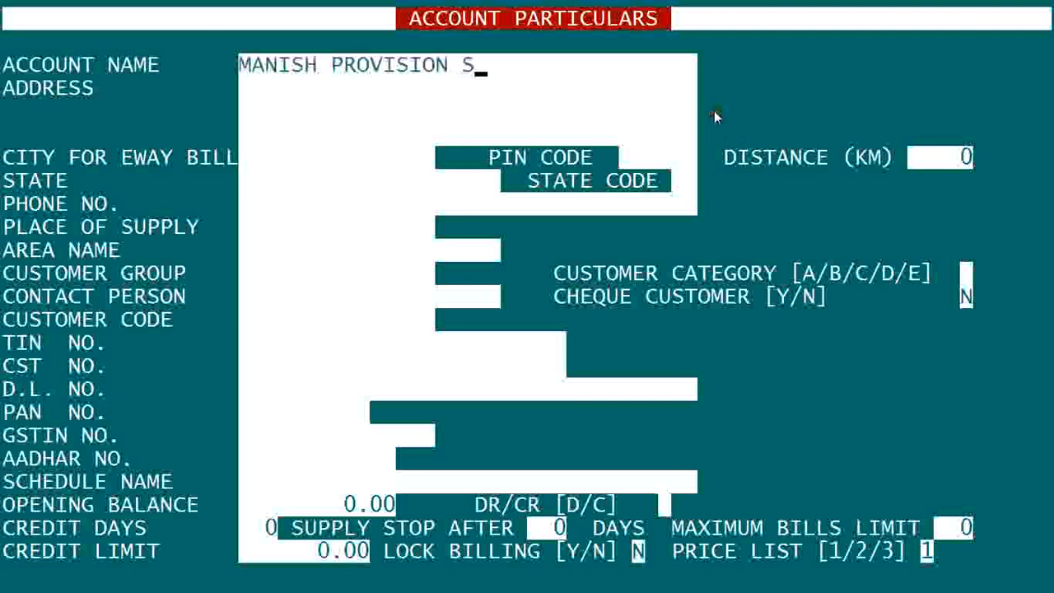
{"action": "key", "text": "Return"}
{"action": "key", "text": "Return"}
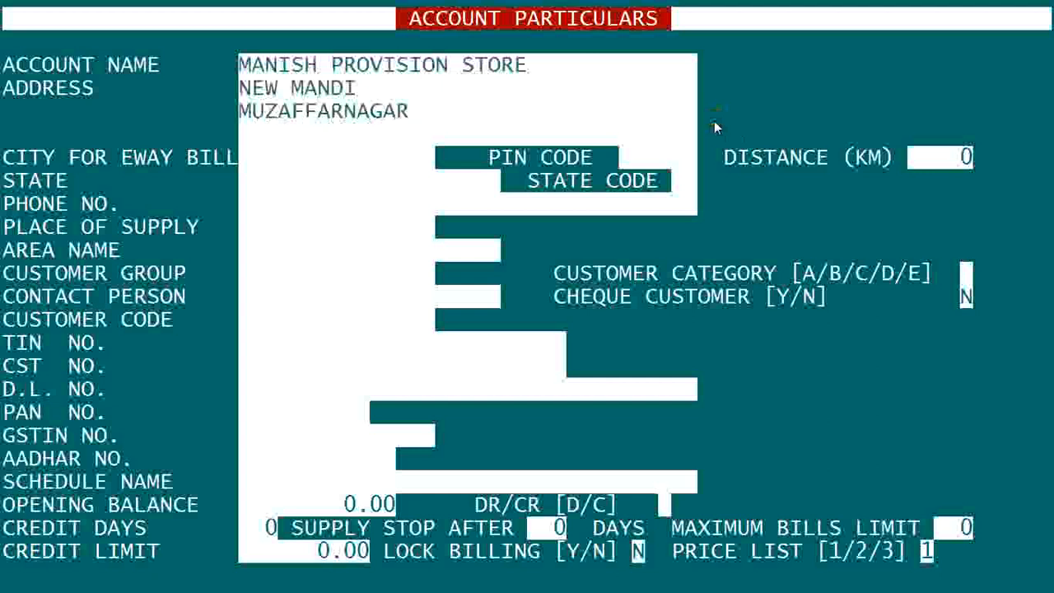
Step: Fill in e-way bill city MUZAFFARNAGAR and the store's PIN code
{"action": "key", "text": "Return"}
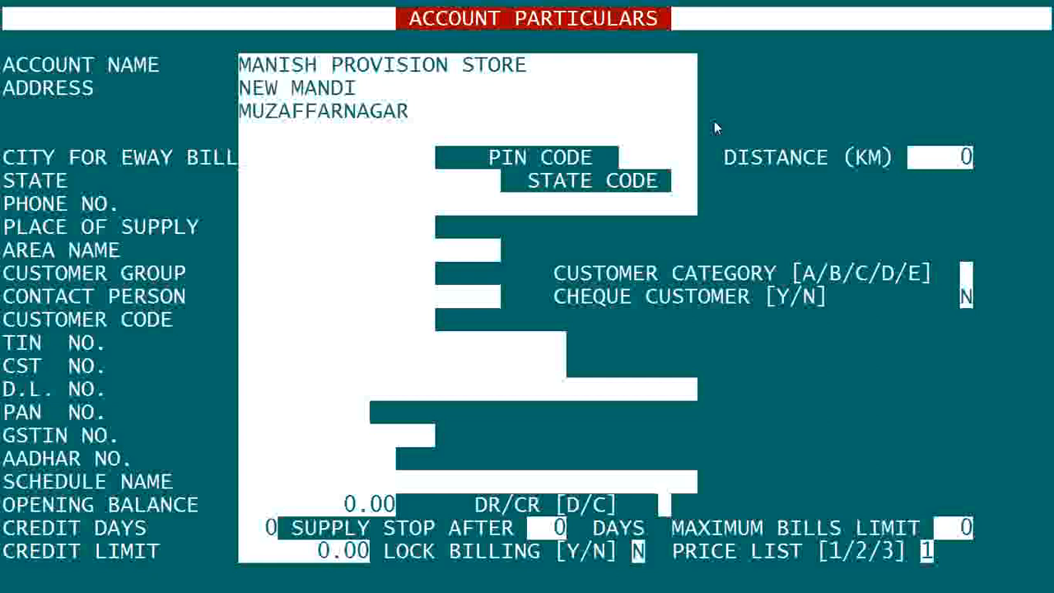
{"action": "type", "text": "MUZAFFARNAGAR"}
{"action": "key", "text": "Return"}
{"action": "type", "text": "2511"}
{"action": "key", "text": "BackSpace"}
{"action": "type", "text": "001"}
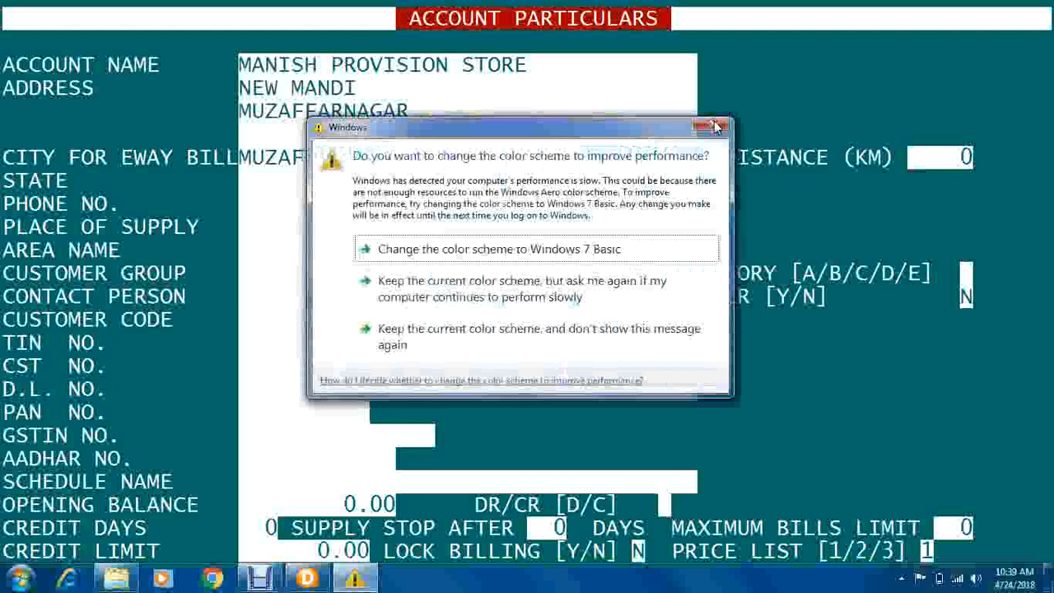
Step: Set the account's state to Uttar Pradesh, state code 09, from State Help
{"action": "left_click", "coordinate": [714, 126]}
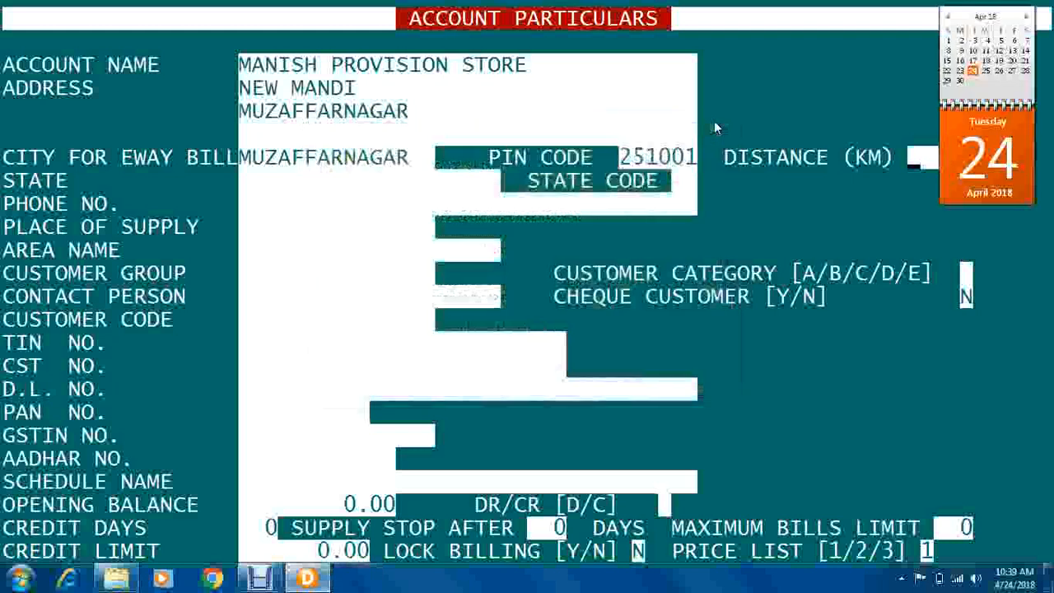
{"action": "key", "text": "Return"}
{"action": "key", "text": "Return"}
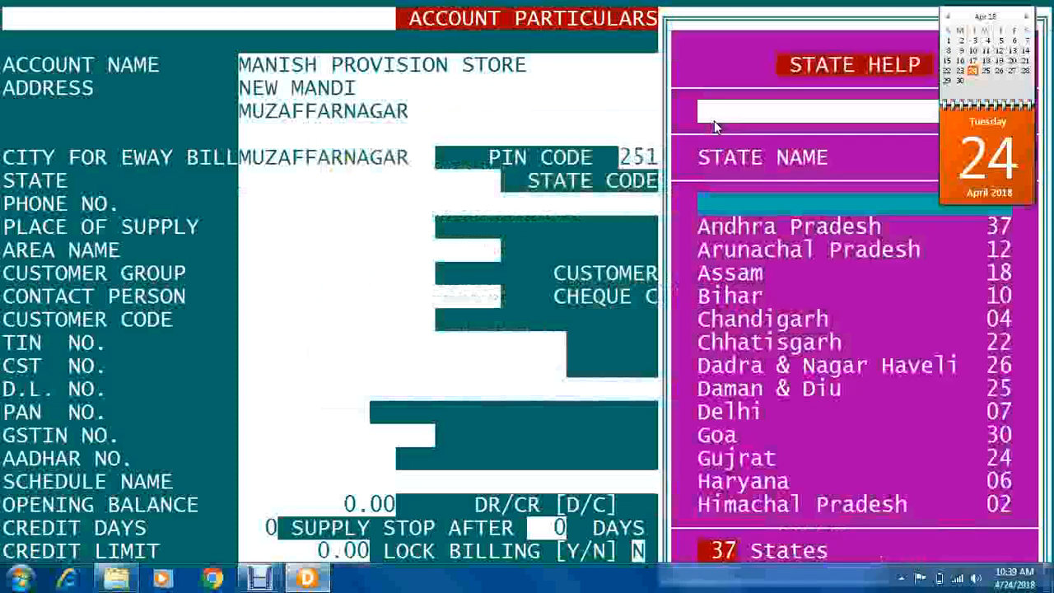
{"action": "type", "text": "U"}
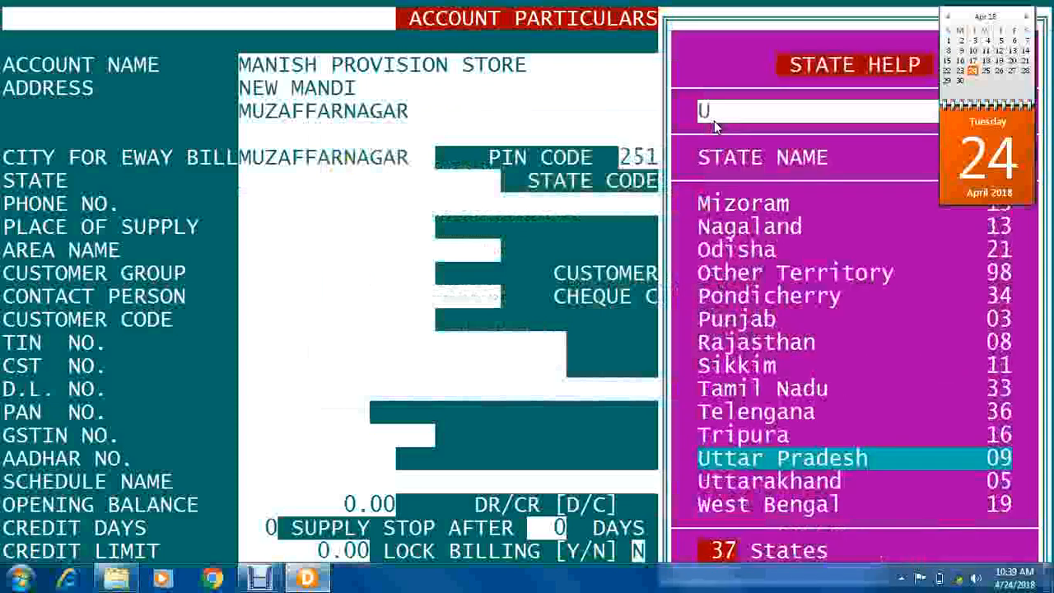
{"action": "key", "text": "Return"}
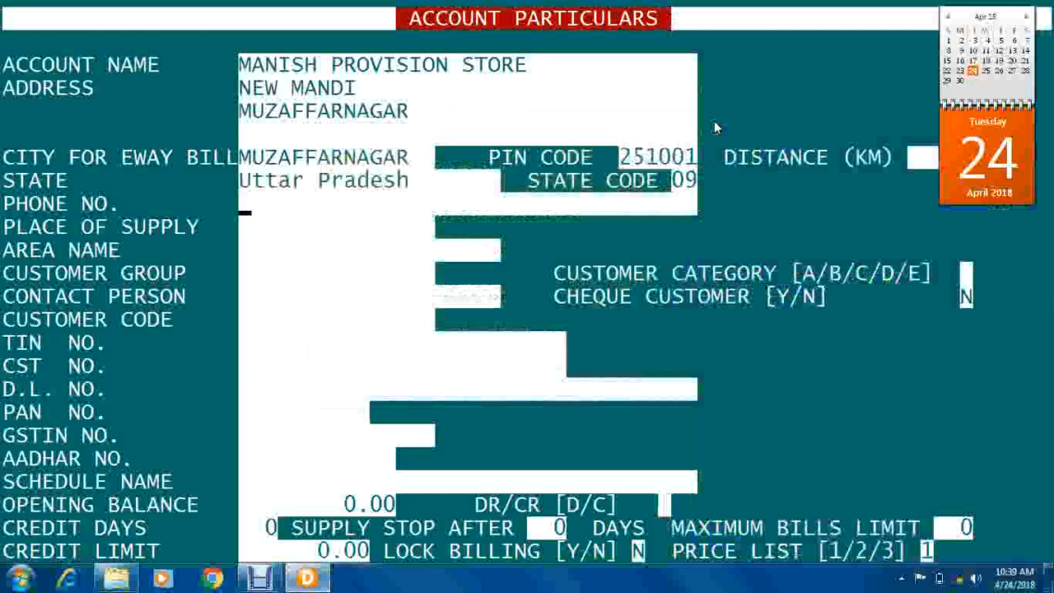
Step: Skip the phone number and enter Uttar Pradesh as the place of supply
{"action": "key", "text": "Return"}
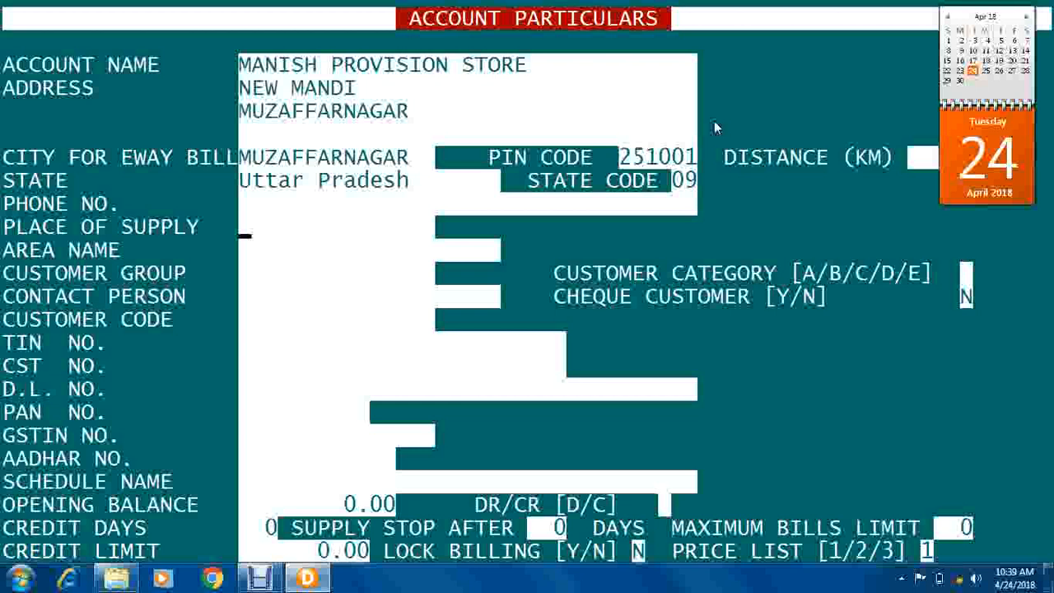
{"action": "type", "text": "u"}
{"action": "key", "text": "BackSpace"}
{"action": "type", "text": "Ur"}
{"action": "type", "text": "tar "}
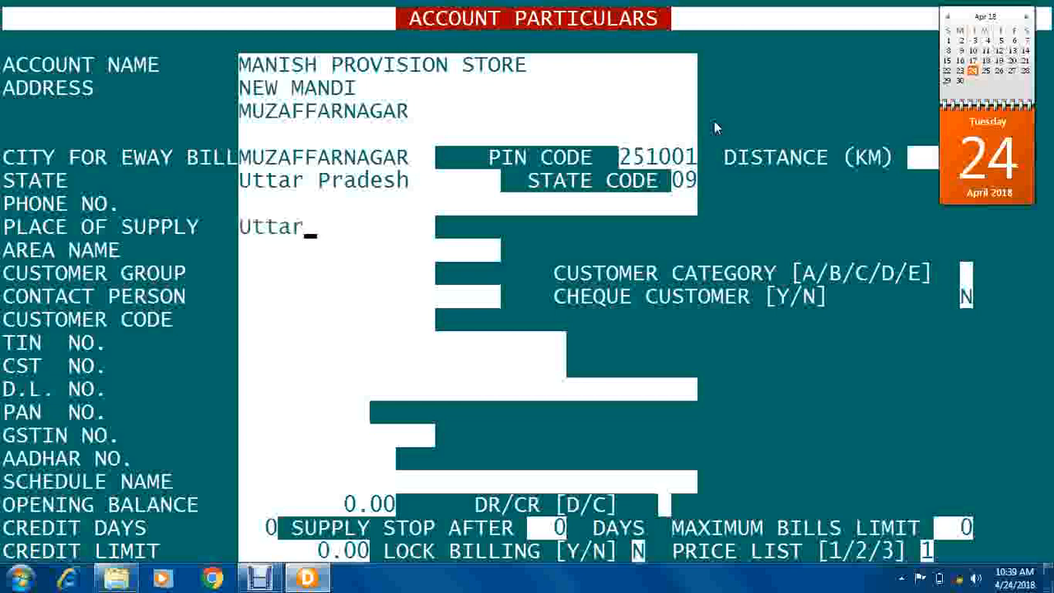
{"action": "type", "text": "\\p"}
{"action": "key", "text": "BackSpace"}
{"action": "key", "text": "BackSpace"}
{"action": "key", "text": "BackSpace"}
{"action": "type", "text": "Pradesh"}
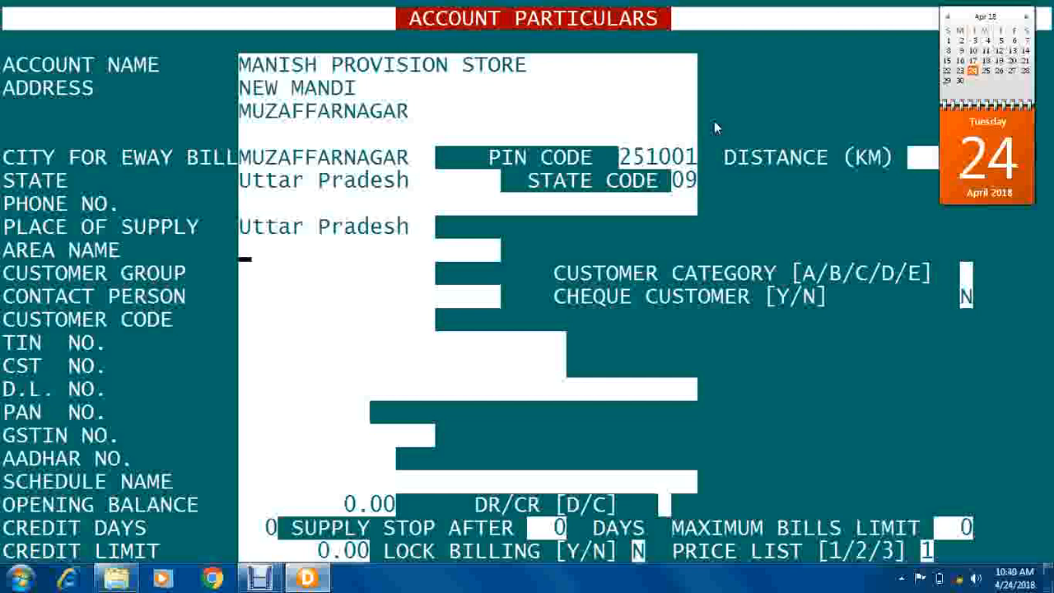
Step: Enter NEW MANDI as the area name and add it as a new area
{"action": "left_click", "coordinate": [714, 126]}
{"action": "type", "text": "NEW MANDI"}
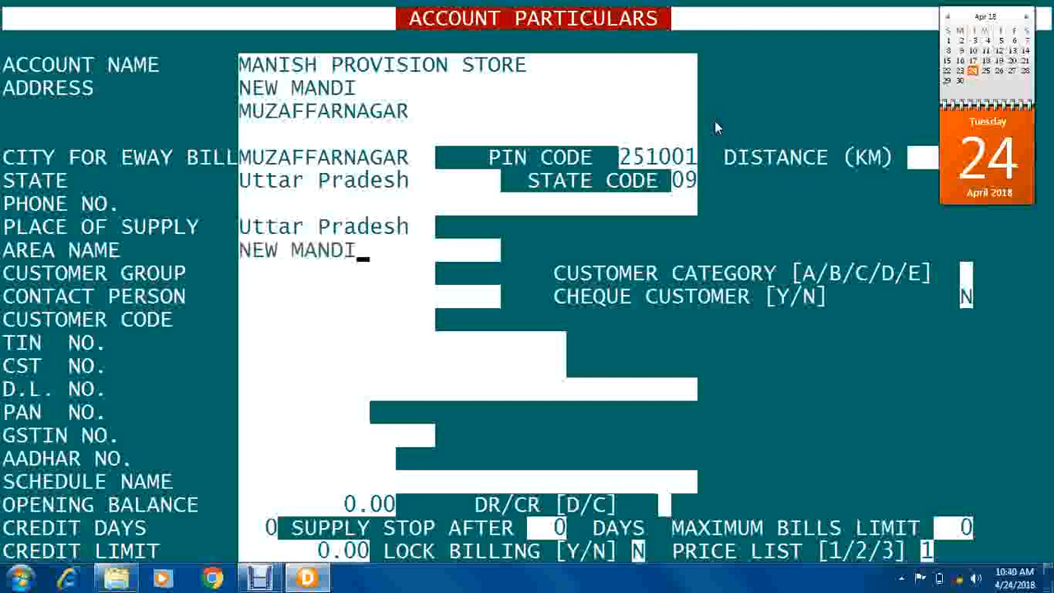
{"action": "key", "text": "Return"}
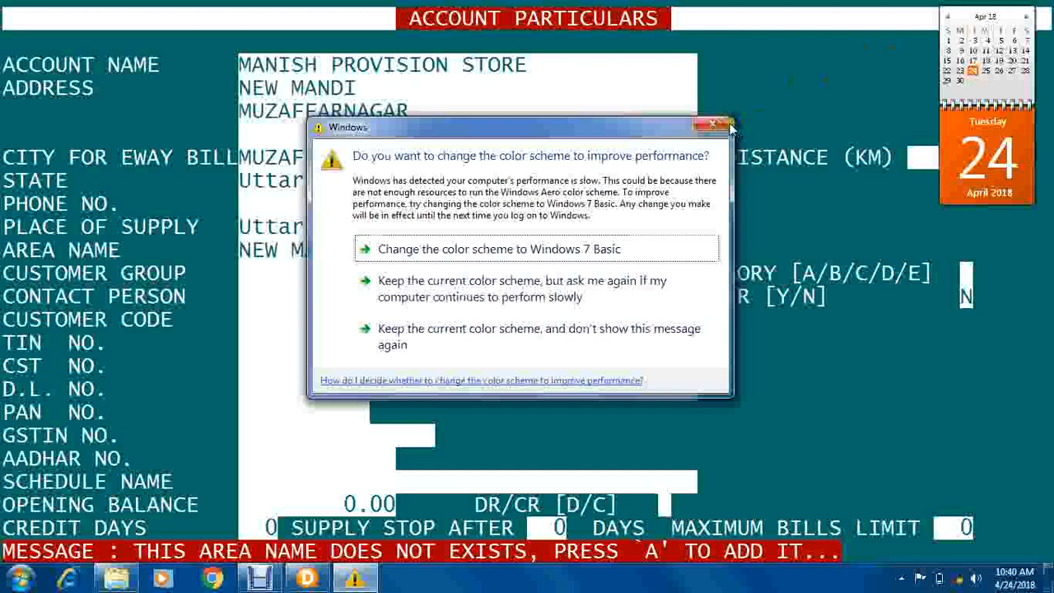
{"action": "left_click", "coordinate": [713, 125]}
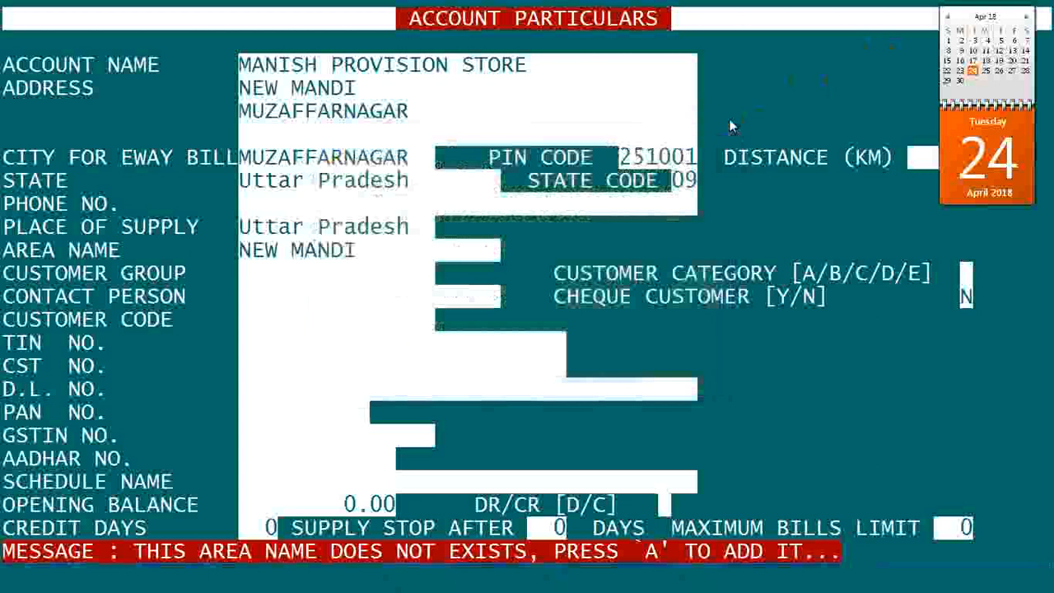
{"action": "key", "text": "a"}
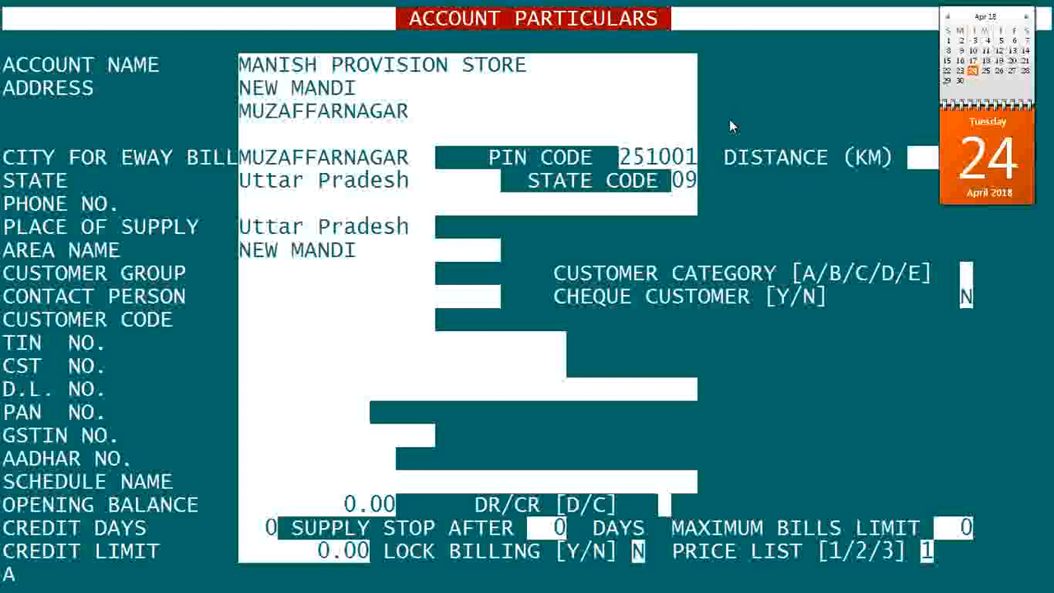
{"action": "key", "text": "Return"}
Step: Fill in the customer's contact person name, correcting typos, and move on to the next fields
{"action": "type", "text": "N"}
{"action": "key", "text": "BackSpace"}
{"action": "type", "text": "NM"}
{"action": "key", "text": "BackSpace"}
{"action": "key", "text": "BackSpace"}
{"action": "type", "text": "JAY"}
{"action": "key", "text": "BackSpace"}
{"action": "key", "text": "BackSpace"}
{"action": "key", "text": "BackSpace"}
{"action": "key", "text": "BackSpace"}
{"action": "type", "text": "AJAY"}
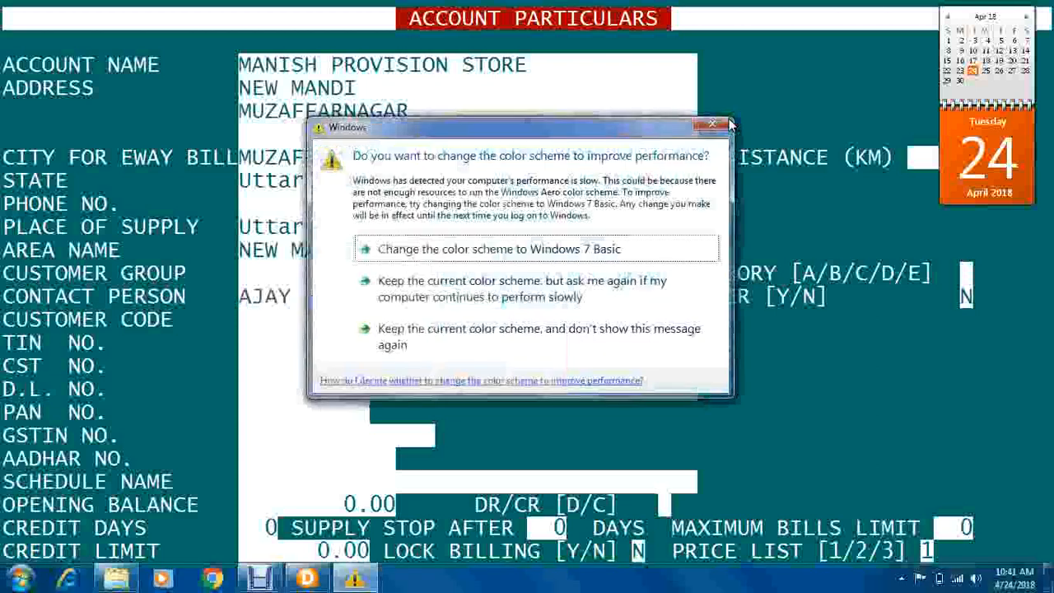
{"action": "left_click", "coordinate": [715, 125]}
{"action": "key", "text": "Return"}
{"action": "key", "text": "Return"}
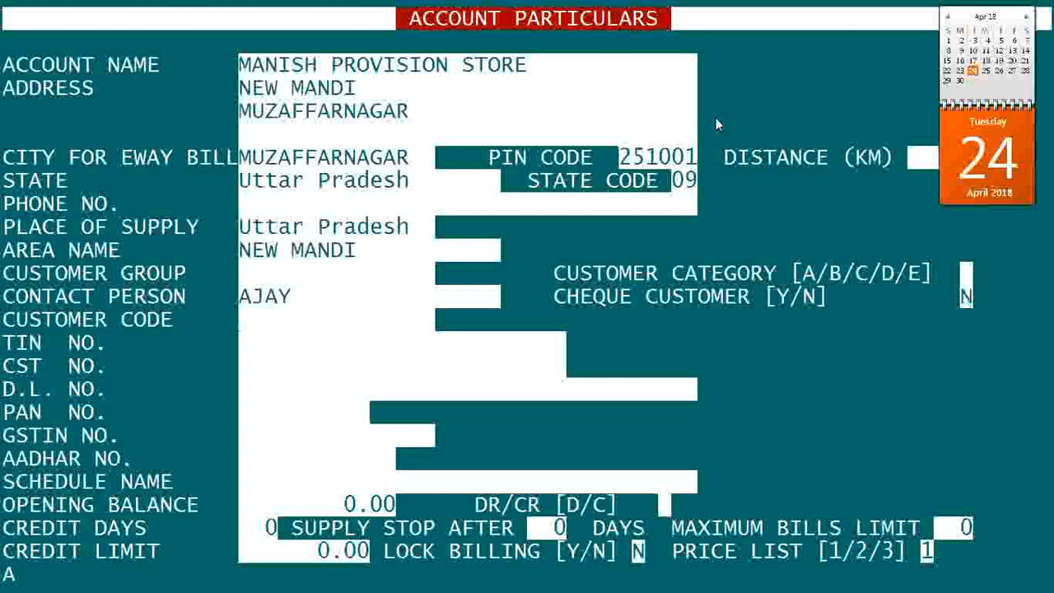
{"action": "key", "text": "Return"}
{"action": "key", "text": "Return"}
{"action": "key", "text": "Return"}
{"action": "key", "text": "Return"}
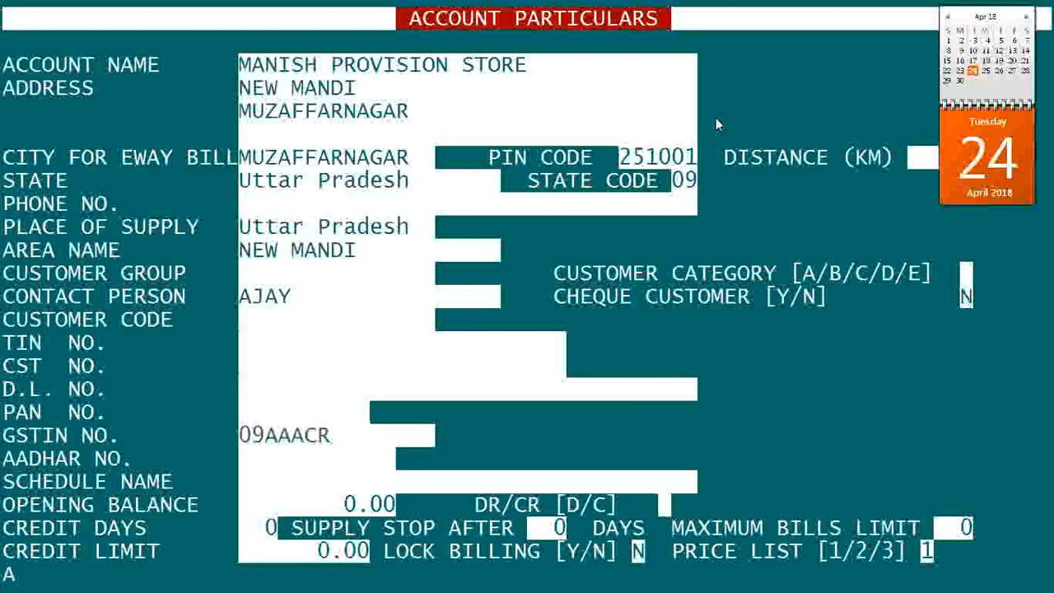
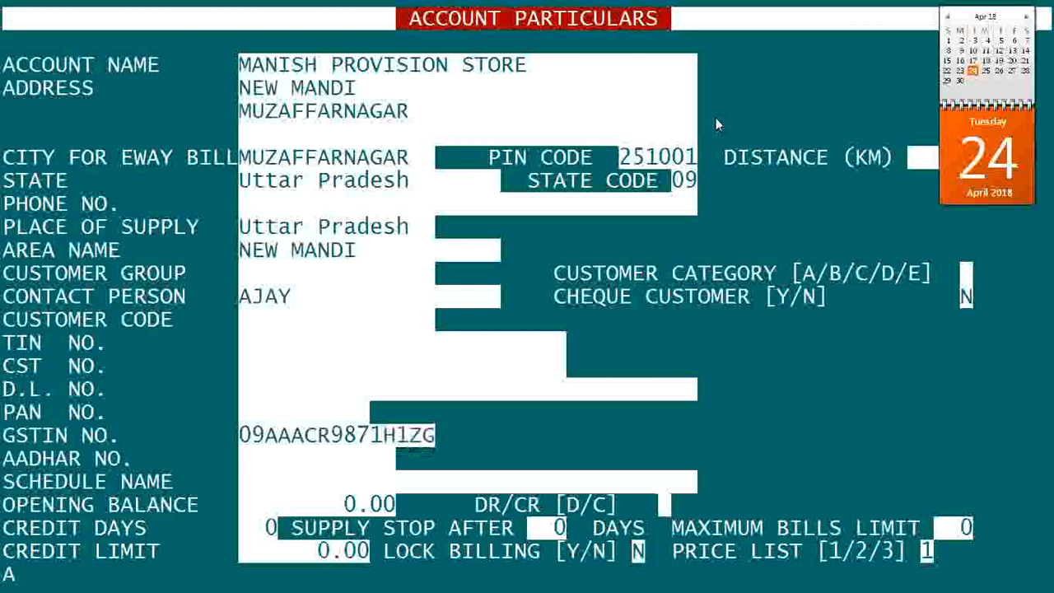
Step: Enter and correct the customer's GSTIN, then skip Aadhar No. to the schedule list
{"action": "key", "text": "Return"}
{"action": "key", "text": "Return"}
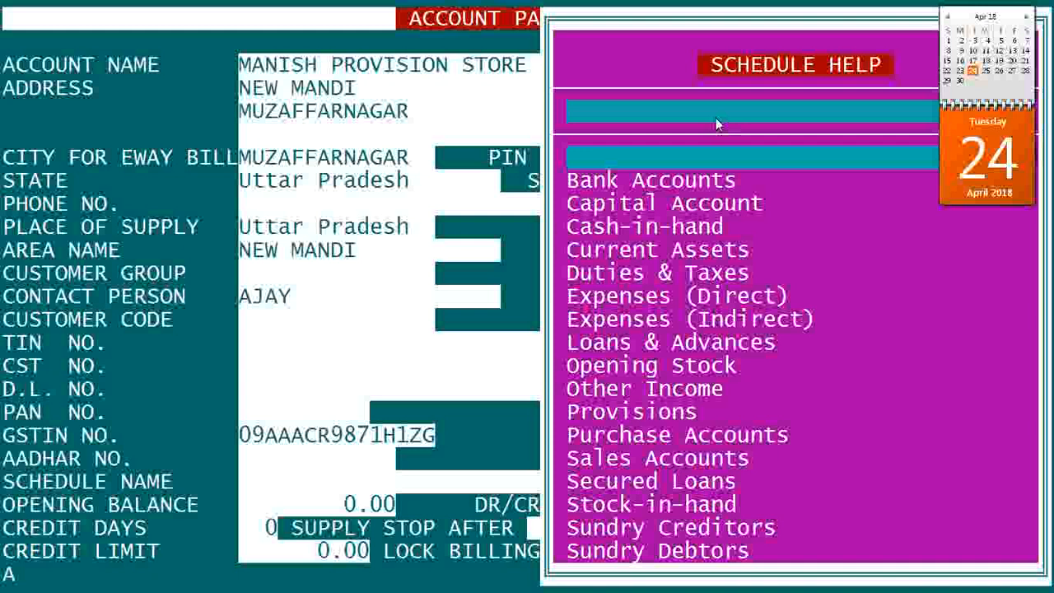
Step: Choose Sundry Debtors as the schedule name and dismiss the colour-scheme popup
{"action": "key", "text": "Down"}
{"action": "key", "text": "Down"}
{"action": "key", "text": "Down"}
{"action": "key", "text": "Down"}
{"action": "key", "text": "Down"}
{"action": "key", "text": "Down"}
{"action": "key", "text": "Down"}
{"action": "key", "text": "Down"}
{"action": "key", "text": "Down"}
{"action": "key", "text": "Down"}
{"action": "key", "text": "Down"}
{"action": "key", "text": "Down"}
{"action": "key", "text": "Down"}
{"action": "key", "text": "Down"}
{"action": "key", "text": "Down"}
{"action": "key", "text": "Down"}
{"action": "key", "text": "Down"}
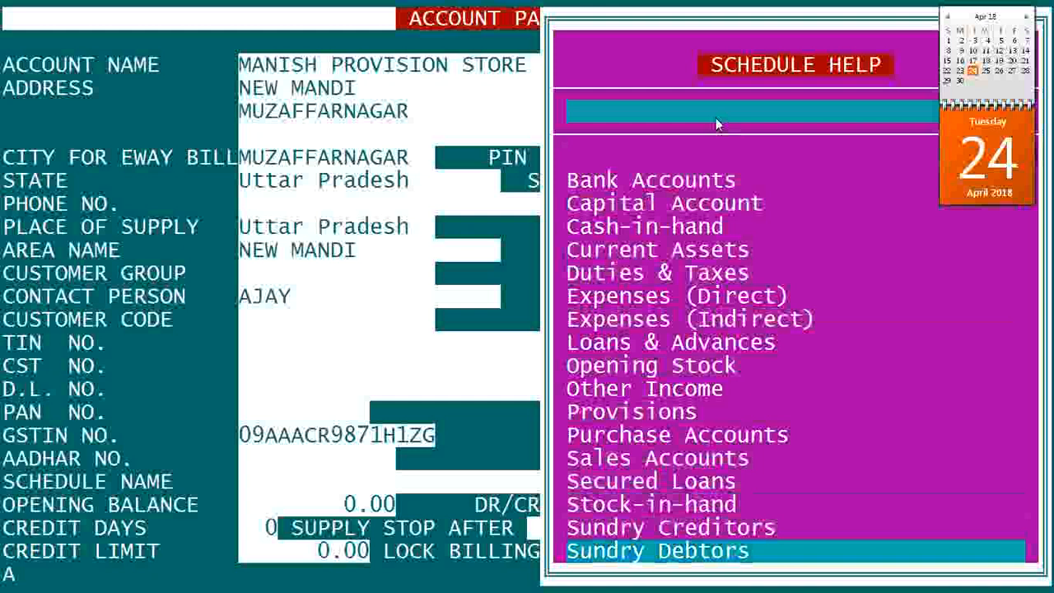
{"action": "key", "text": "Up"}
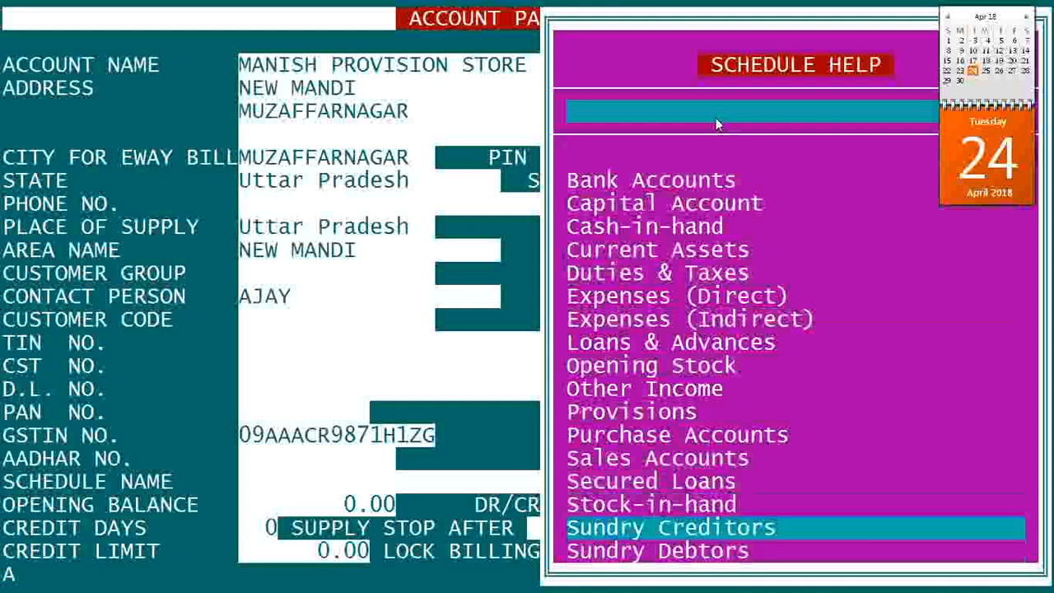
{"action": "key", "text": "Down"}
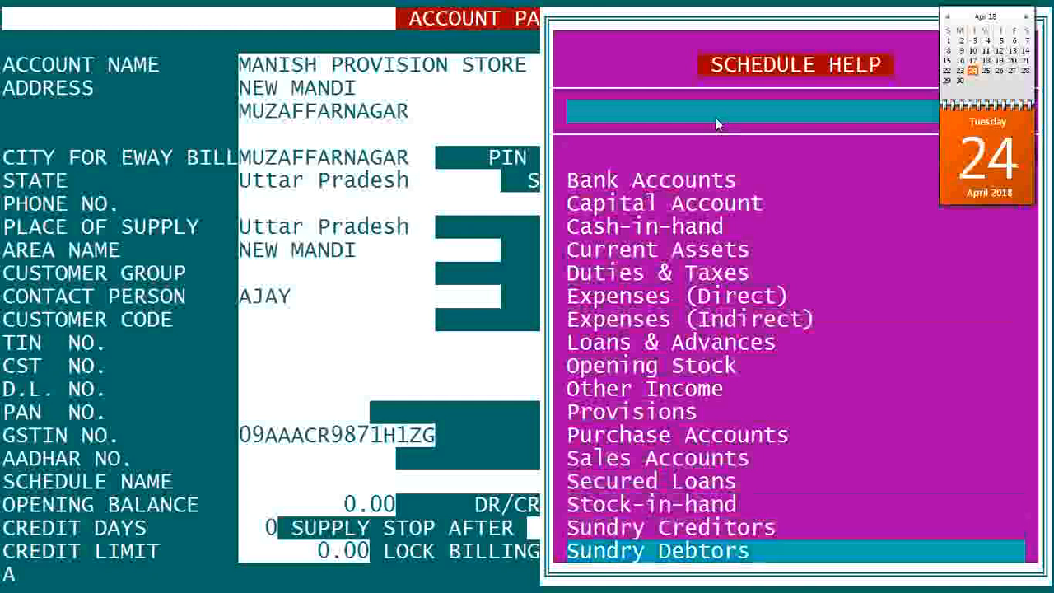
{"action": "key", "text": "Return"}
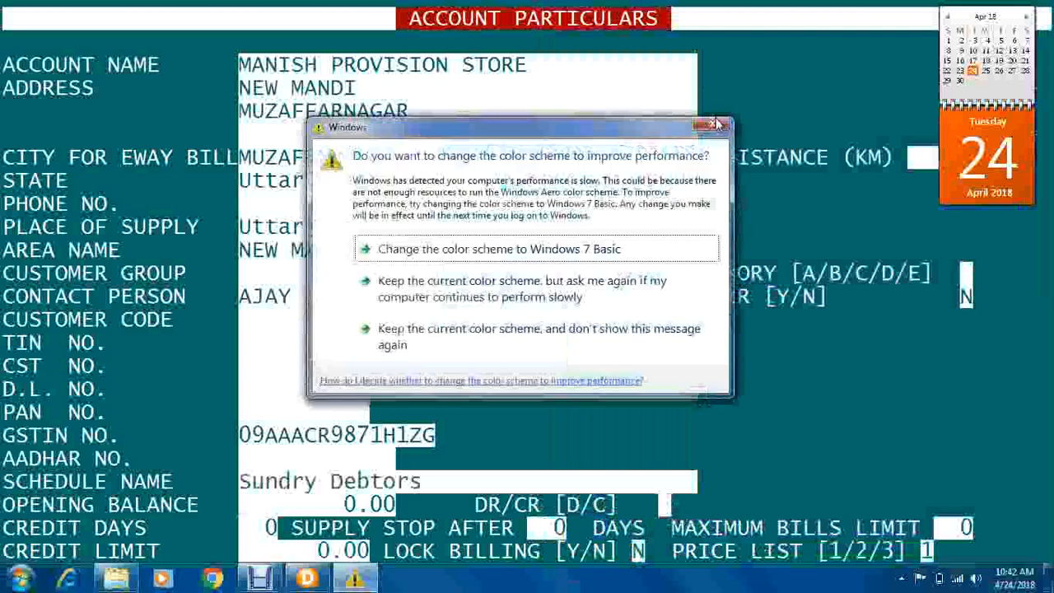
{"action": "left_click", "coordinate": [716, 123]}
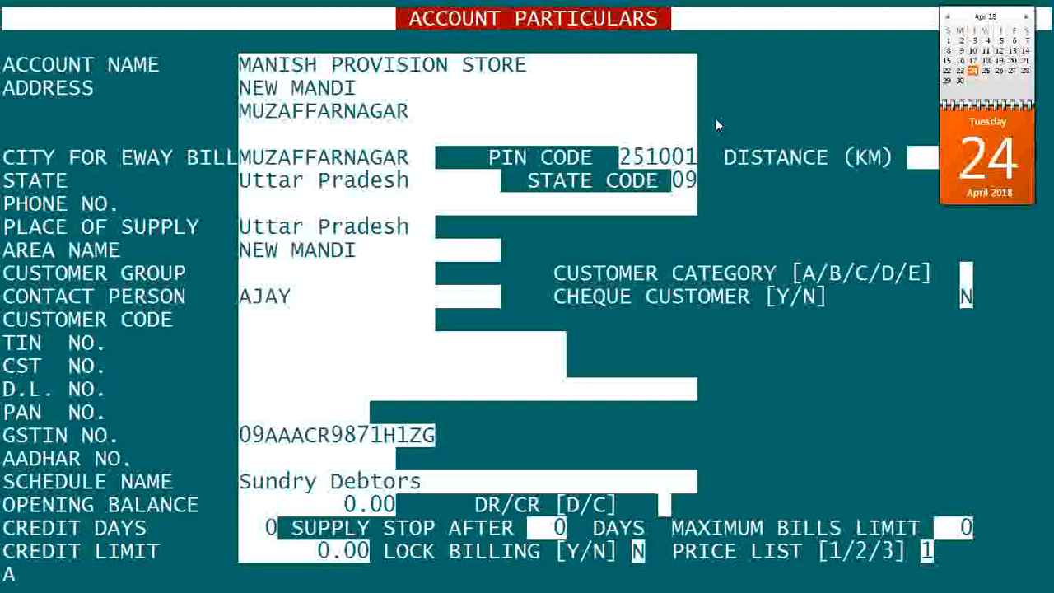
Step: Set credit days 7, supply stop after 10 days, maximum bills limit 3, and save the account
{"action": "type", "text": "7"}
{"action": "key", "text": "Return"}
{"action": "type", "text": "10"}
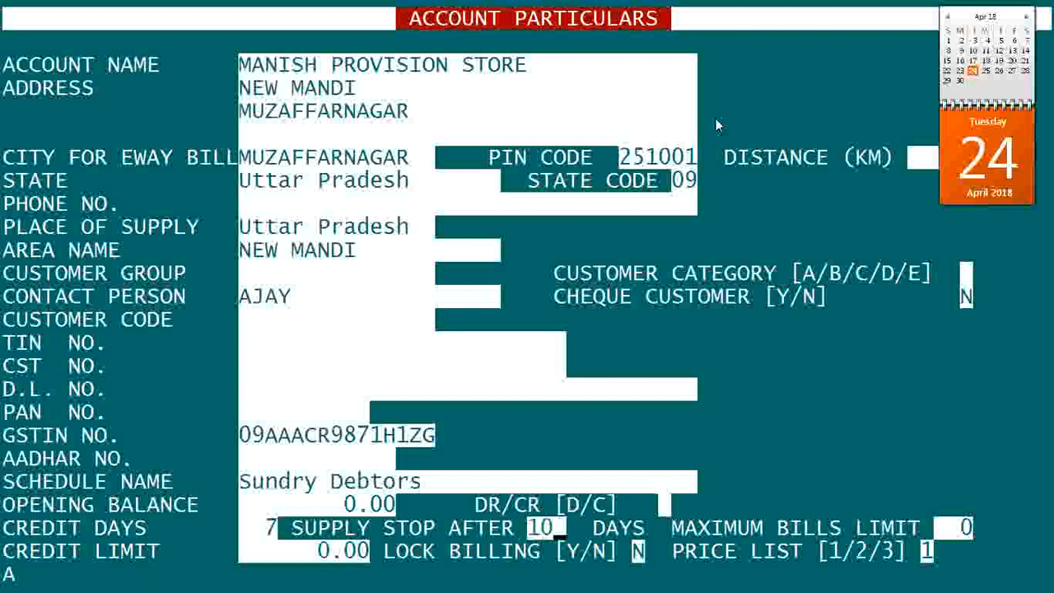
{"action": "key", "text": "Return"}
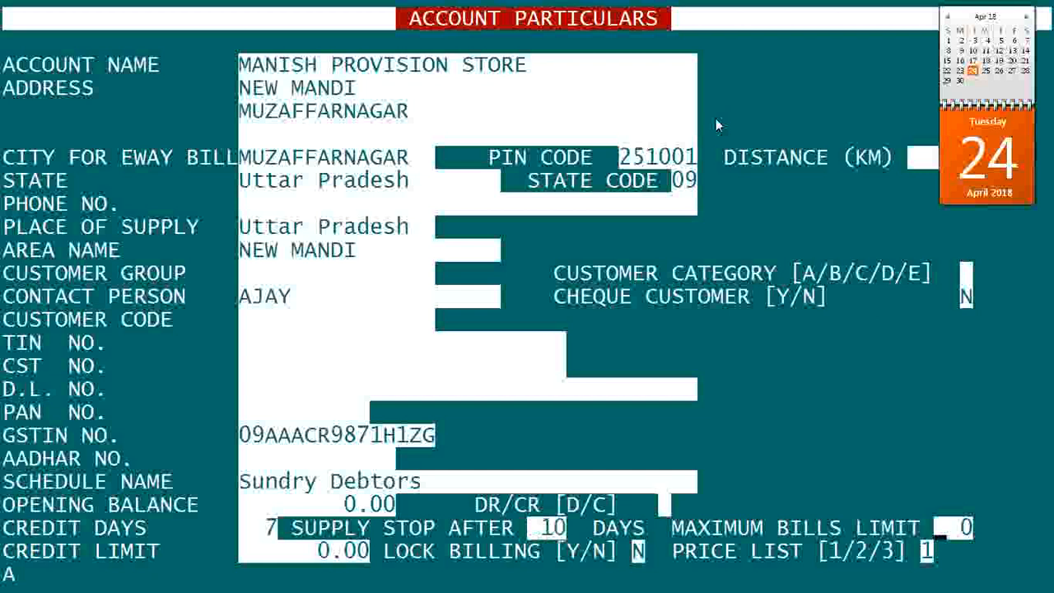
{"action": "type", "text": "3"}
{"action": "key", "text": "Return"}
{"action": "key", "text": "Return"}
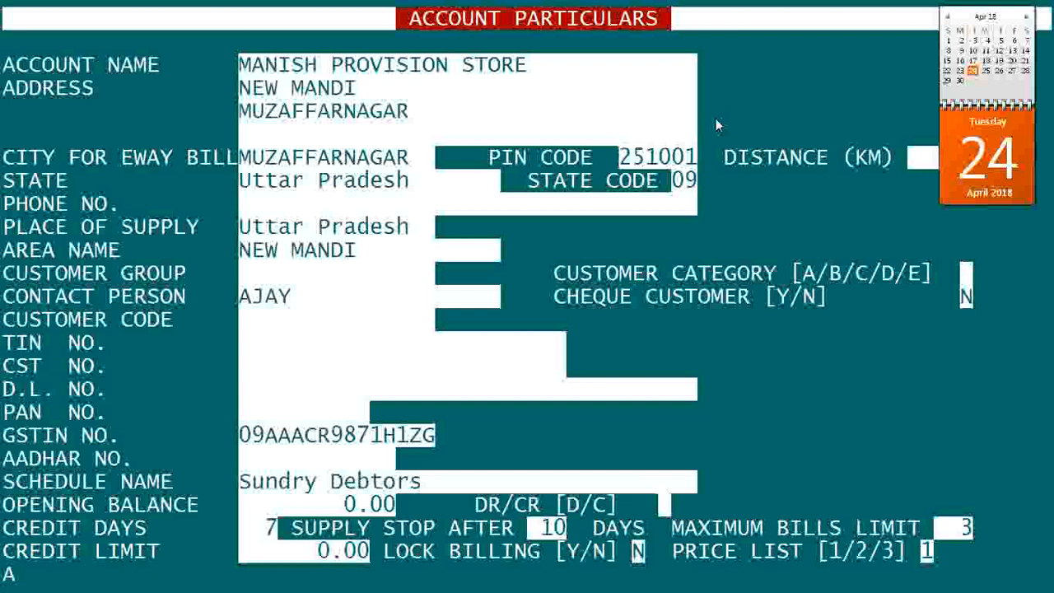
{"action": "key", "text": "Return"}
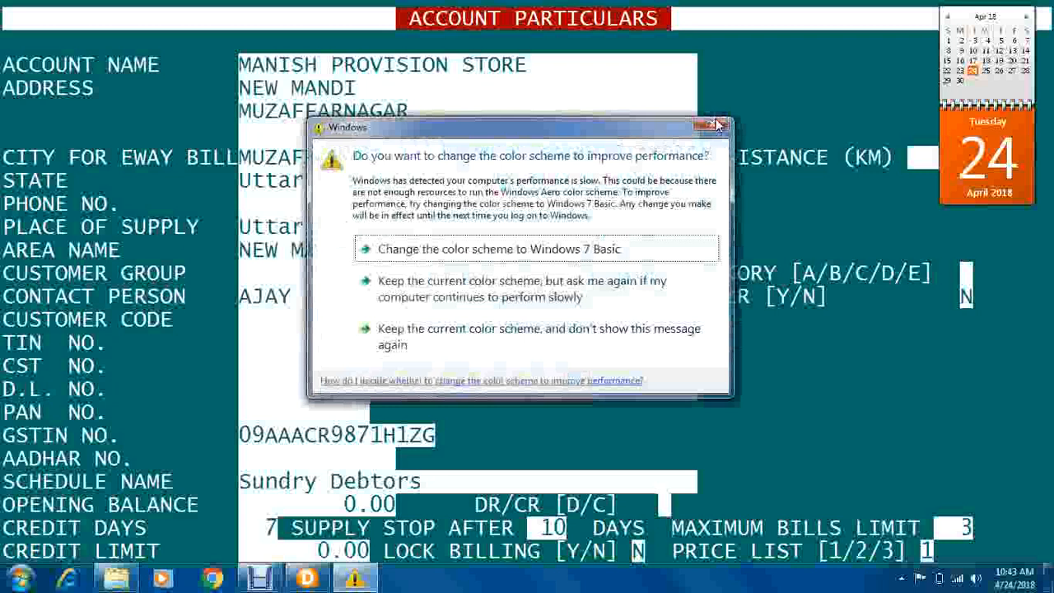
{"action": "left_click", "coordinate": [715, 125]}
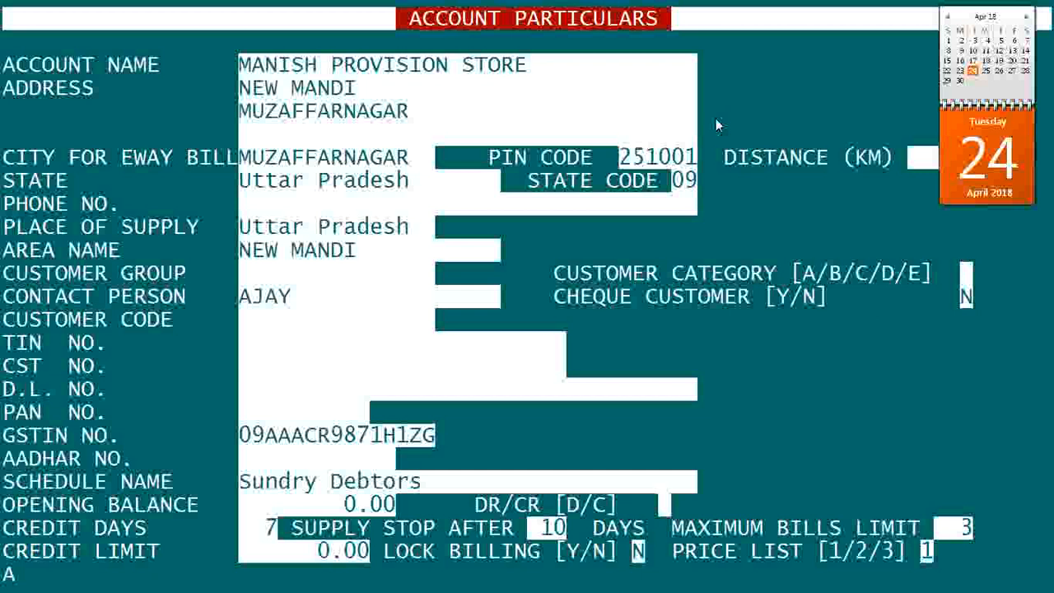
{"action": "key", "text": "Return"}
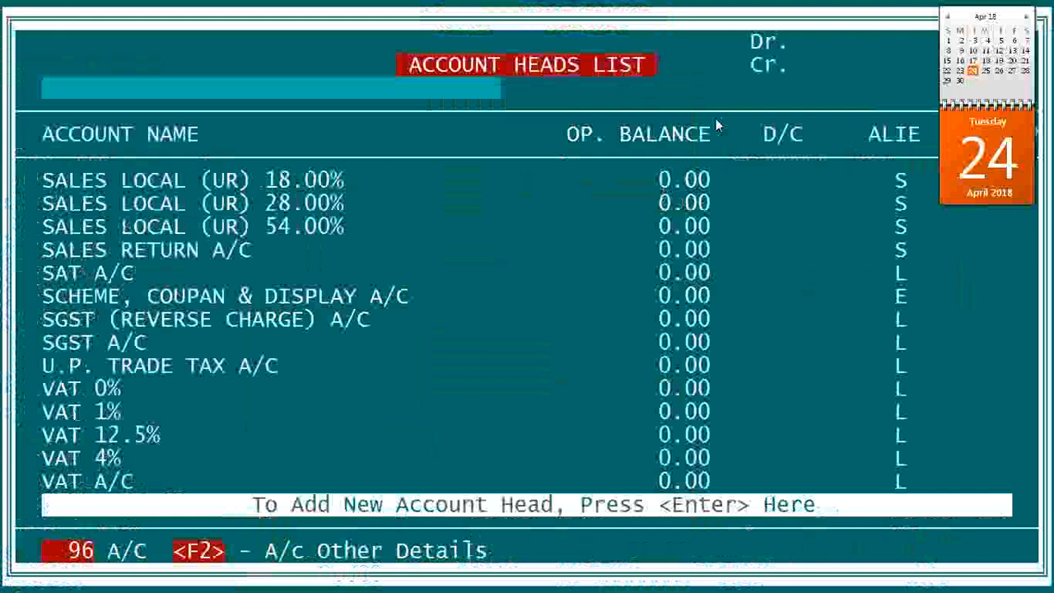
Step: Find MANISH PROVISION STORE in the account list and review its details
{"action": "type", "text": "M"}
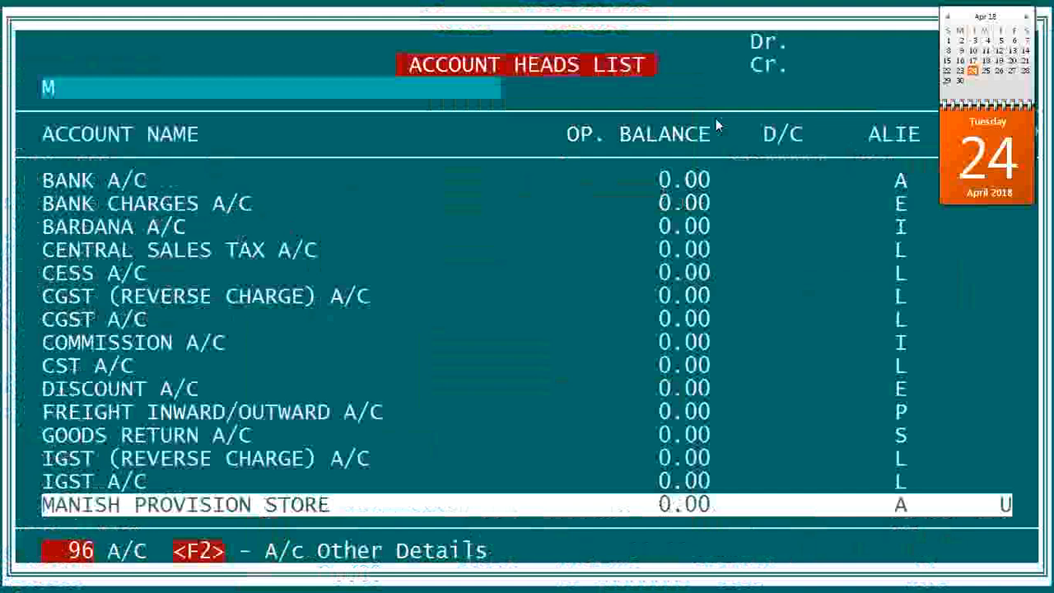
{"action": "key", "text": "Return"}
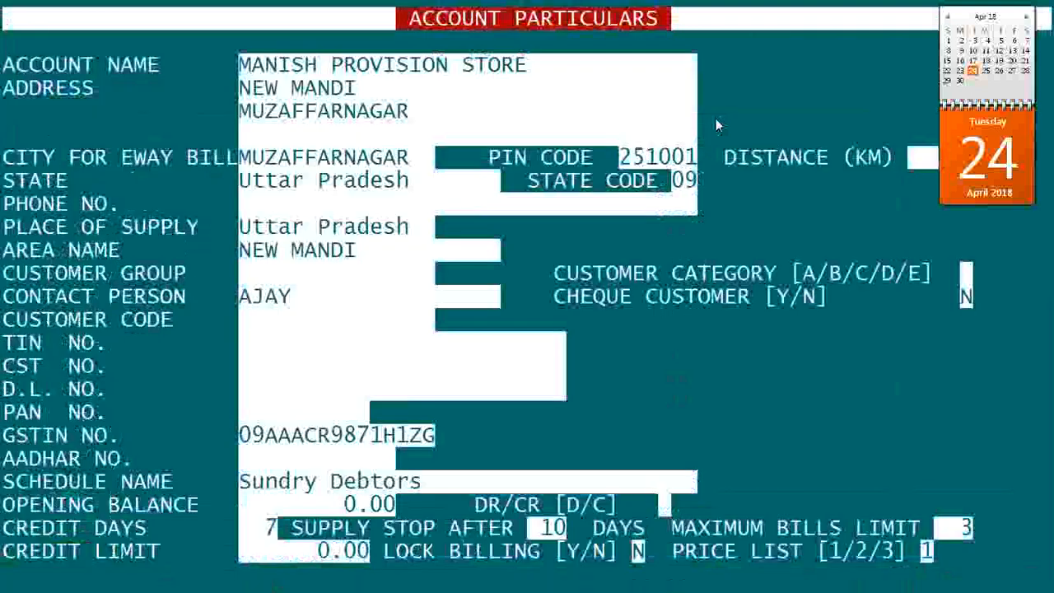
{"action": "key", "text": "Return"}
{"action": "key", "text": "Return"}
{"action": "key", "text": "Return"}
{"action": "key", "text": "Return"}
{"action": "key", "text": "Return"}
{"action": "key", "text": "Return"}
{"action": "key", "text": "Return"}
{"action": "key", "text": "Return"}
{"action": "key", "text": "Return"}
{"action": "key", "text": "Return"}
{"action": "key", "text": "Return"}
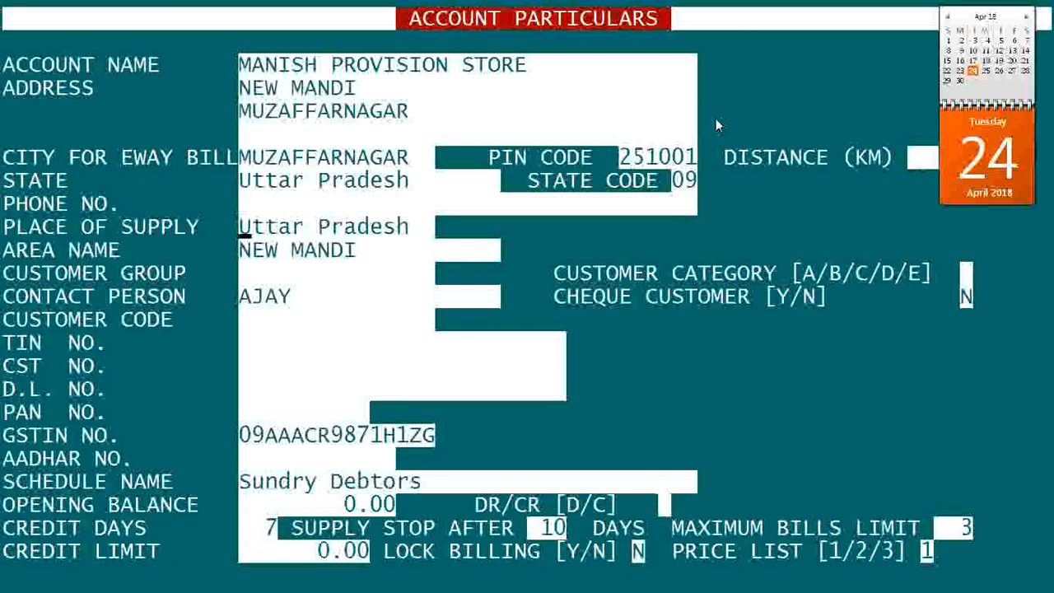
{"action": "key", "text": "Return"}
{"action": "key", "text": "Return"}
{"action": "key", "text": "Return"}
{"action": "key", "text": "Return"}
{"action": "key", "text": "Return"}
{"action": "key", "text": "Return"}
{"action": "key", "text": "Return"}
{"action": "key", "text": "Return"}
{"action": "key", "text": "Return"}
{"action": "key", "text": "Return"}
{"action": "key", "text": "Return"}
{"action": "key", "text": "Return"}
{"action": "key", "text": "Return"}
{"action": "key", "text": "Return"}
{"action": "key", "text": "Return"}
{"action": "key", "text": "Return"}
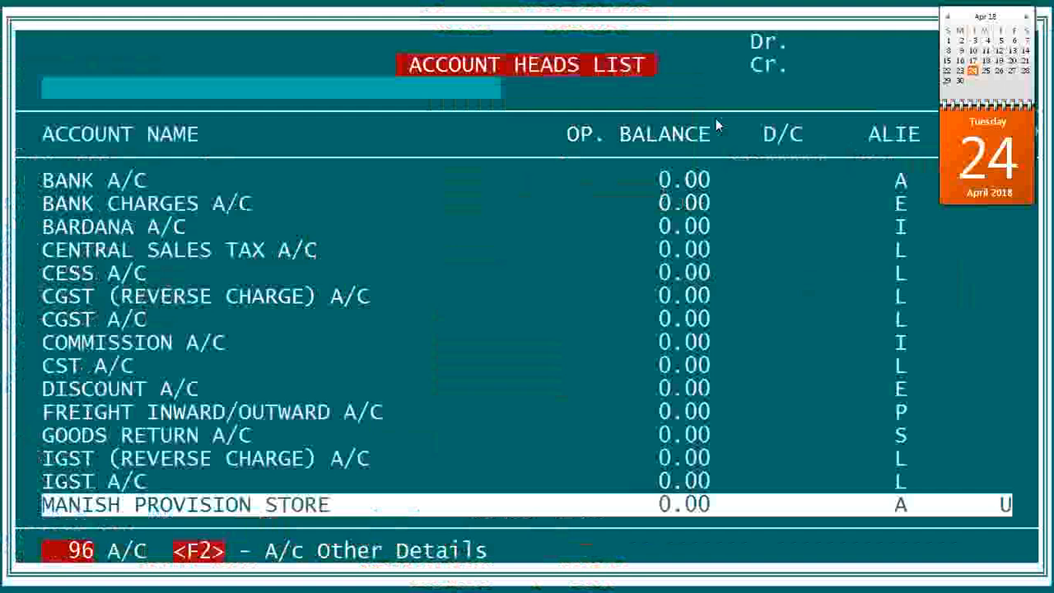
Step: Trigger Delete on MANISH PROVISION STORE and answer the Are You Sure confirmation
{"action": "key", "text": "Down"}
{"action": "key", "text": "Down"}
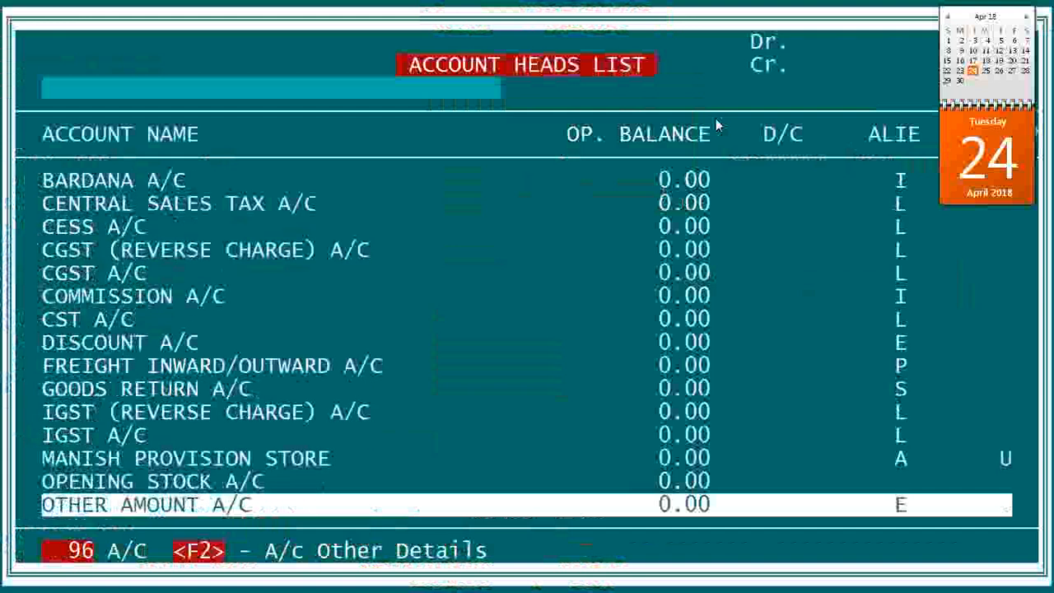
{"action": "key", "text": "Up"}
{"action": "key", "text": "Up"}
{"action": "key", "text": "Delete"}
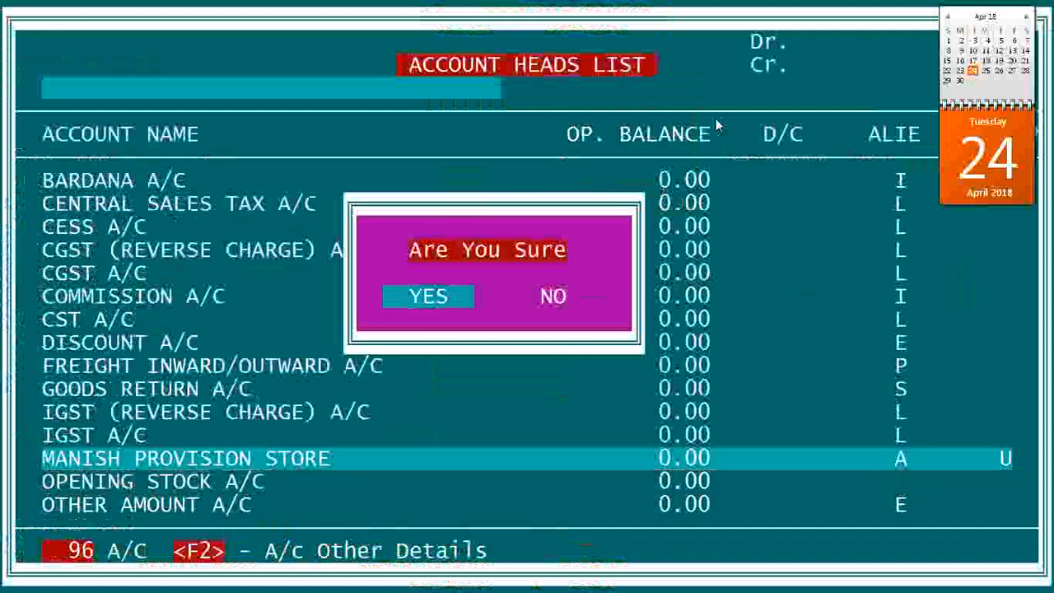
{"action": "key", "text": "Return"}
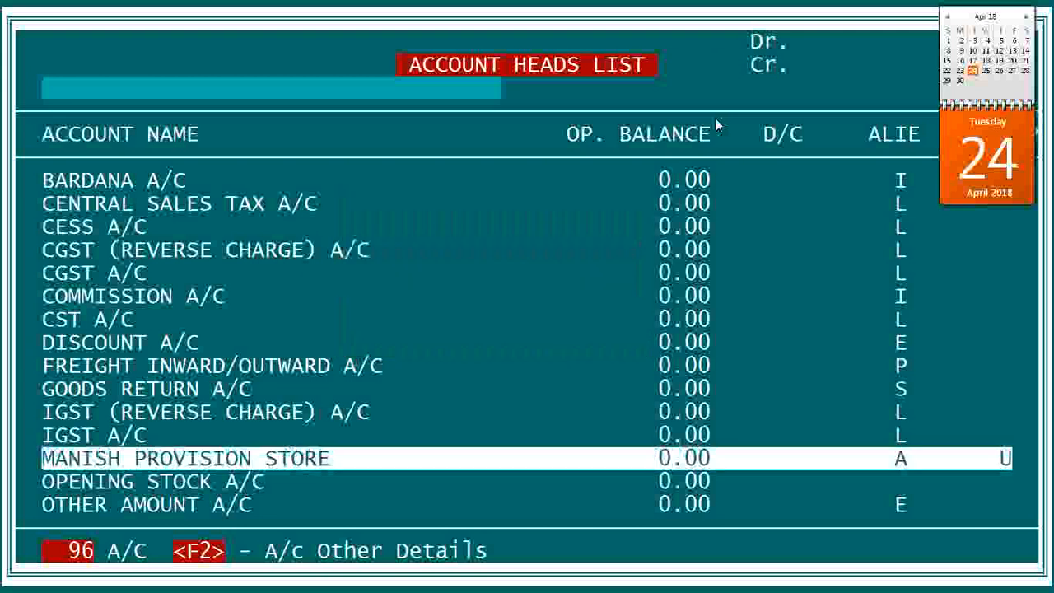
Step: Go to the end of the account list and start a new blank account head
{"action": "key", "text": "Down"}
{"action": "key", "text": "Down"}
{"action": "key", "text": "Down"}
{"action": "key", "text": "Down"}
{"action": "key", "text": "Down"}
{"action": "key", "text": "Down"}
{"action": "key", "text": "Down"}
{"action": "key", "text": "Down"}
{"action": "key", "text": "Down"}
{"action": "key", "text": "Down"}
{"action": "key", "text": "Down"}
{"action": "key", "text": "Down"}
{"action": "key", "text": "Down"}
{"action": "key", "text": "Down"}
{"action": "key", "text": "Down"}
{"action": "key", "text": "Down"}
{"action": "key", "text": "Down"}
{"action": "key", "text": "Down"}
{"action": "key", "text": "Down"}
{"action": "key", "text": "Down"}
{"action": "key", "text": "Down"}
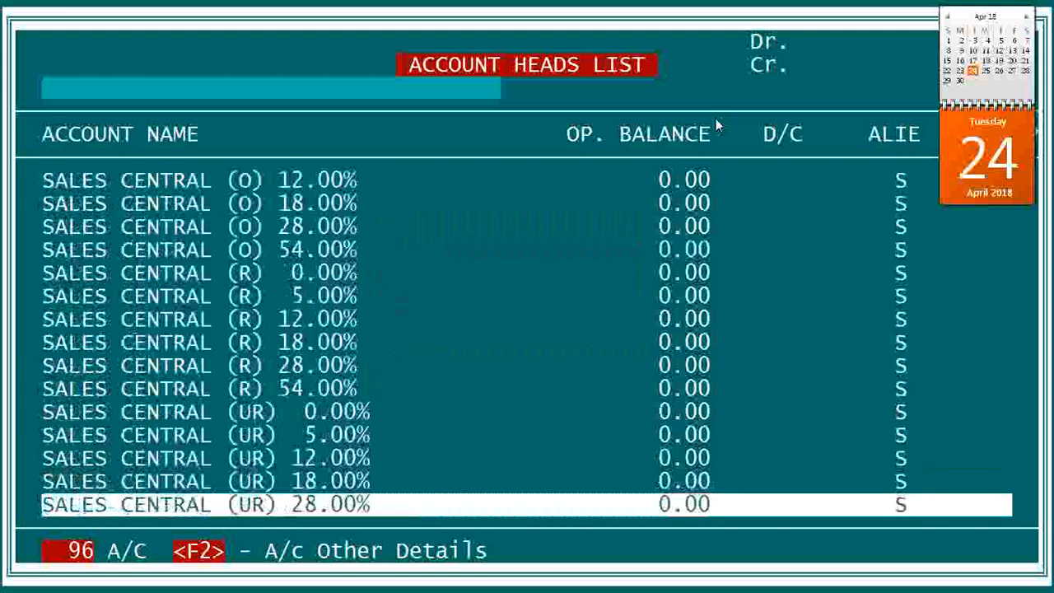
{"action": "key", "text": "Down"}
{"action": "key", "text": "Down"}
{"action": "key", "text": "Down"}
{"action": "key", "text": "Down"}
{"action": "key", "text": "Down"}
{"action": "key", "text": "Down"}
{"action": "key", "text": "Down"}
{"action": "key", "text": "Down"}
{"action": "key", "text": "Down"}
{"action": "key", "text": "Down"}
{"action": "key", "text": "Down"}
{"action": "key", "text": "Down"}
{"action": "key", "text": "Down"}
{"action": "key", "text": "Down"}
{"action": "key", "text": "Down"}
{"action": "key", "text": "Down"}
{"action": "key", "text": "Down"}
{"action": "key", "text": "Down"}
{"action": "key", "text": "Down"}
{"action": "key", "text": "Down"}
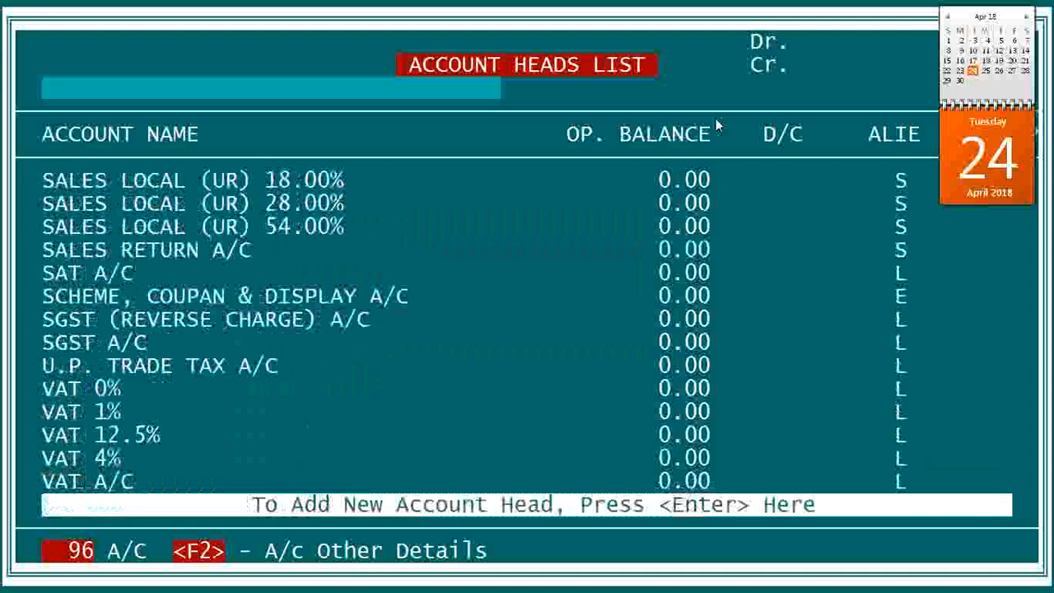
{"action": "key", "text": "Return"}
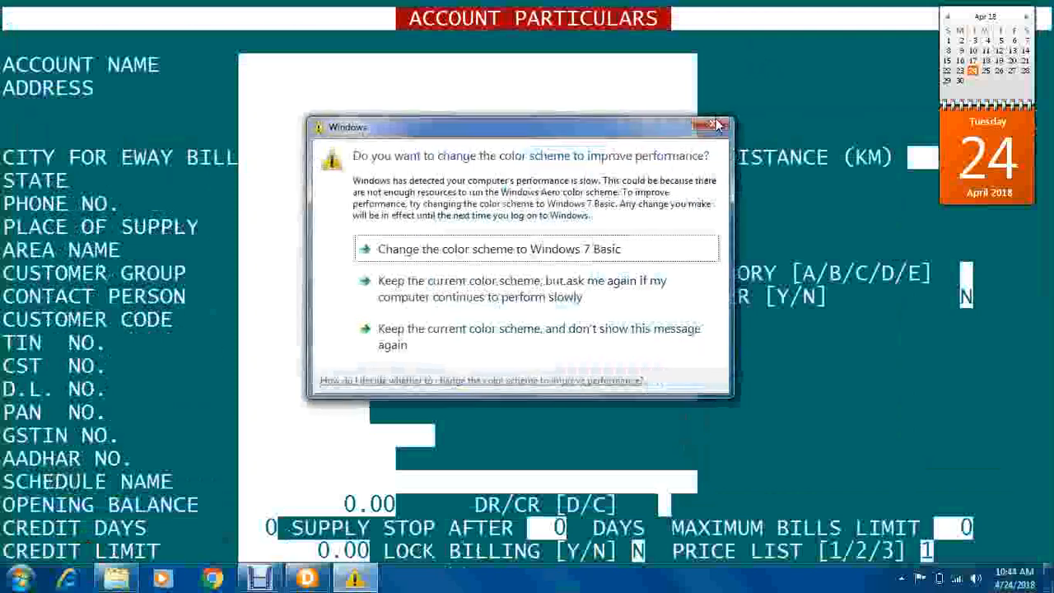
Step: Dismiss the colour-scheme popup and close the blank form and account list
{"action": "left_click", "coordinate": [717, 126]}
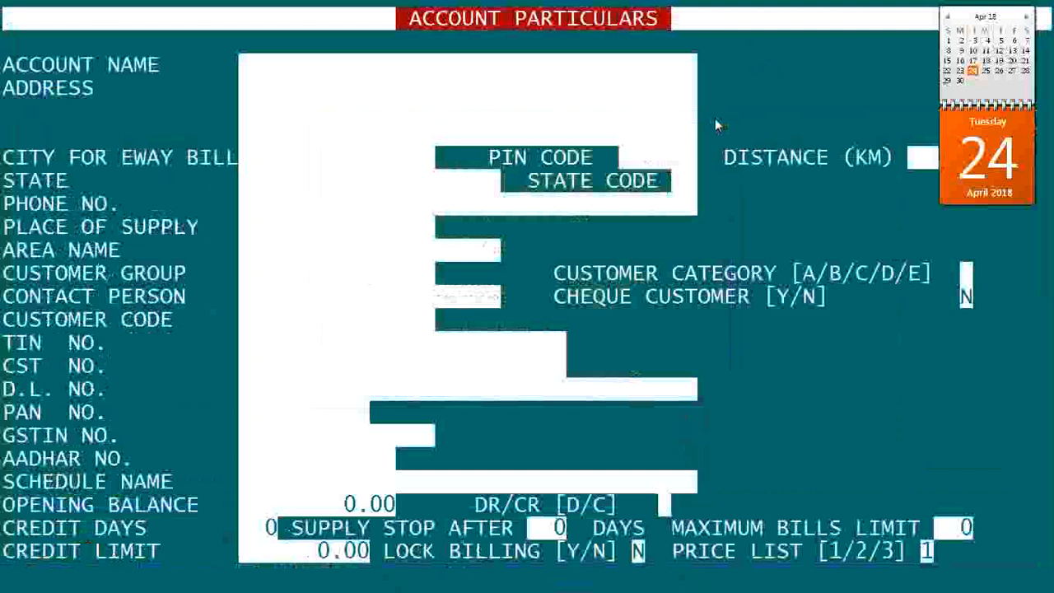
{"action": "key", "text": "Escape"}
{"action": "key", "text": "Escape"}
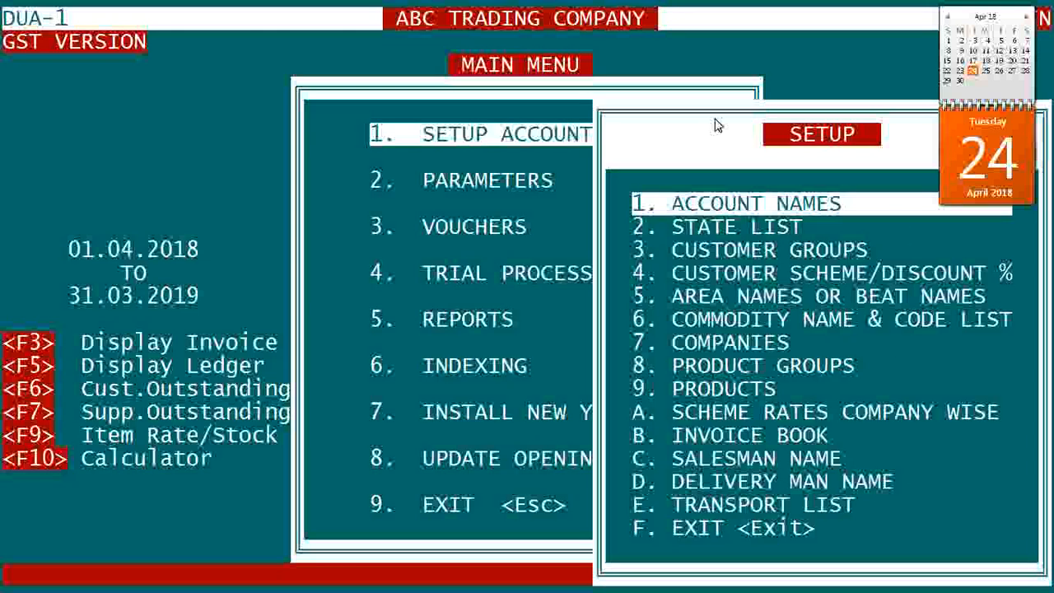